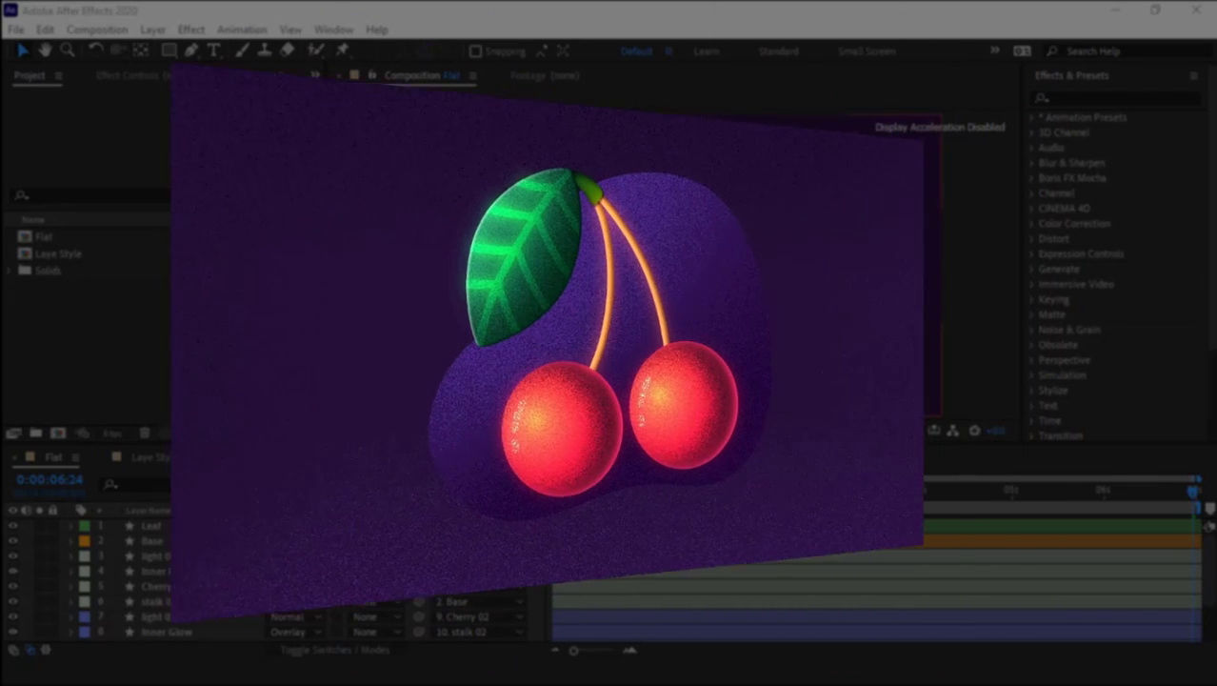
- Return to the Flat composition, zoom in on the cherries, and remove both Inner Glow layers
click(150, 458)
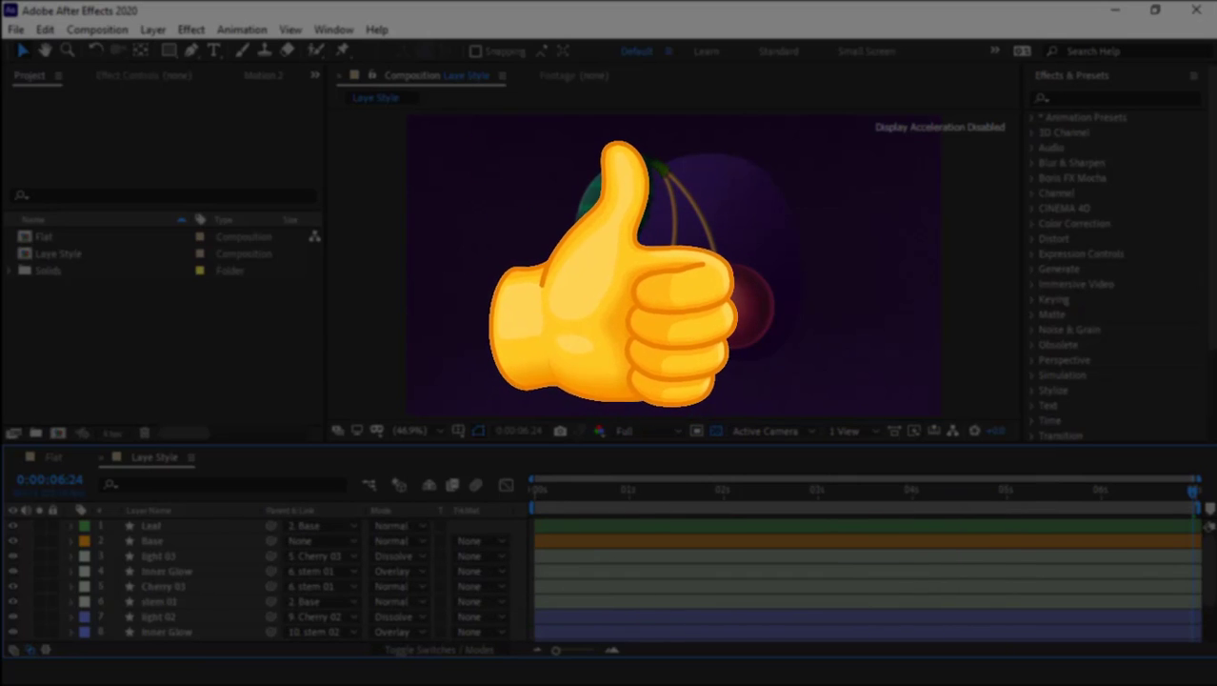
click(53, 458)
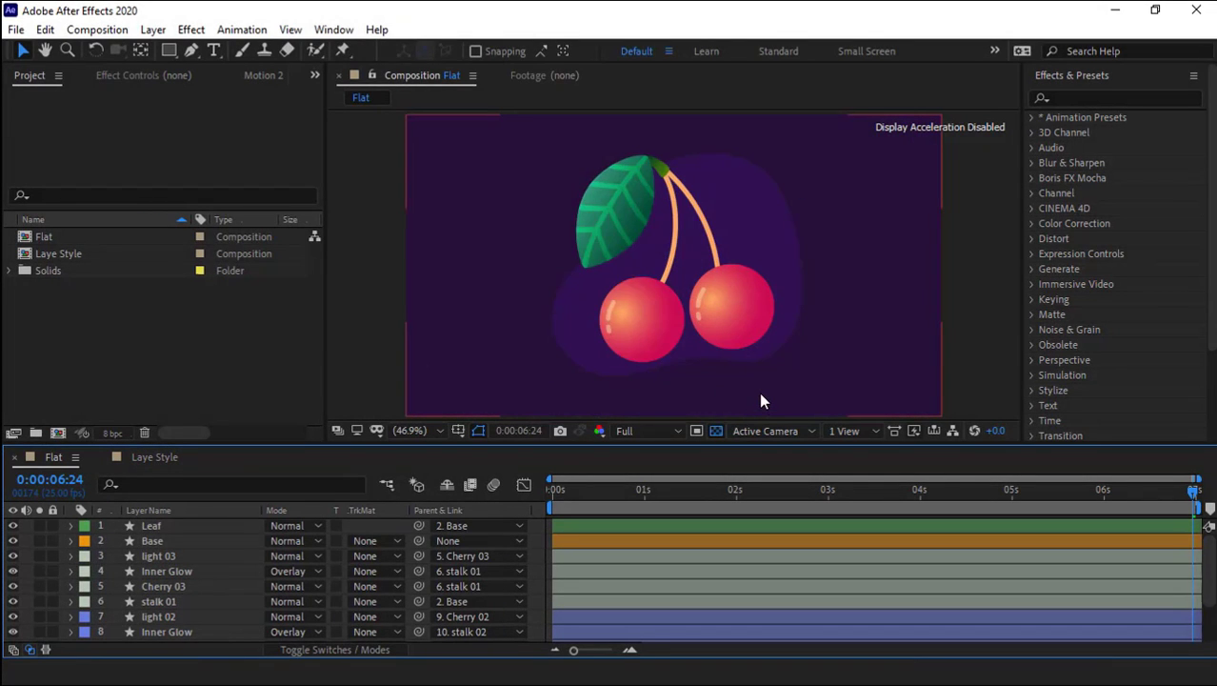
click(620, 327)
scroll(620, 327, up, 3)
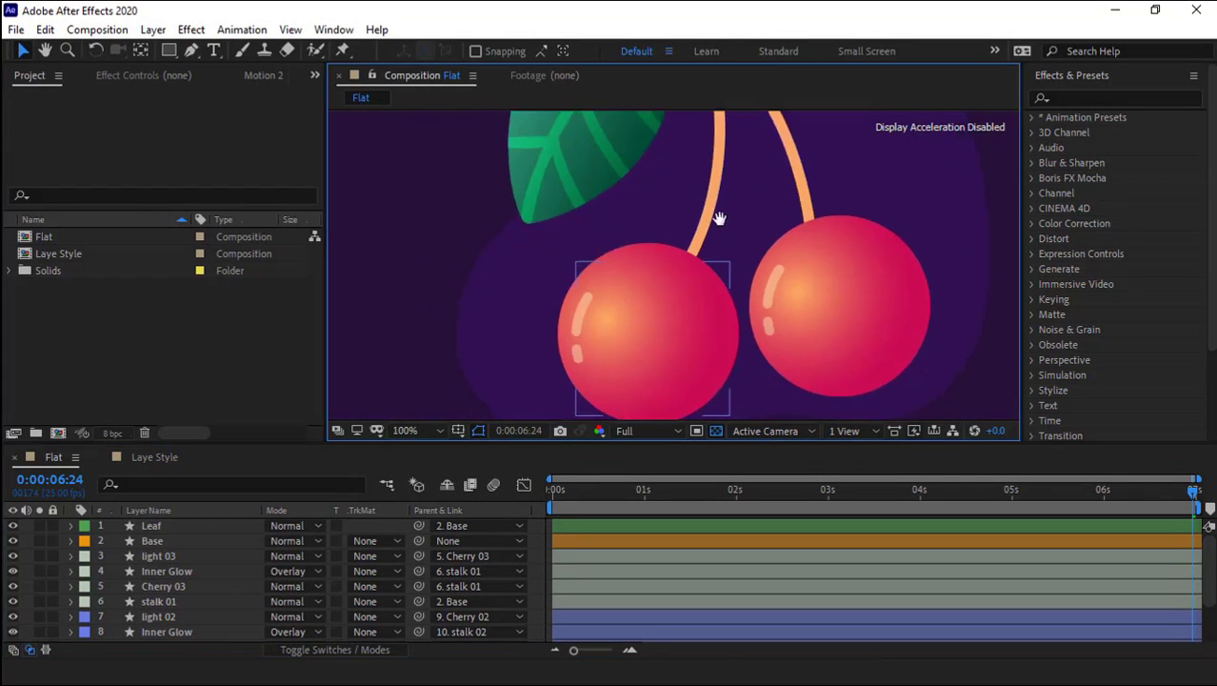
drag(720, 219, 686, 173)
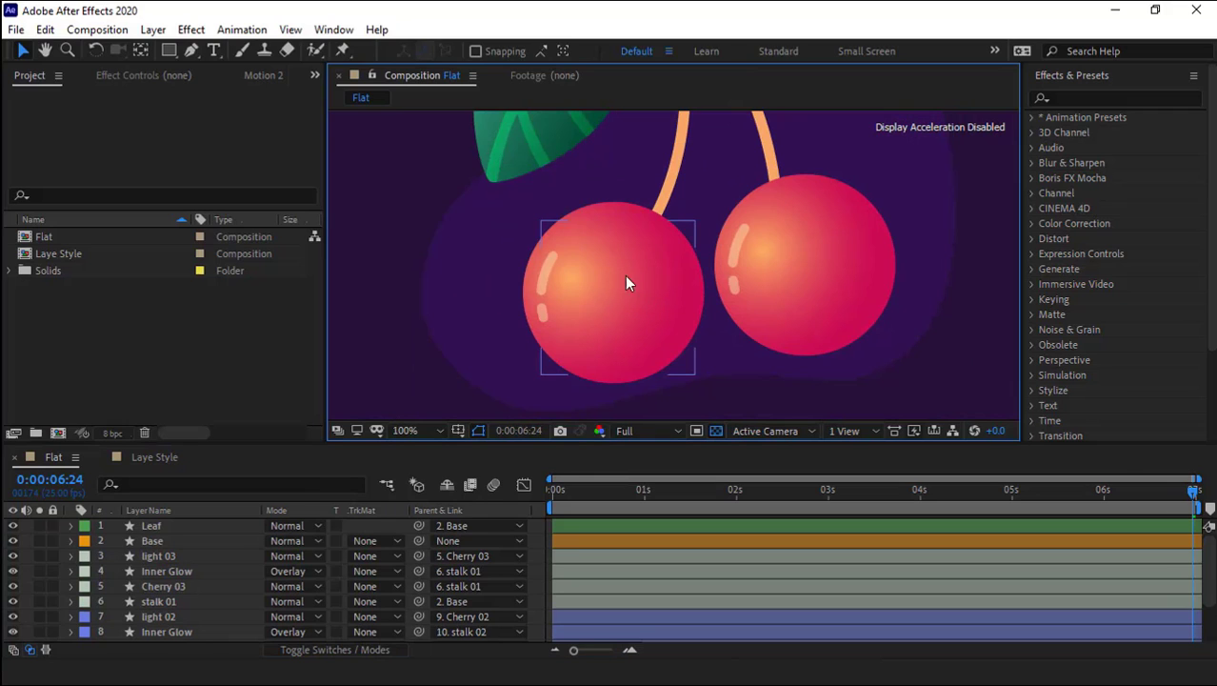
key(ctrl+z)
- Add an Inner Shadow layer style to the Cherry 02 layer
click(598, 328)
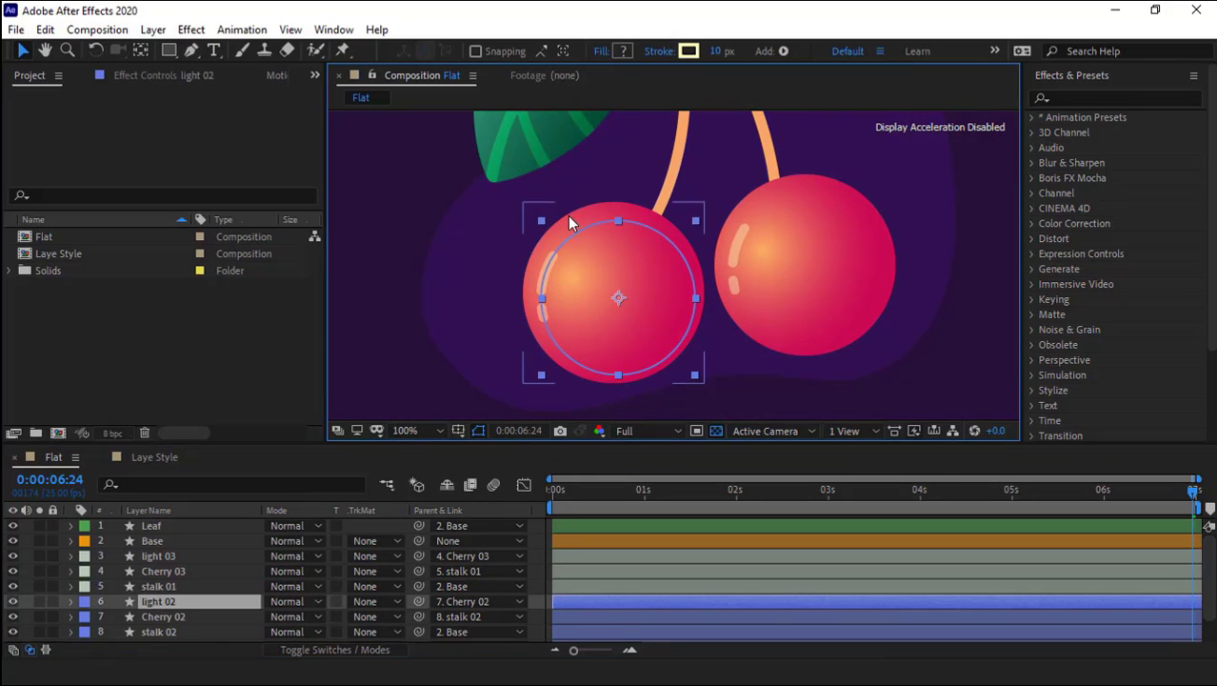
click(162, 616)
scroll(193, 627, down, 2)
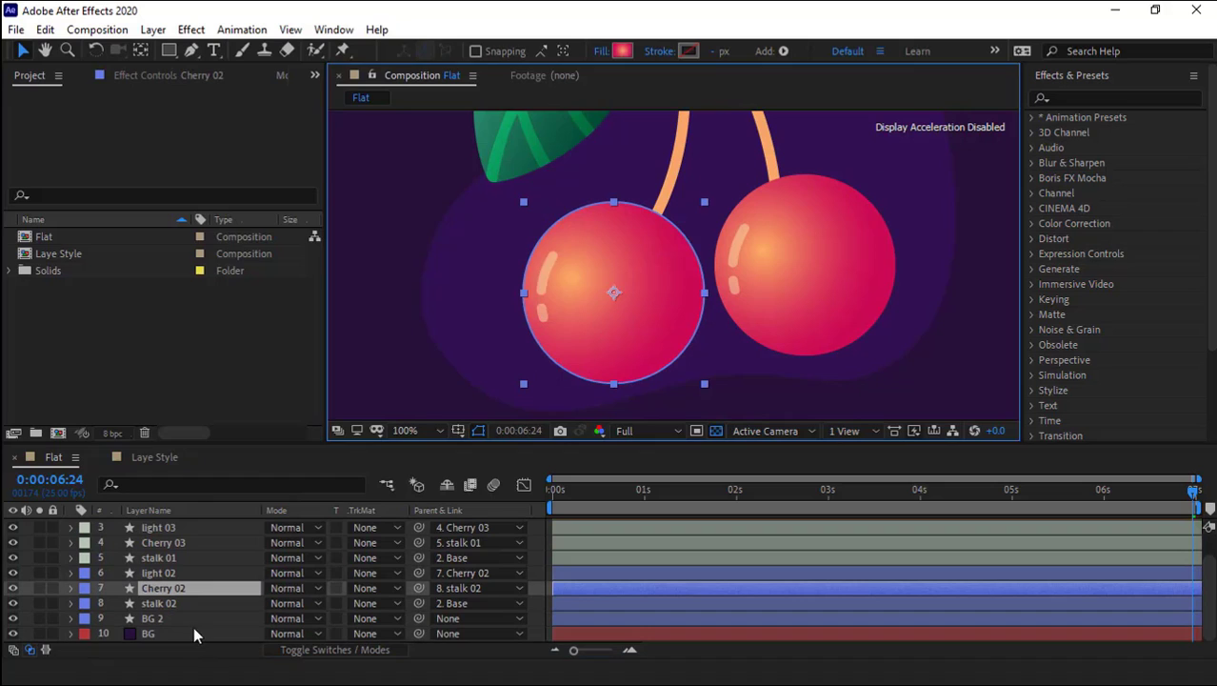
right_click(156, 589)
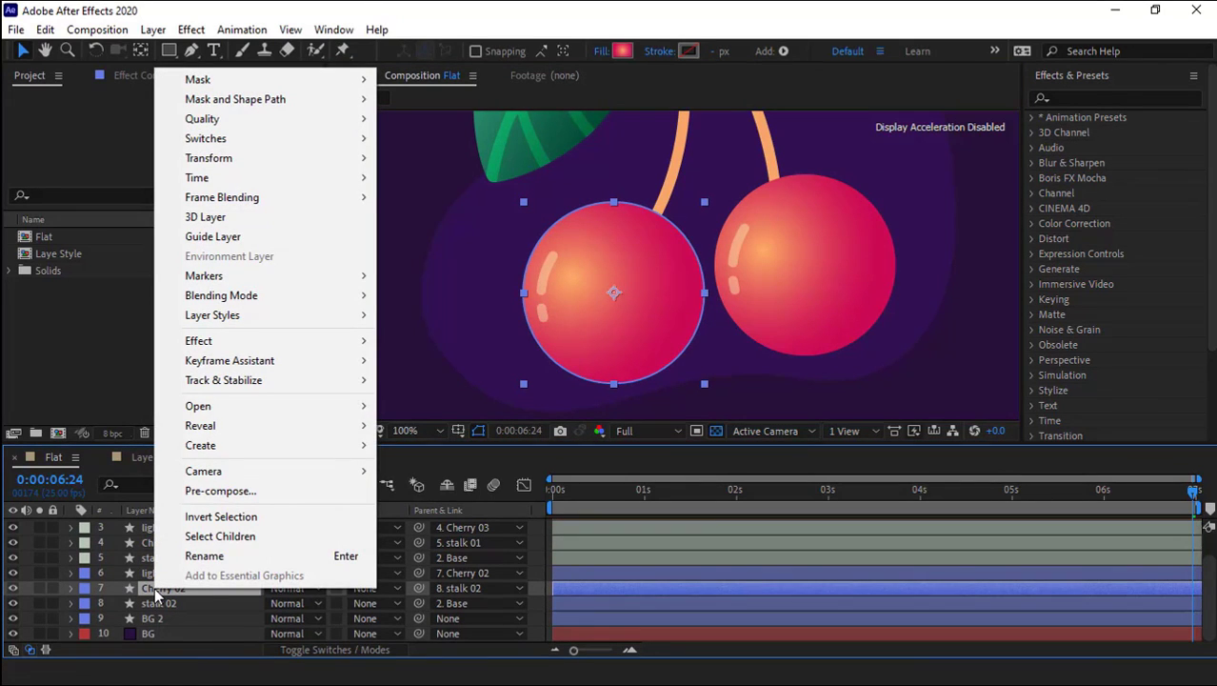
mouse_move(340, 315)
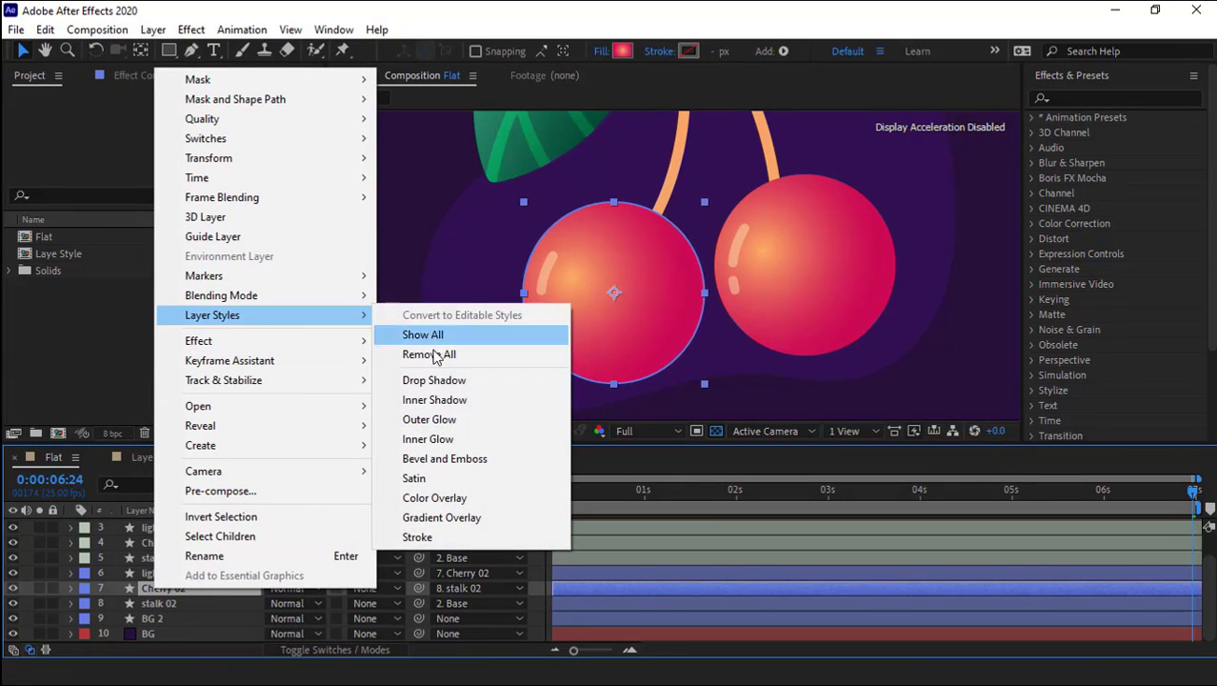
click(455, 402)
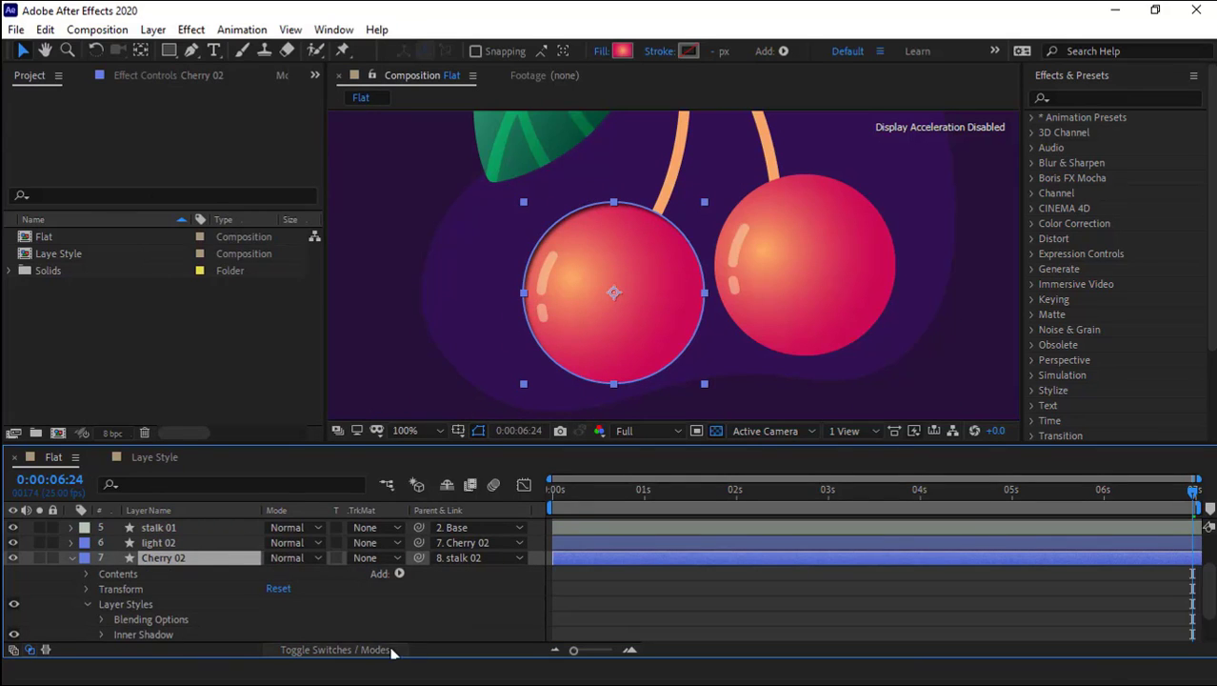
scroll(204, 591, down, 1)
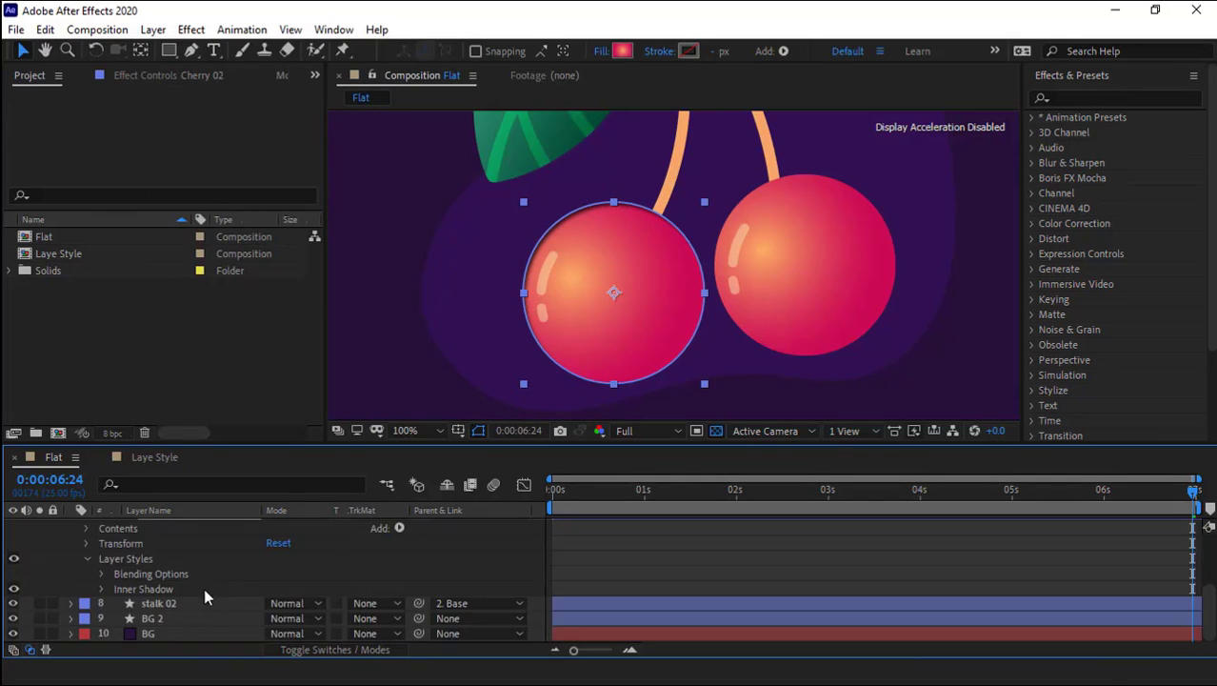
- Set Cherry 02's inner shadow colour to a dark pink sampled from the cherry
click(102, 590)
scroll(143, 610, down, 1)
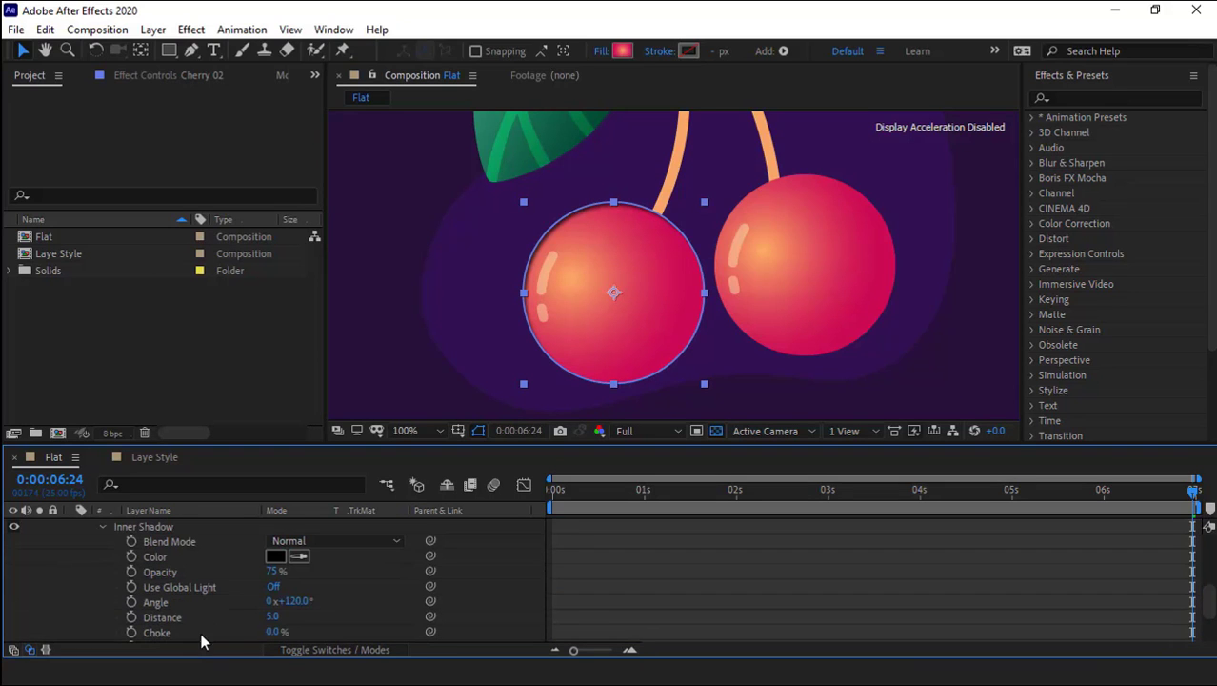
click(275, 557)
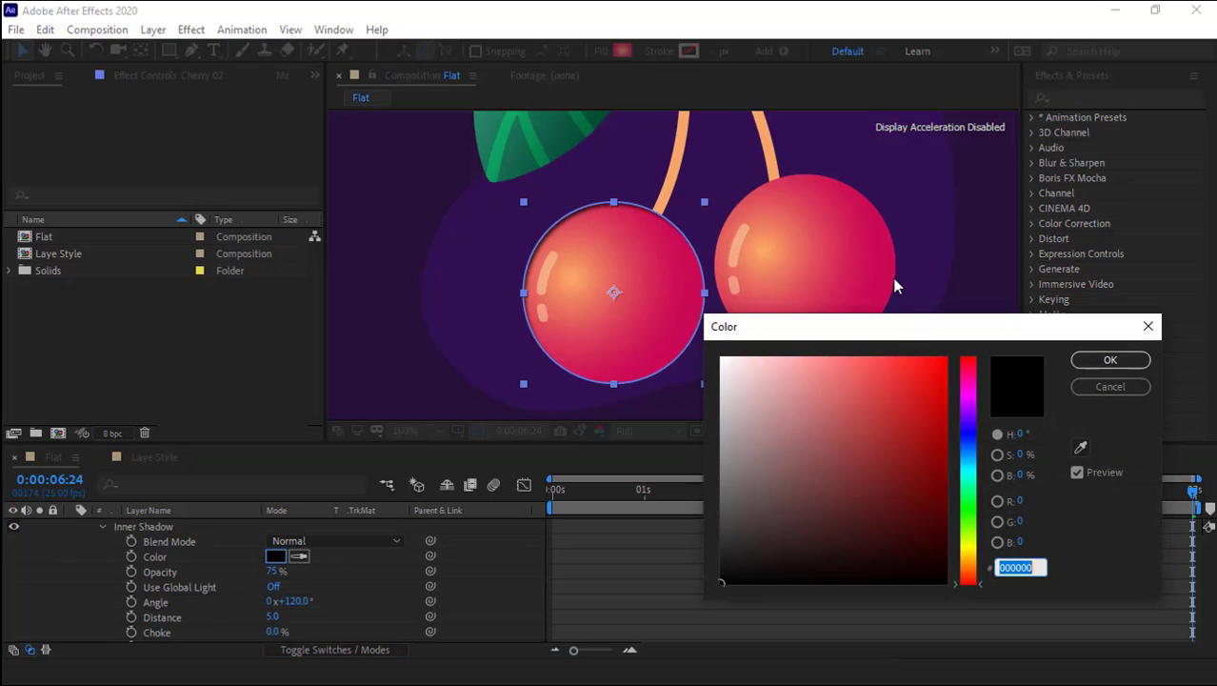
click(1080, 447)
click(855, 278)
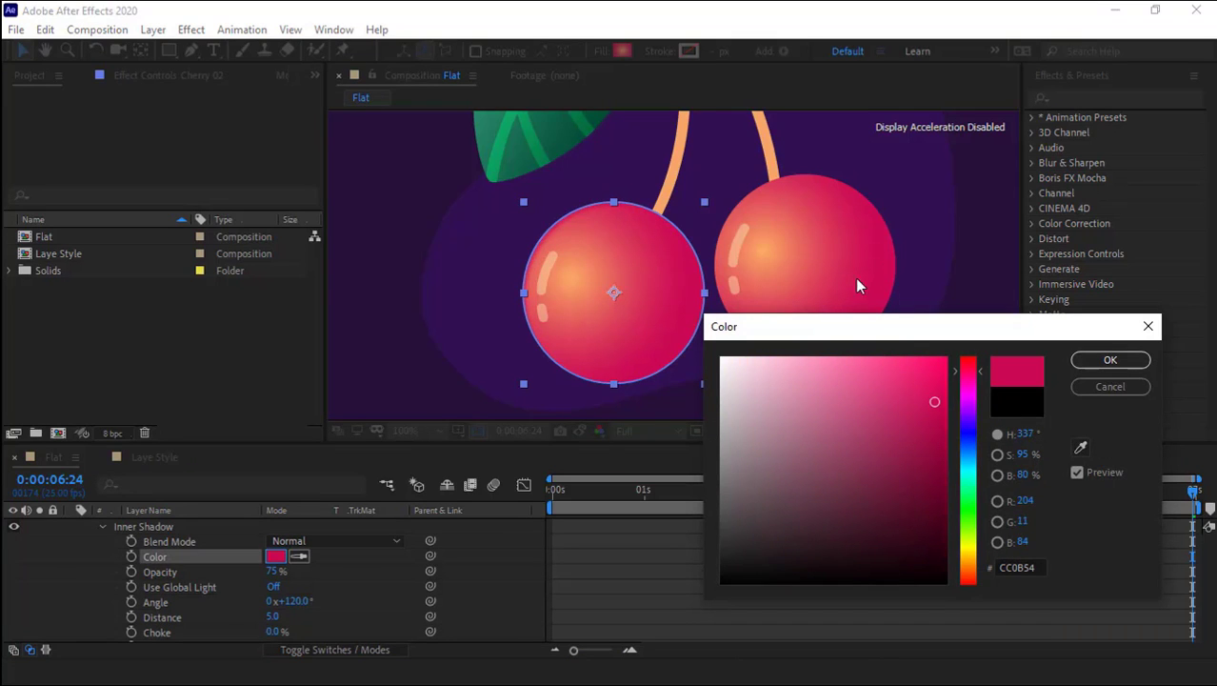
drag(939, 454, 955, 495)
click(1105, 359)
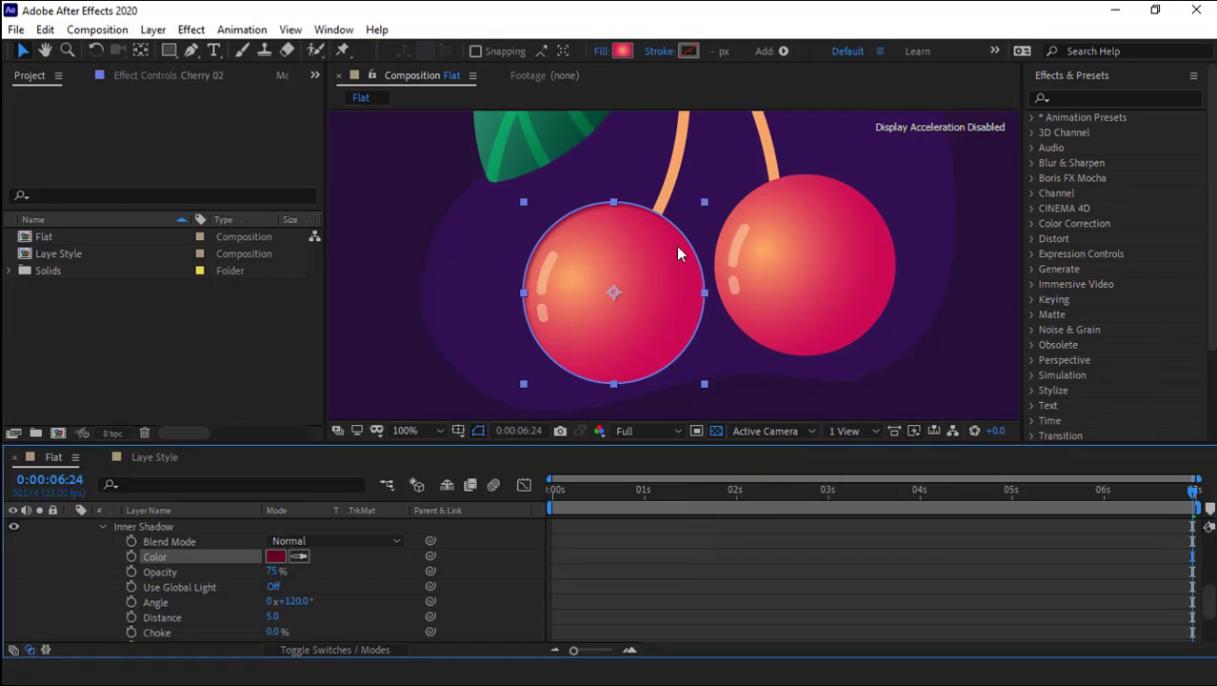
- Set the inner shadow angle to 354° and its distance to 40
scroll(343, 600, down, 1)
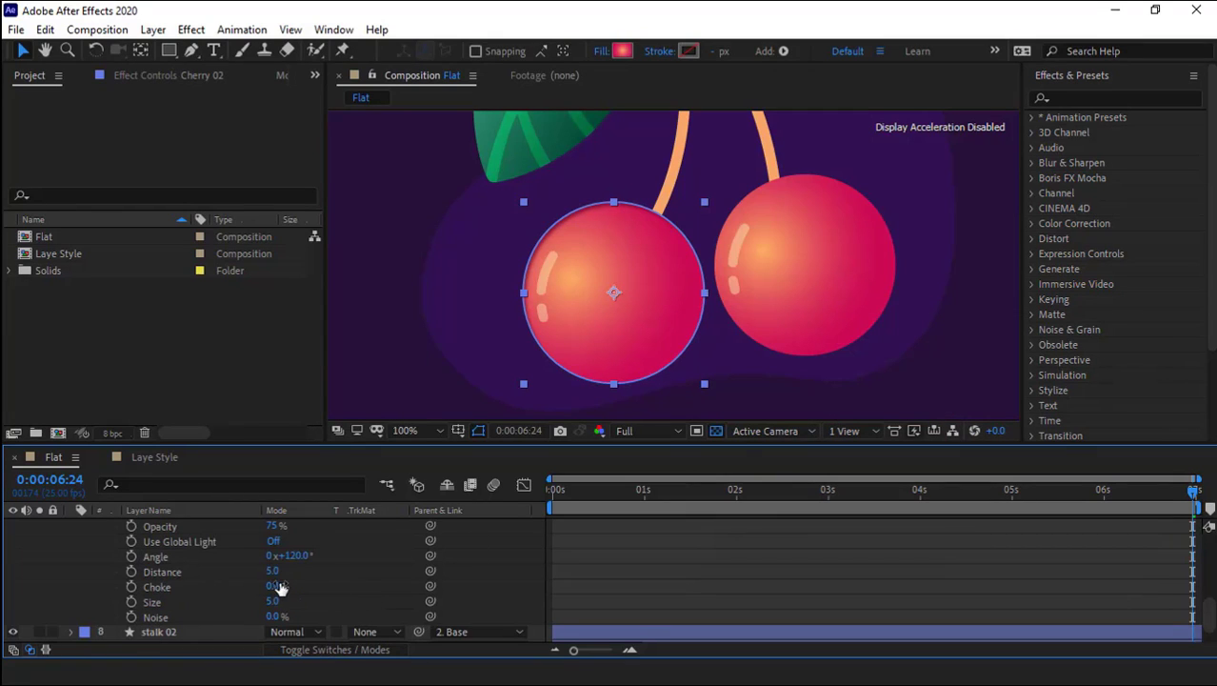
drag(273, 571, 496, 576)
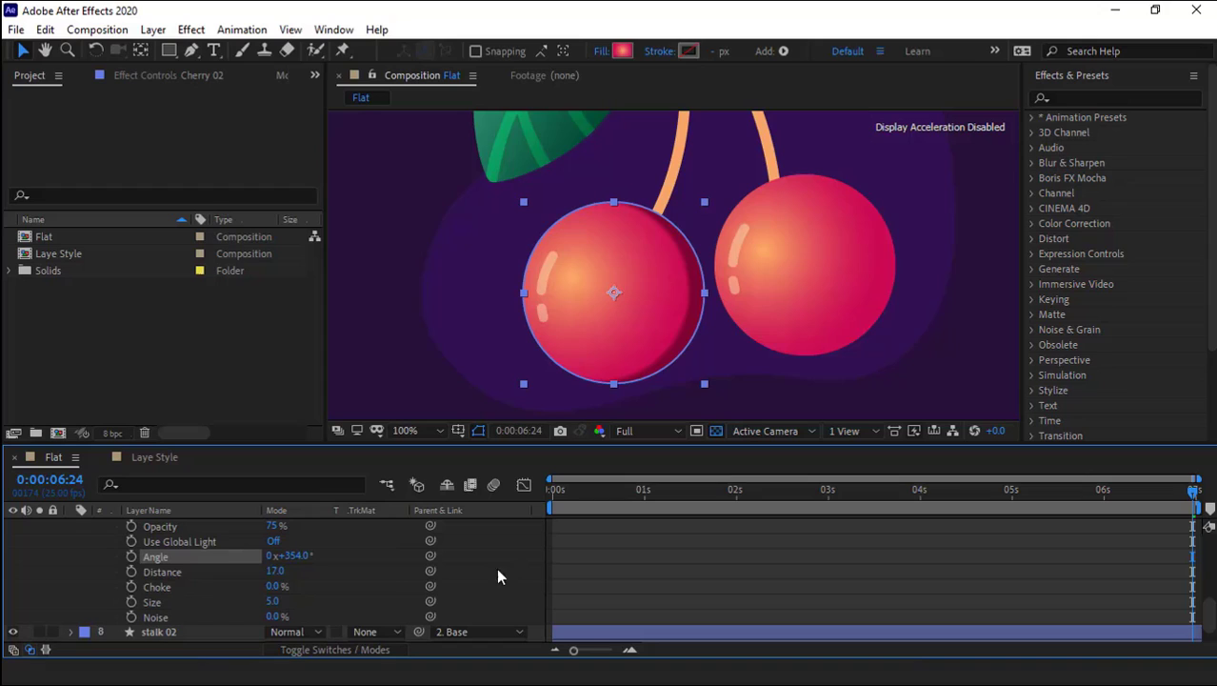
drag(275, 571, 311, 585)
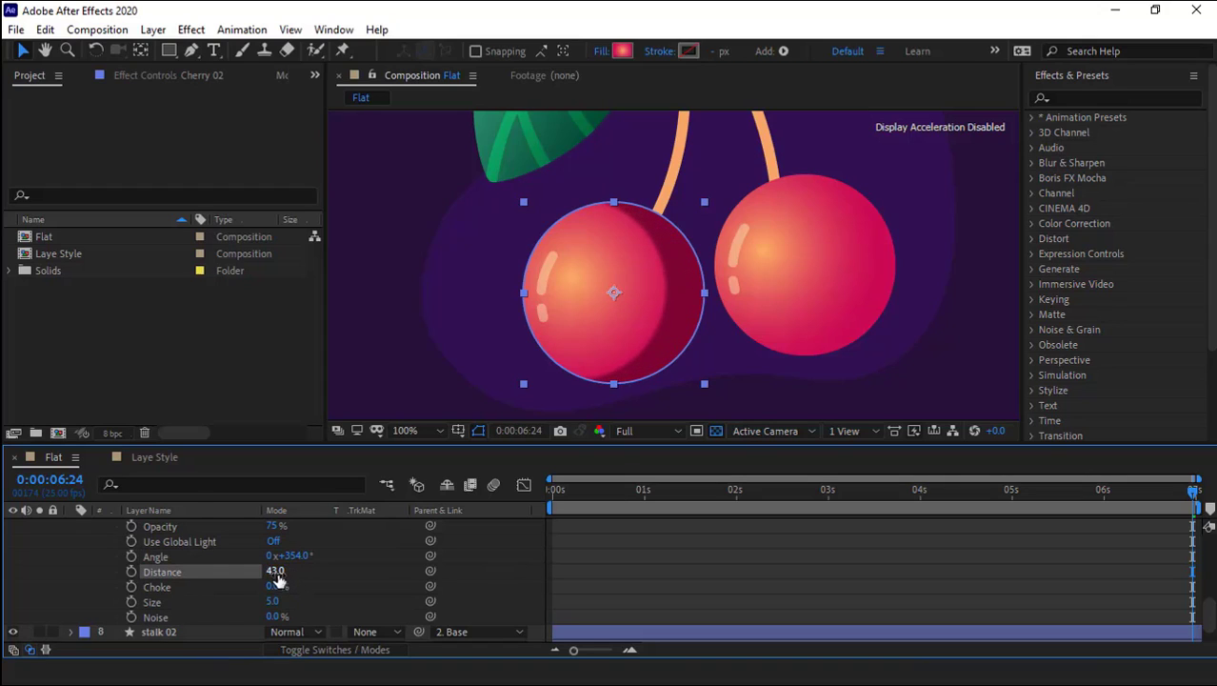
click(275, 570)
text(40)
key(Return)
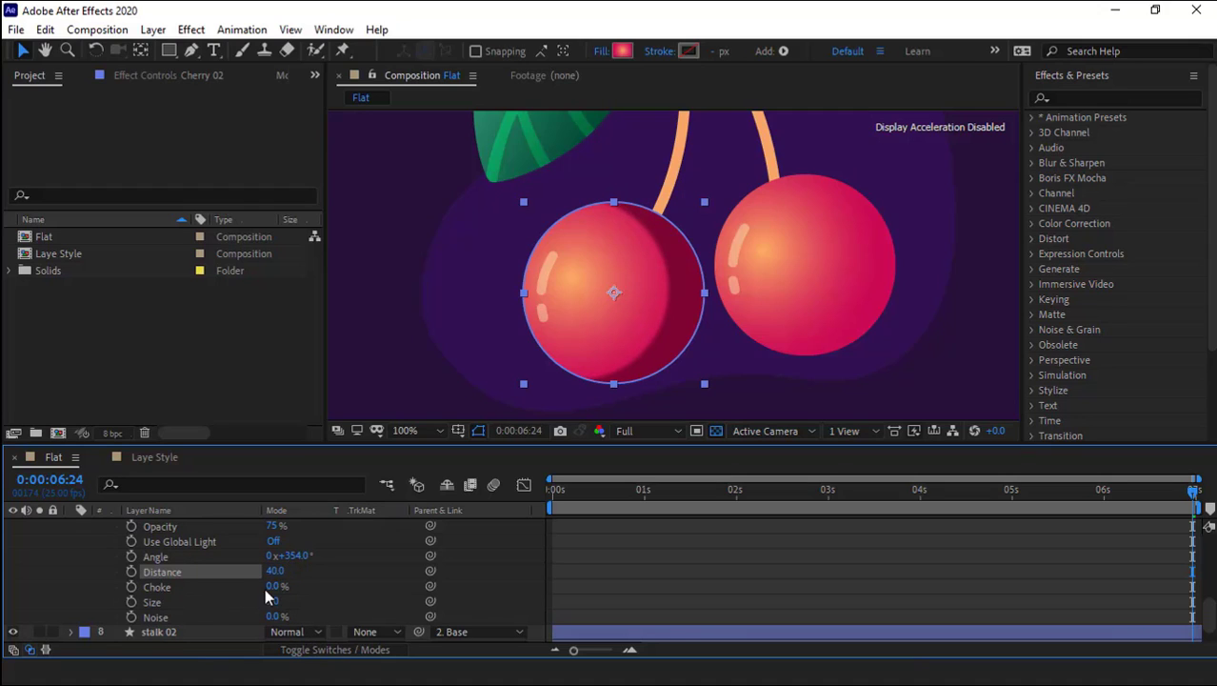
- Enlarge the inner shadow size and raise its noise to 37%
drag(274, 601, 293, 601)
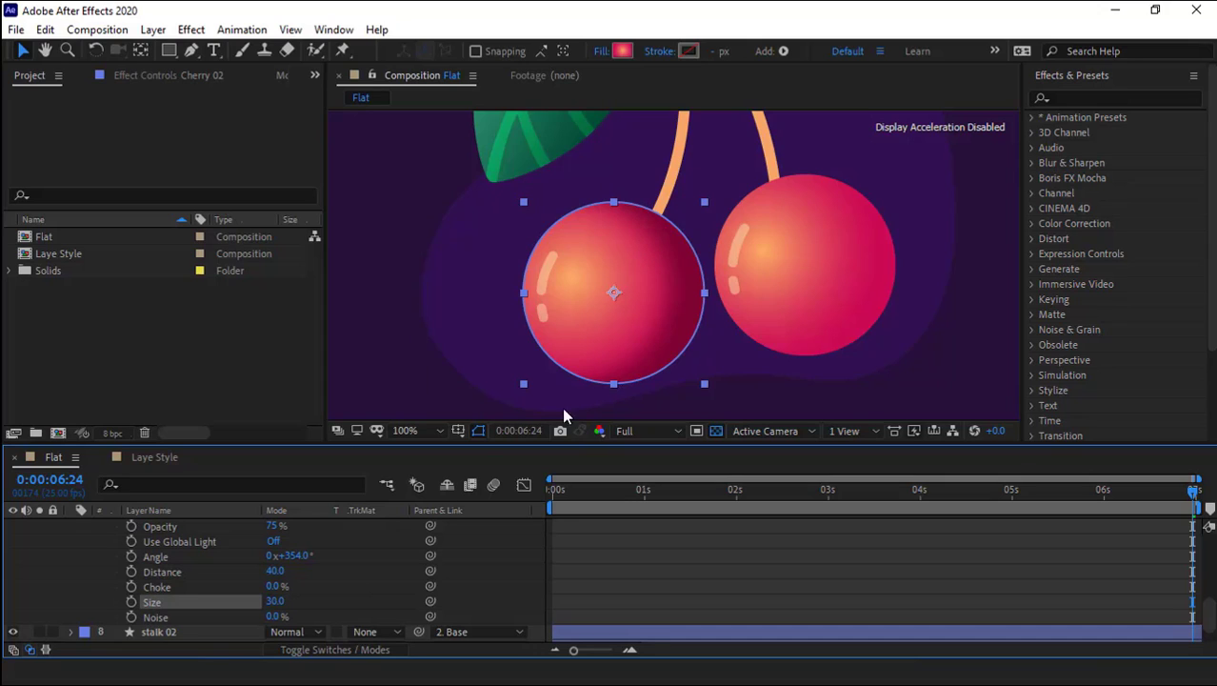
drag(274, 618, 292, 617)
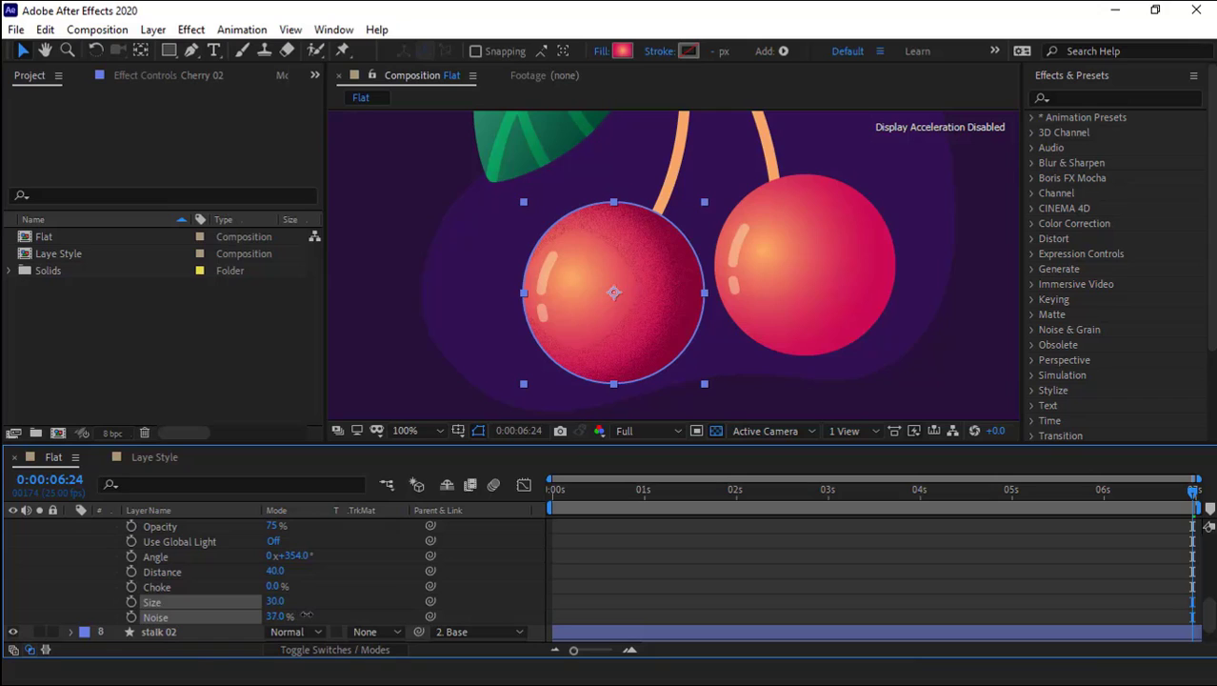
drag(306, 615, 305, 614)
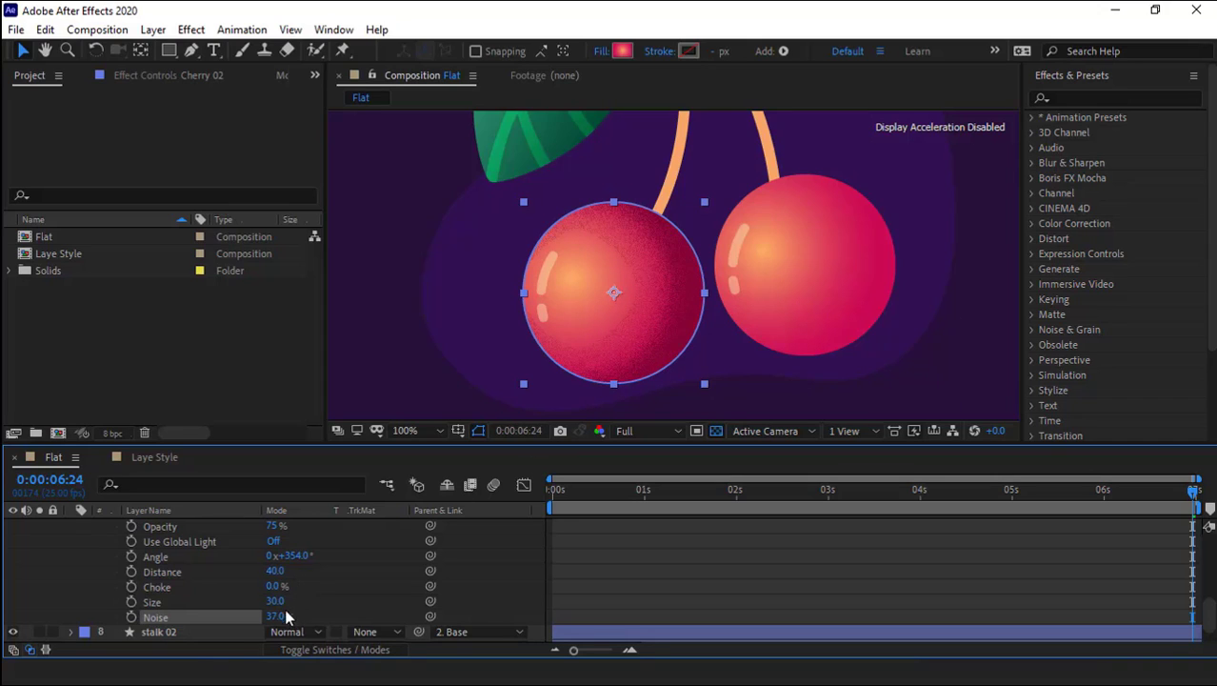
drag(276, 601, 320, 601)
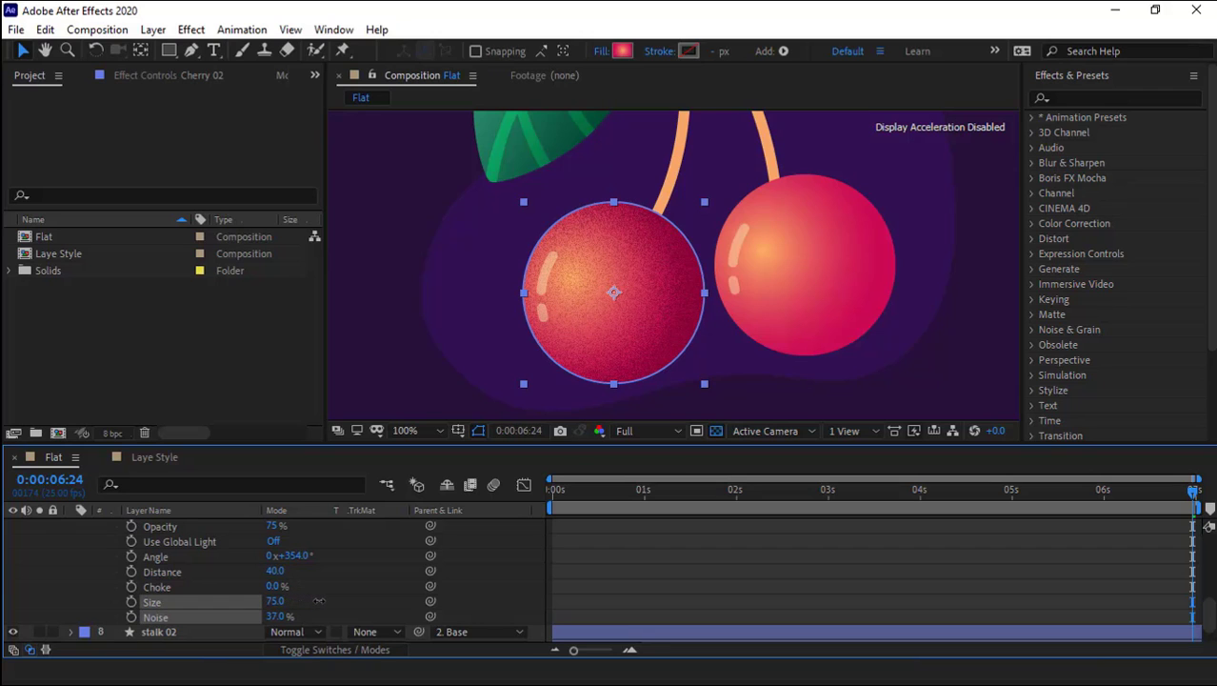
- Darken the inner shadow colour to #34001A, set opacity to 100%, and collapse Inner Shadow
scroll(305, 603, up, 3)
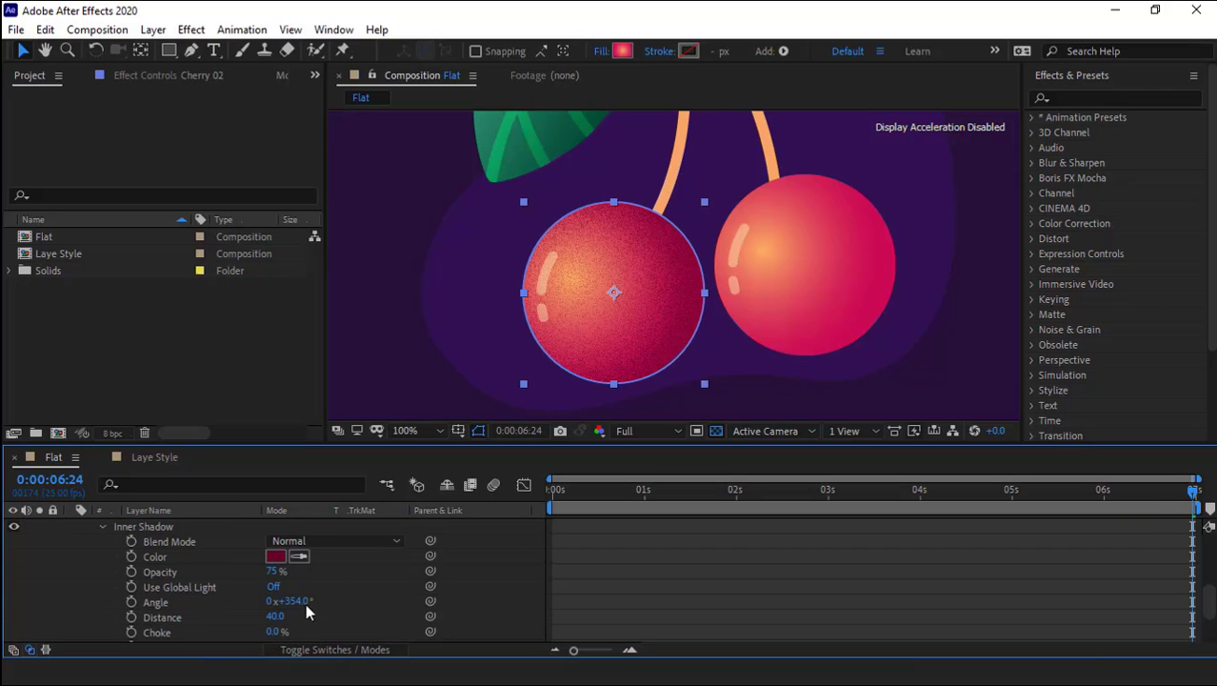
click(275, 556)
drag(948, 535, 949, 541)
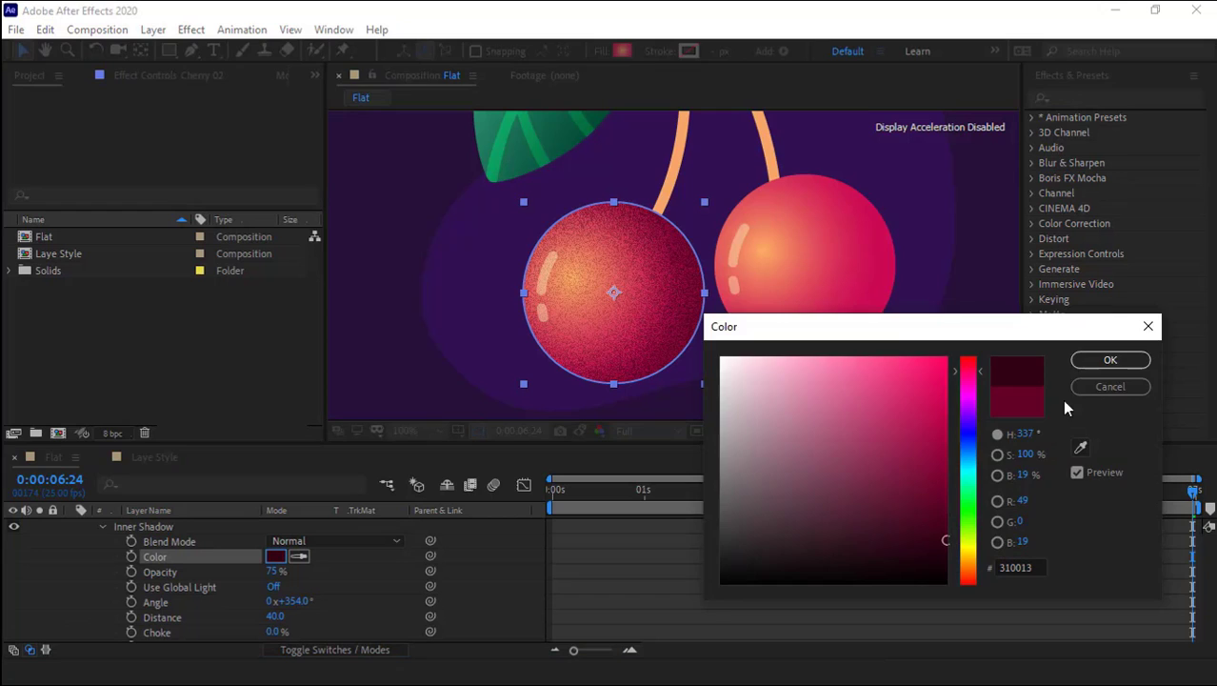
click(1111, 360)
drag(275, 571, 318, 572)
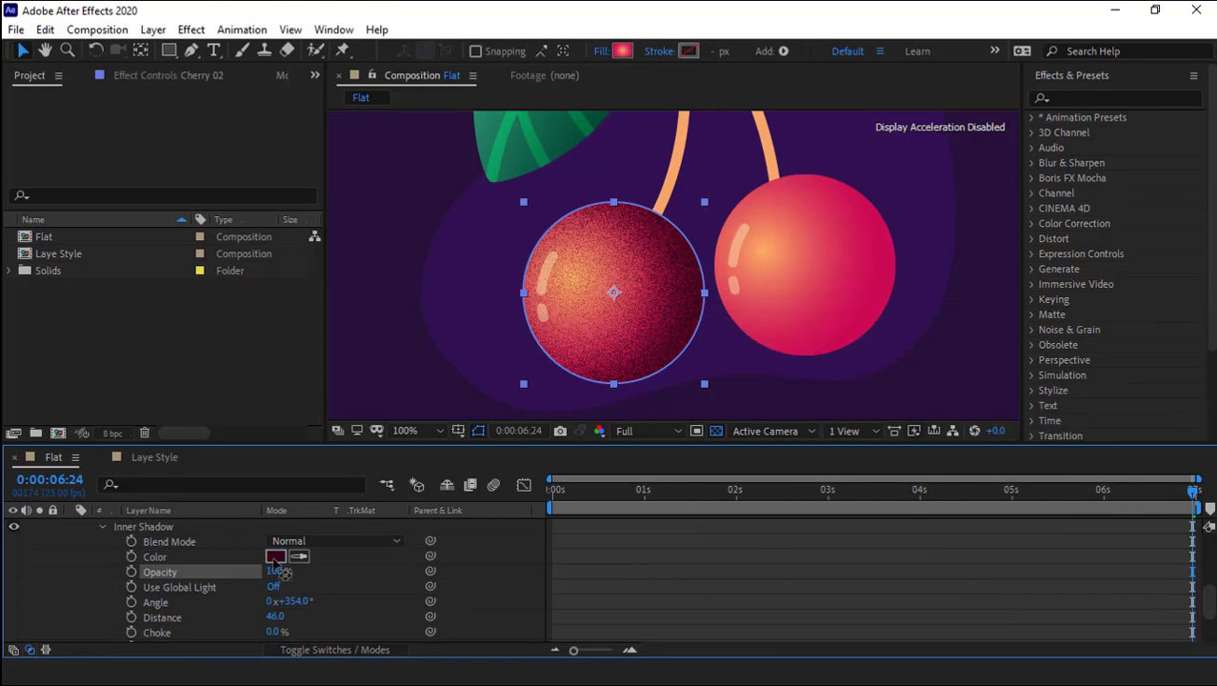
click(276, 556)
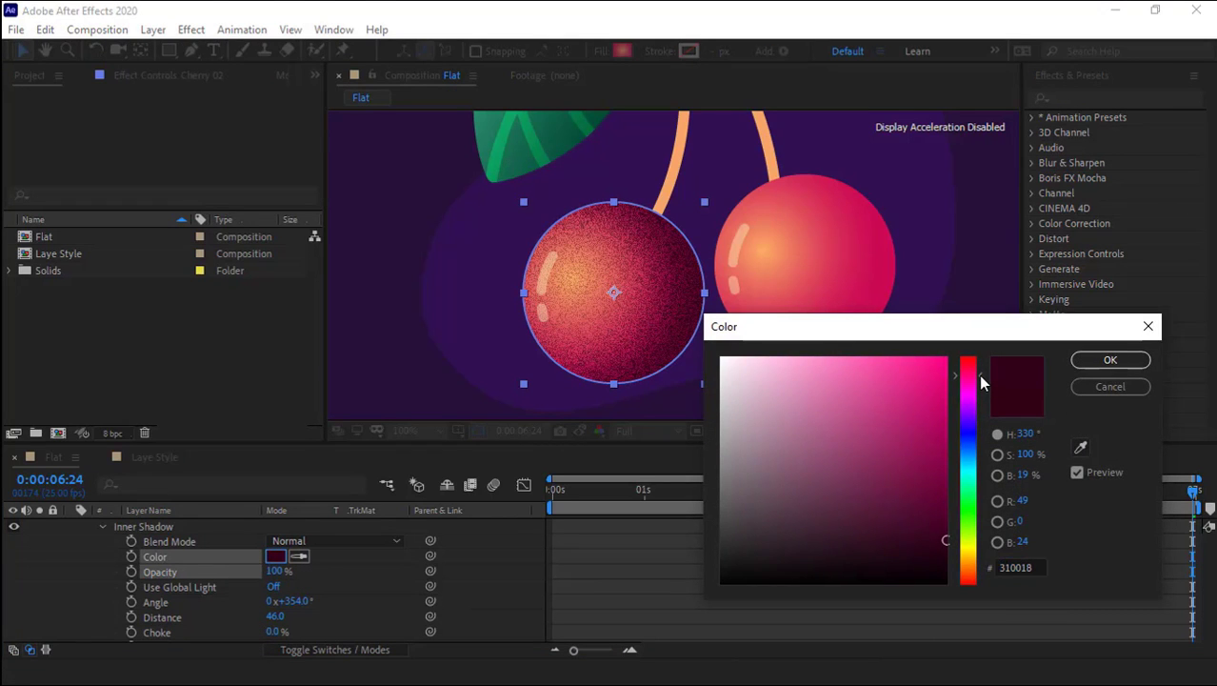
mouse_move(946, 539)
mouse_down()
mouse_move(947, 524)
mouse_move(946, 537)
mouse_up()
click(1109, 360)
scroll(119, 571, up, 2)
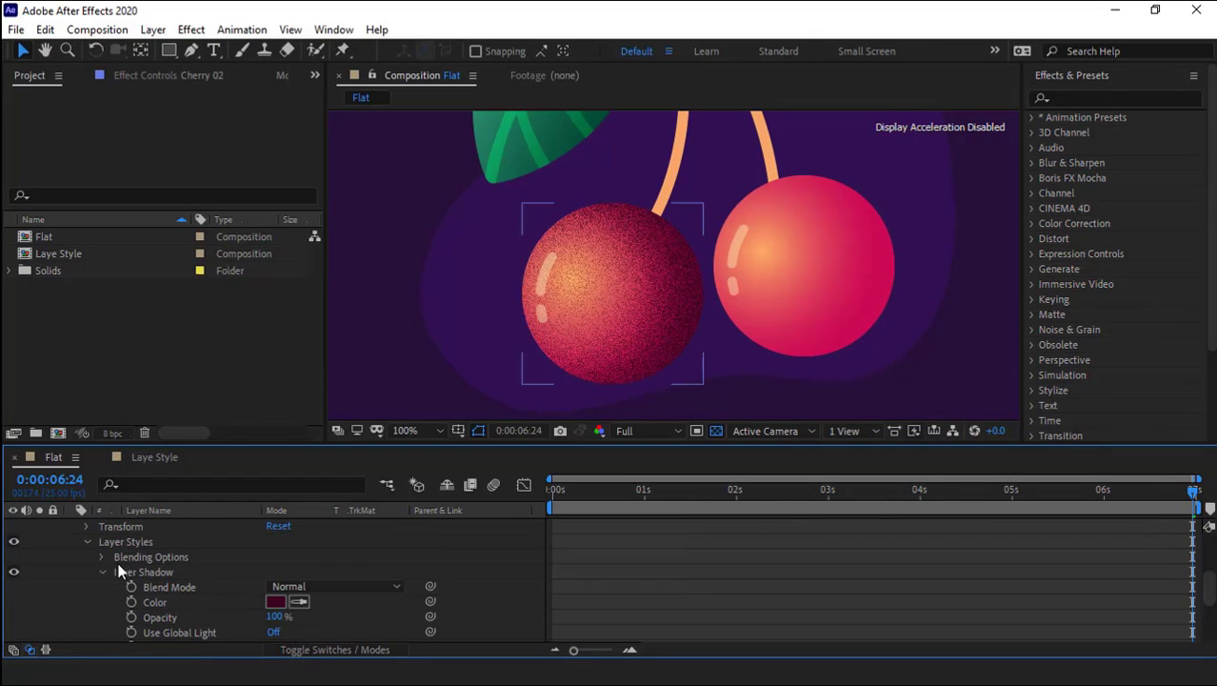
click(104, 573)
click(641, 224)
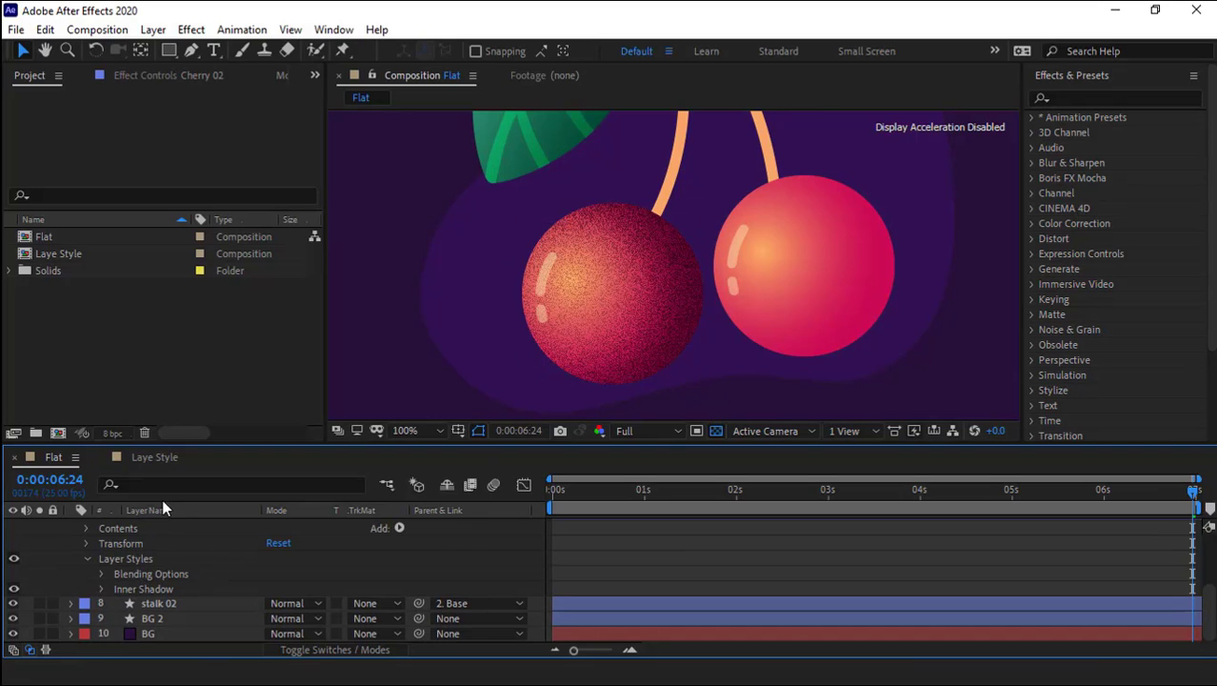
- Add a cream-coloured Inner Glow style to Cherry 02 and select it in the timeline
scroll(140, 581, up, 2)
right_click(164, 603)
mouse_move(226, 329)
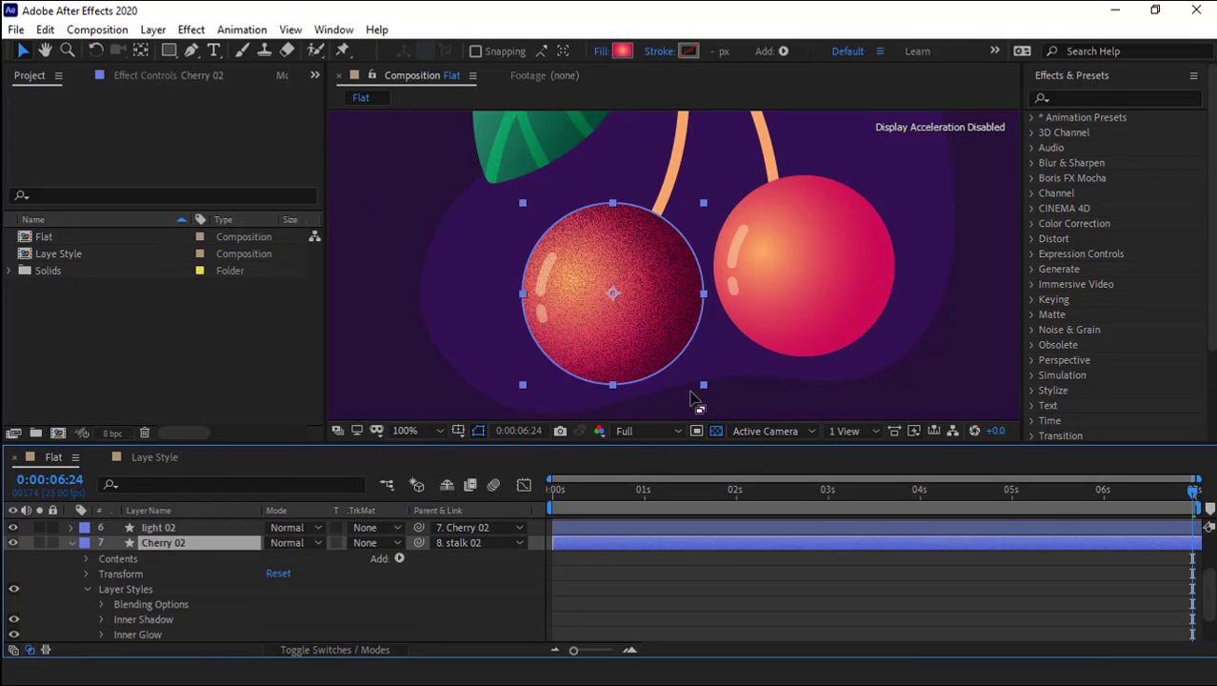
click(434, 448)
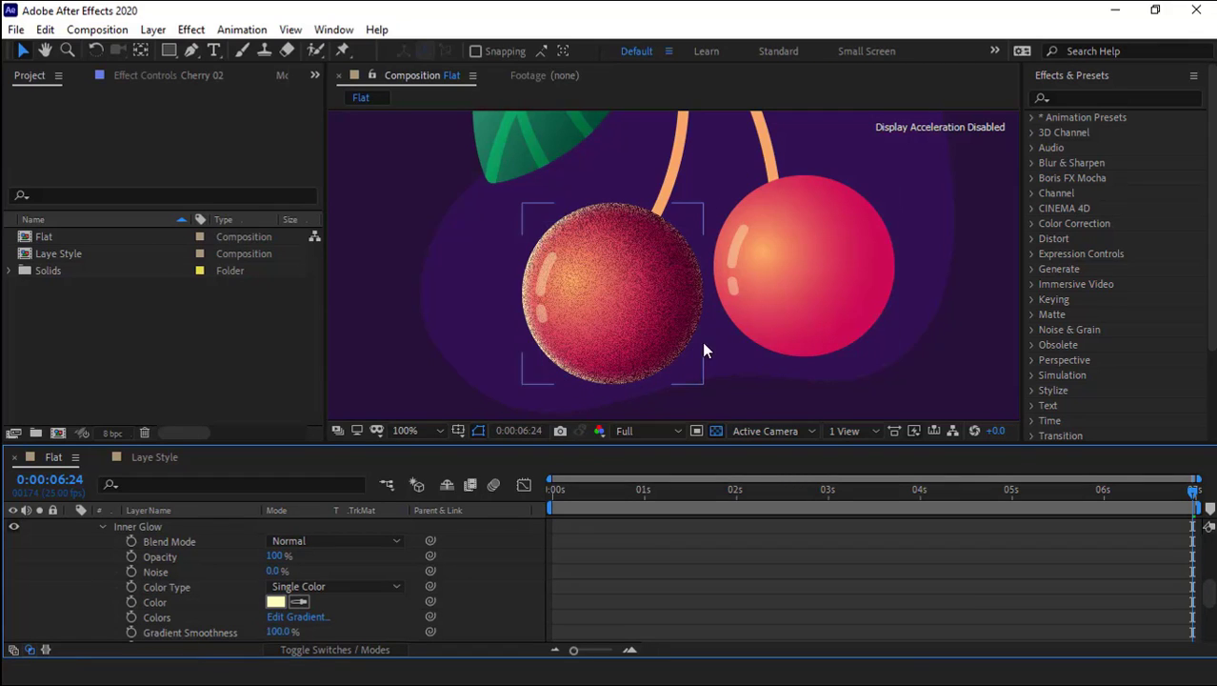
scroll(210, 617, up, 2)
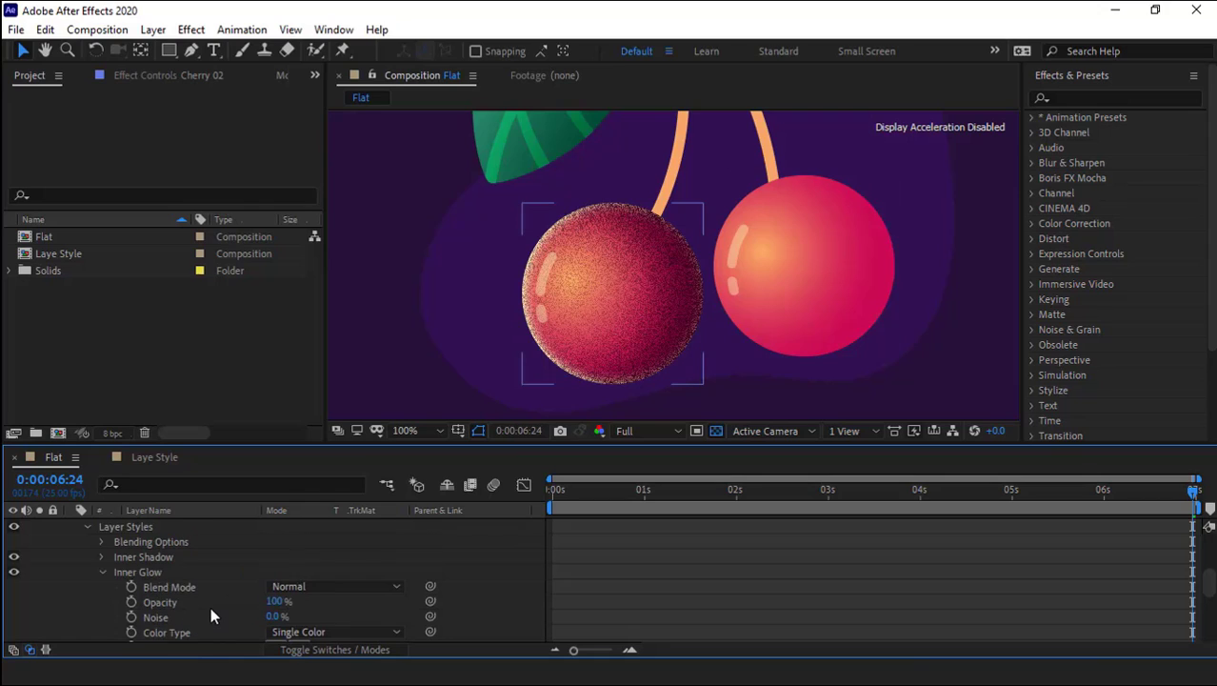
click(137, 571)
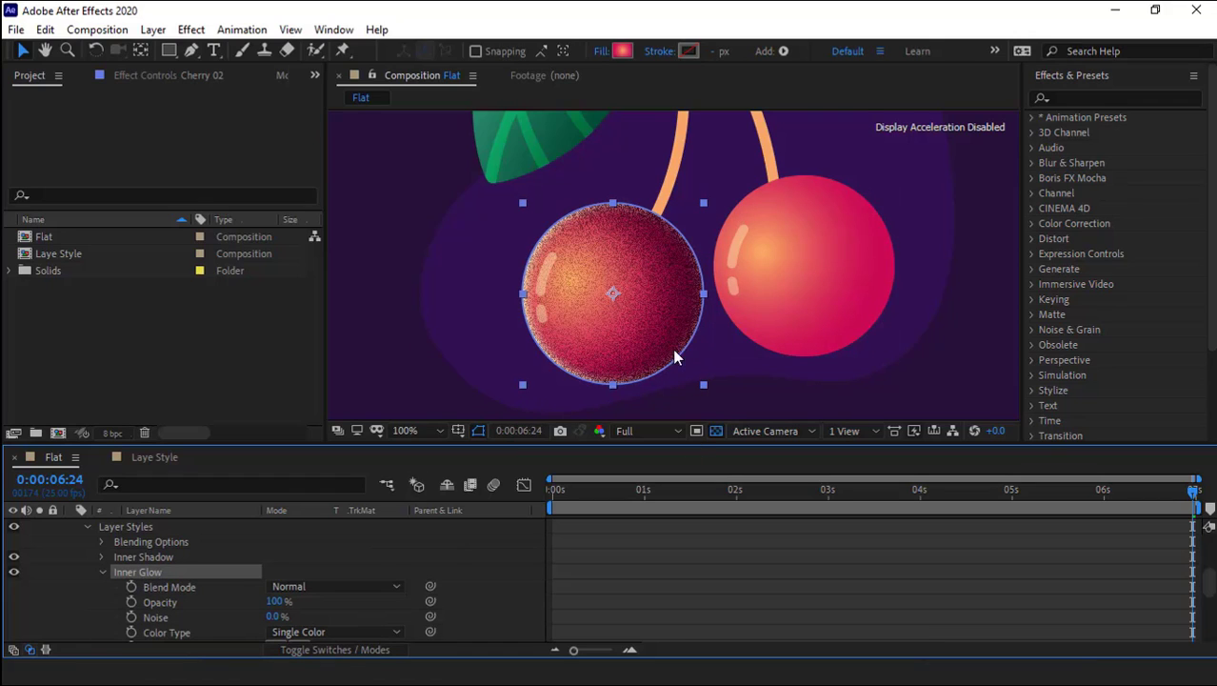
- Duplicate the Cherry 02 layer to create Cherry 04
scroll(152, 570, up, 3)
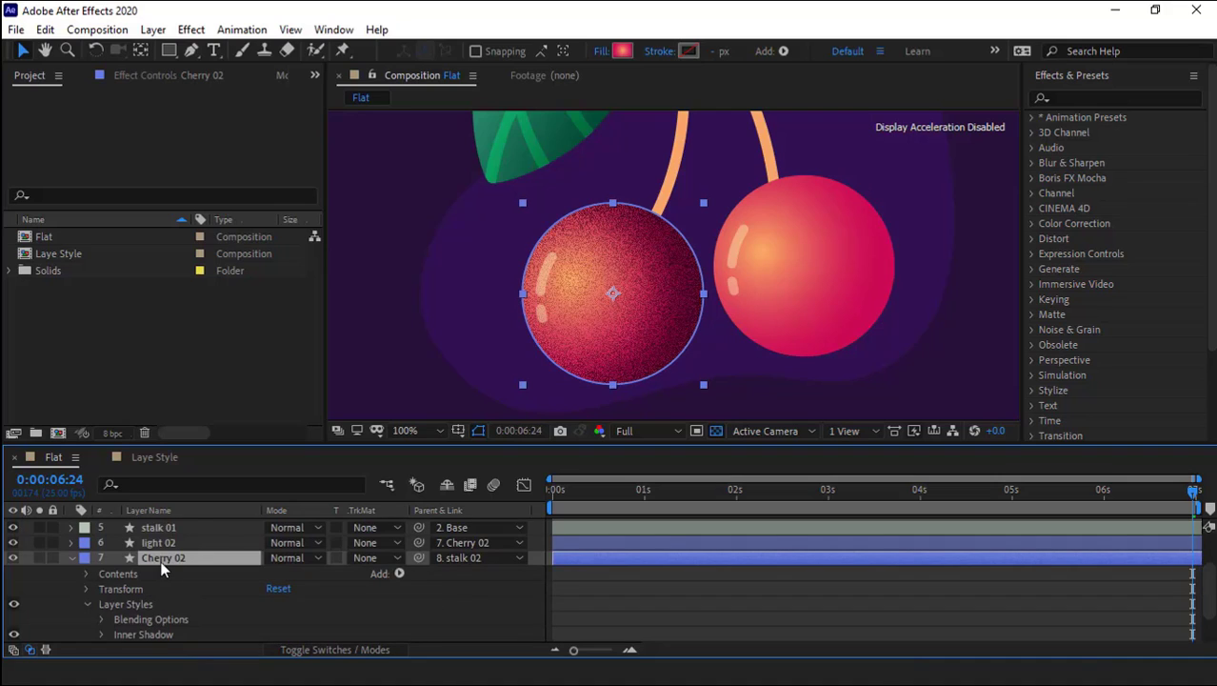
key(ctrl+d)
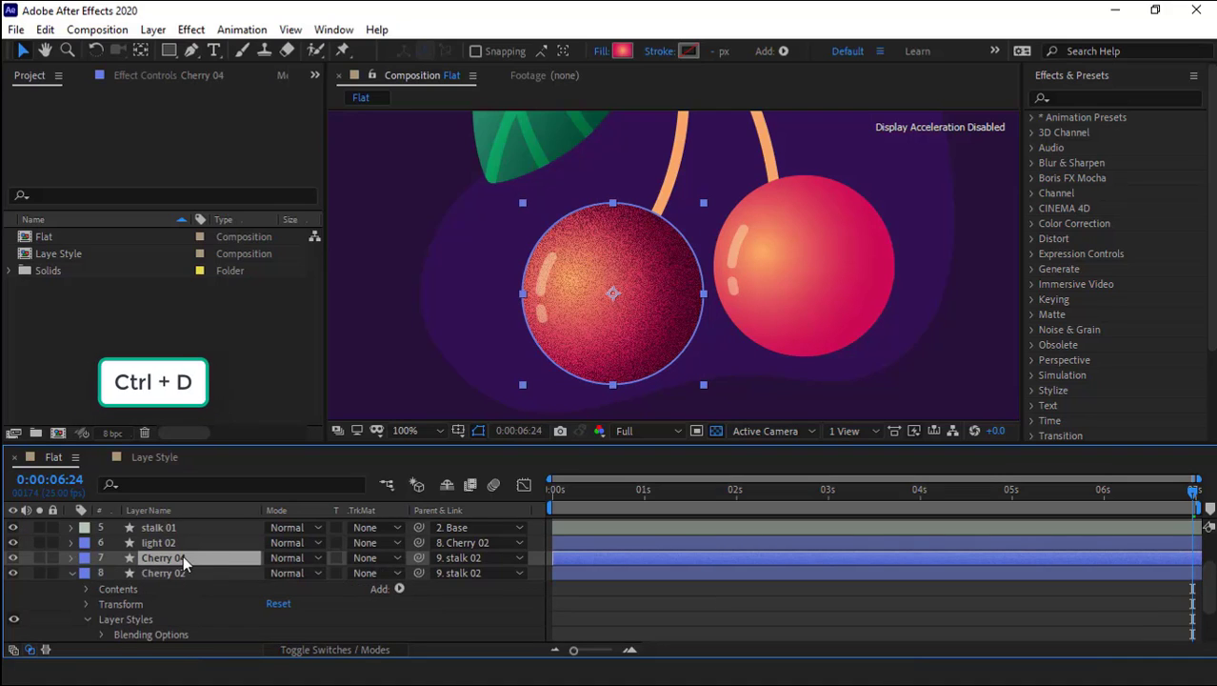
scroll(164, 576, down, 2)
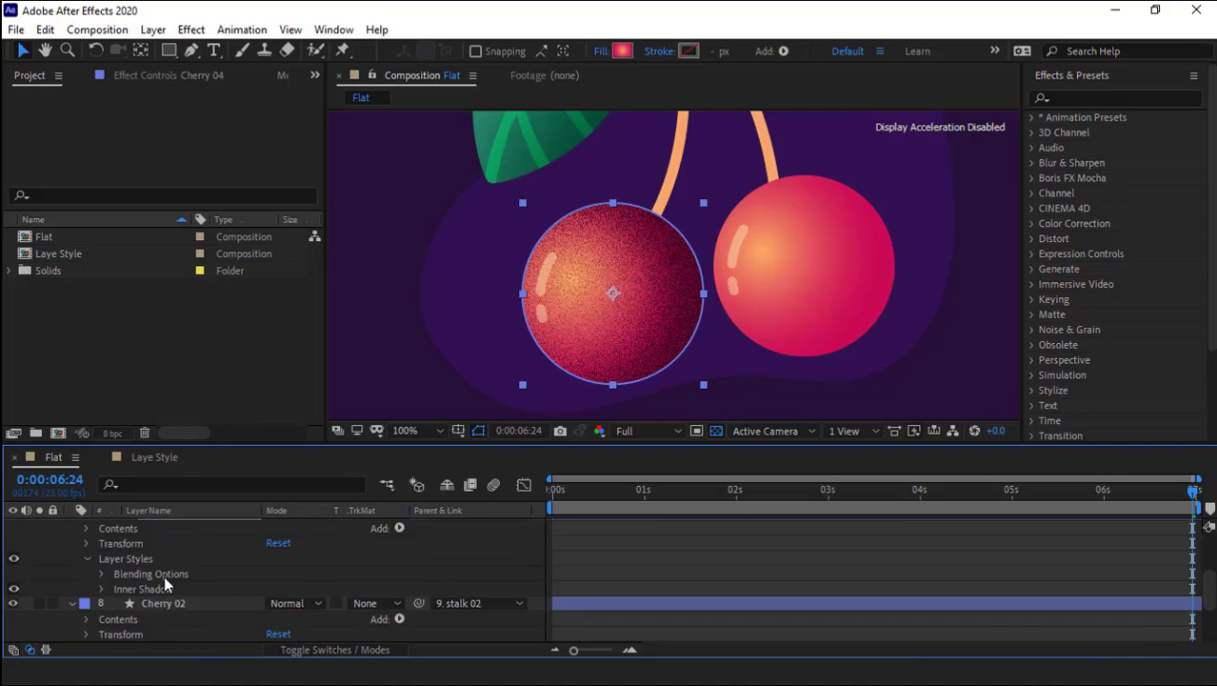
scroll(169, 562, up, 2)
- Give Cherry 04 a solid pale grey fill
click(599, 51)
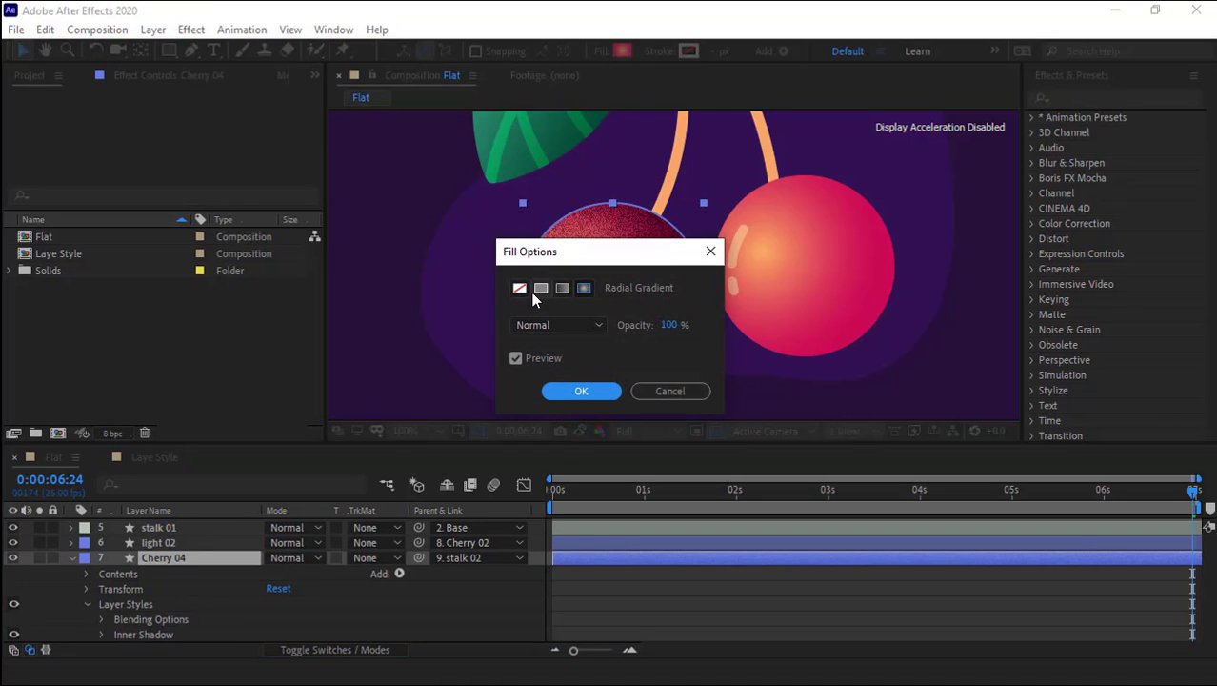
click(541, 289)
click(604, 391)
click(623, 51)
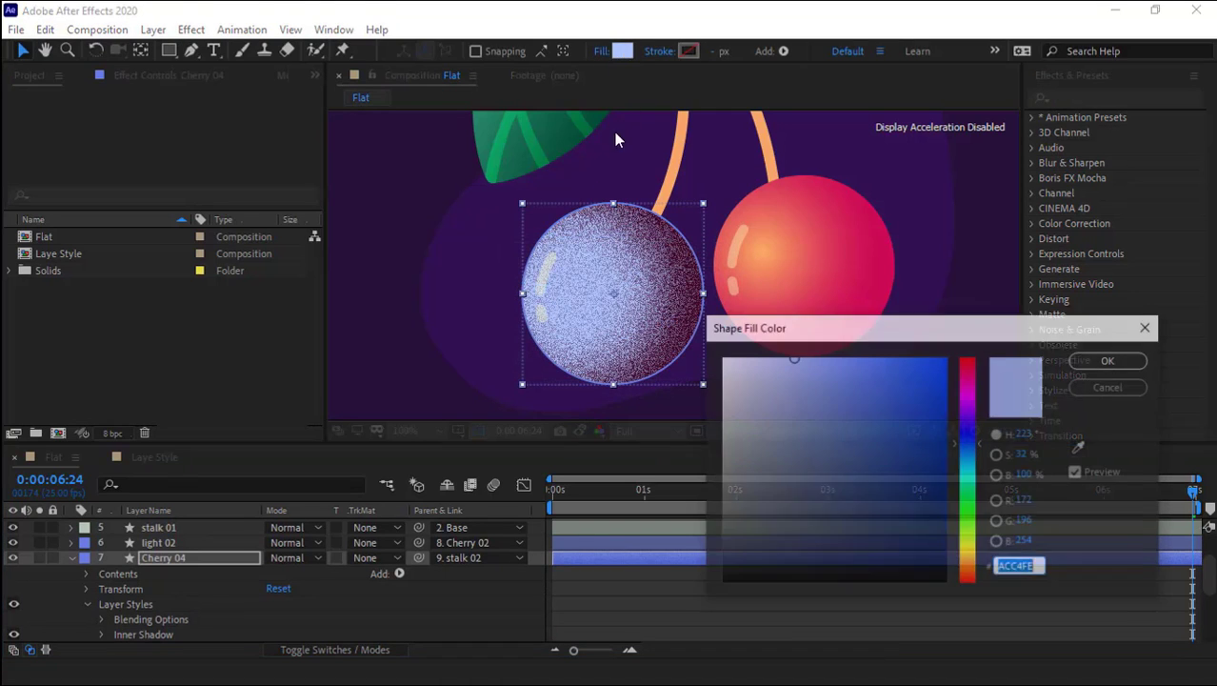
click(721, 472)
click(1135, 363)
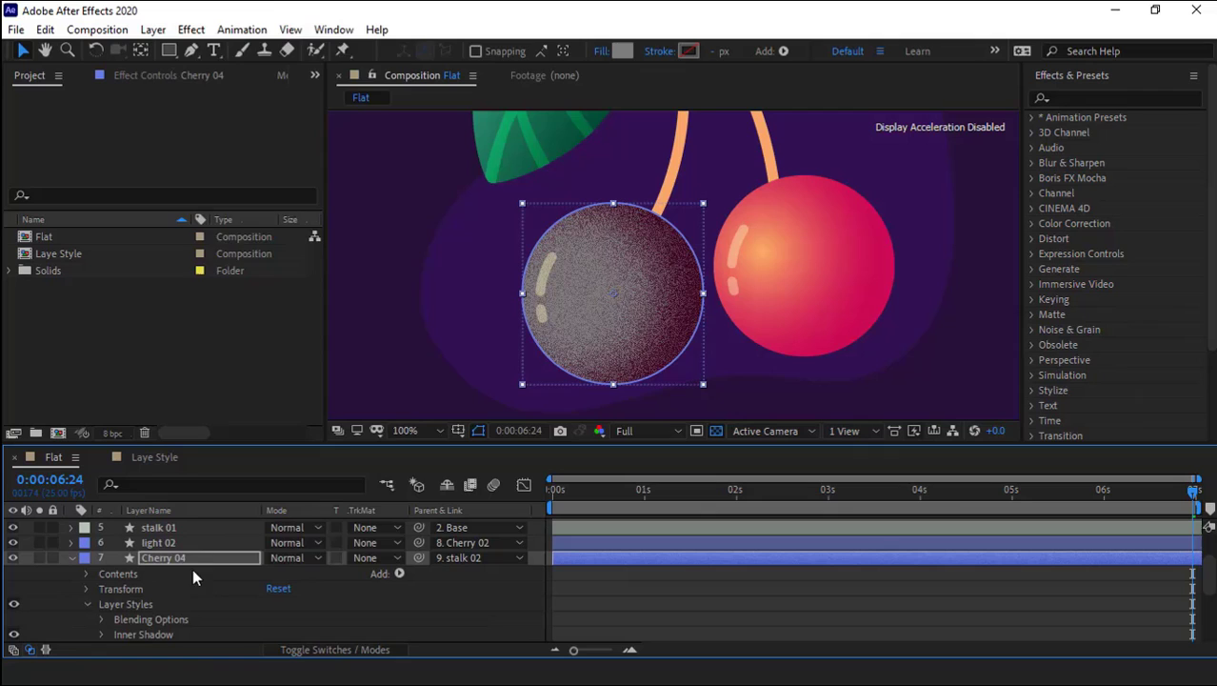
- Add an Inner Glow to Cherry 04 and delete its Inner Shadow style
right_click(186, 560)
mouse_move(254, 295)
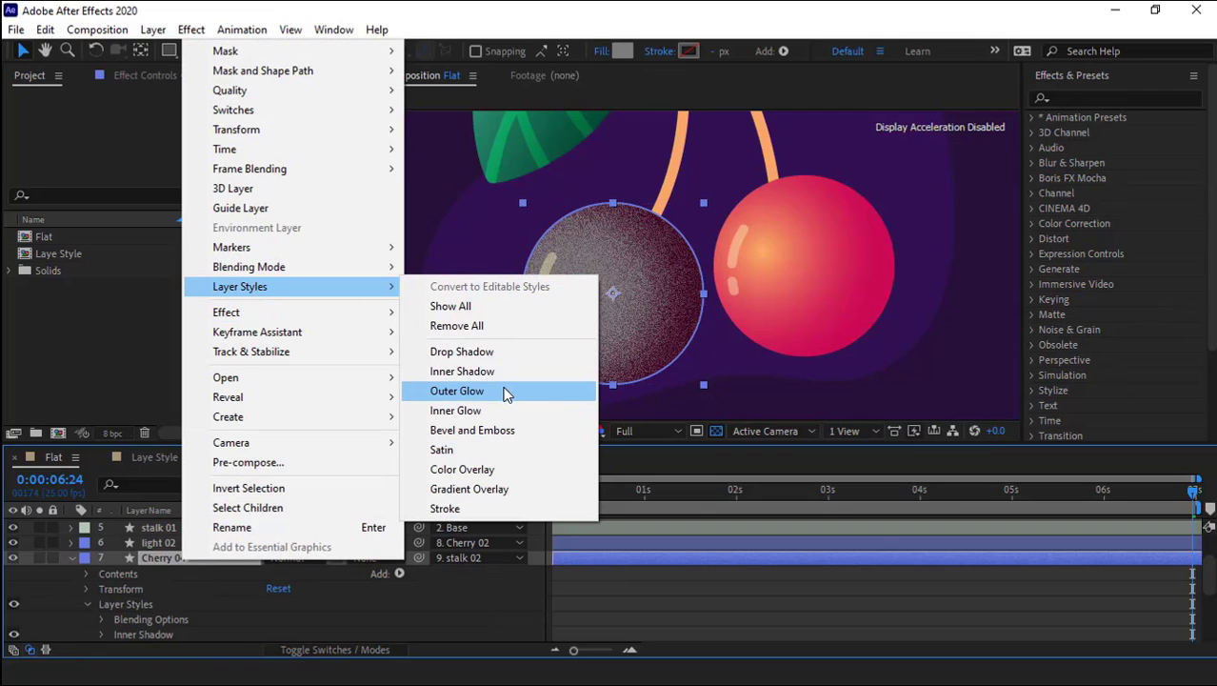
click(476, 408)
scroll(229, 619, down, 2)
click(188, 576)
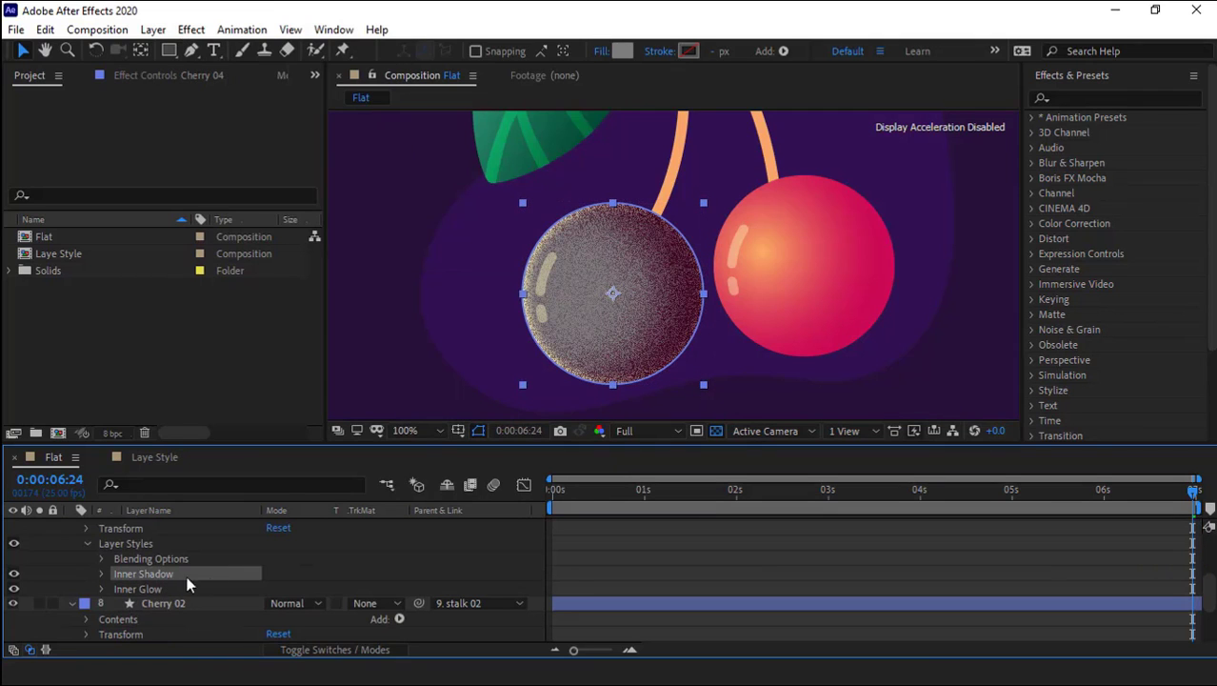
key(Delete)
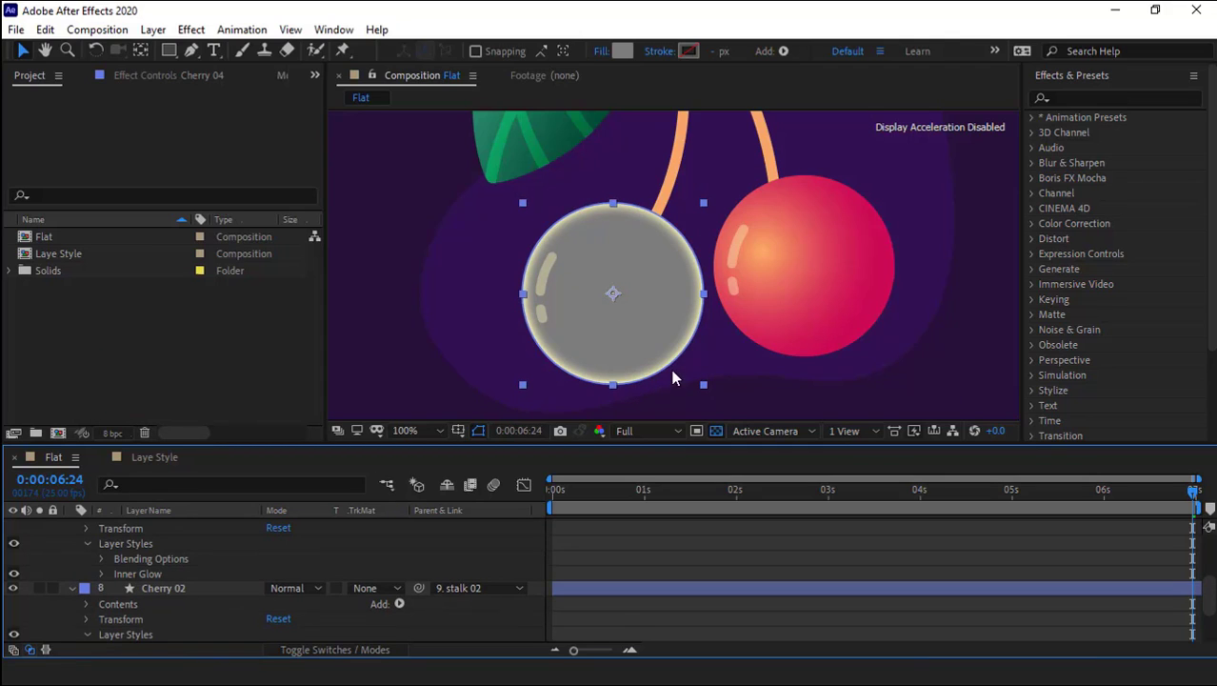
- Set Cherry 04's inner glow size to 30 and noise to 6%
click(102, 573)
scroll(164, 592, down, 5)
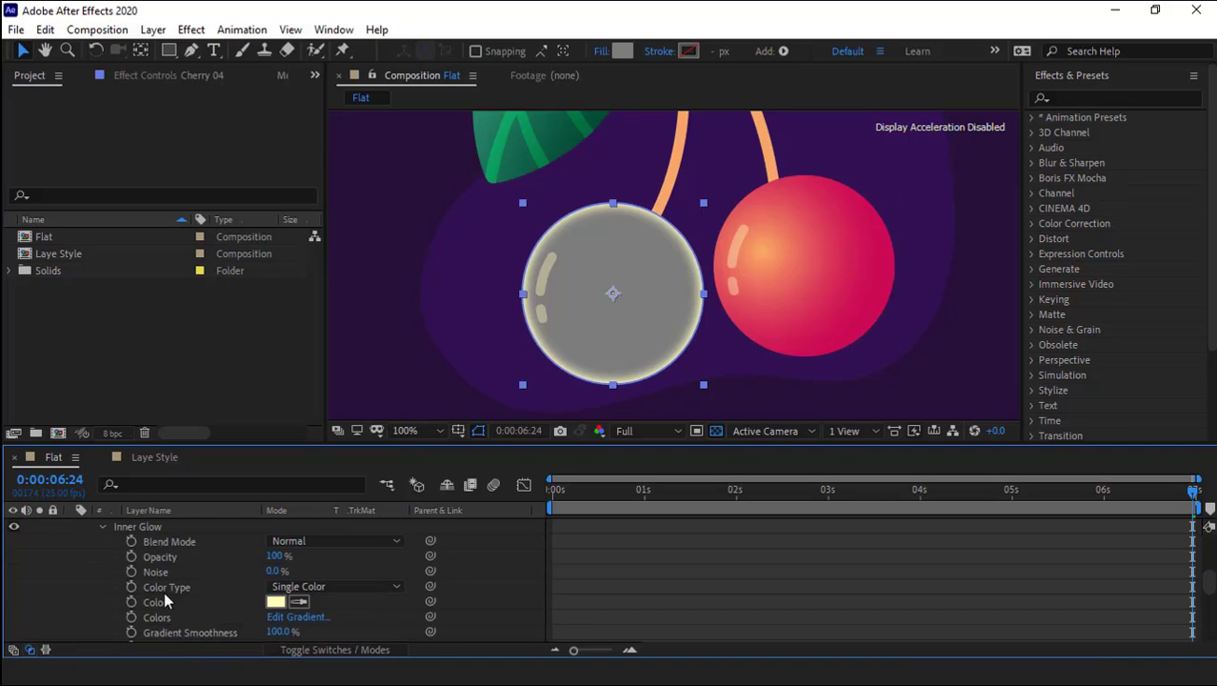
drag(278, 601, 288, 600)
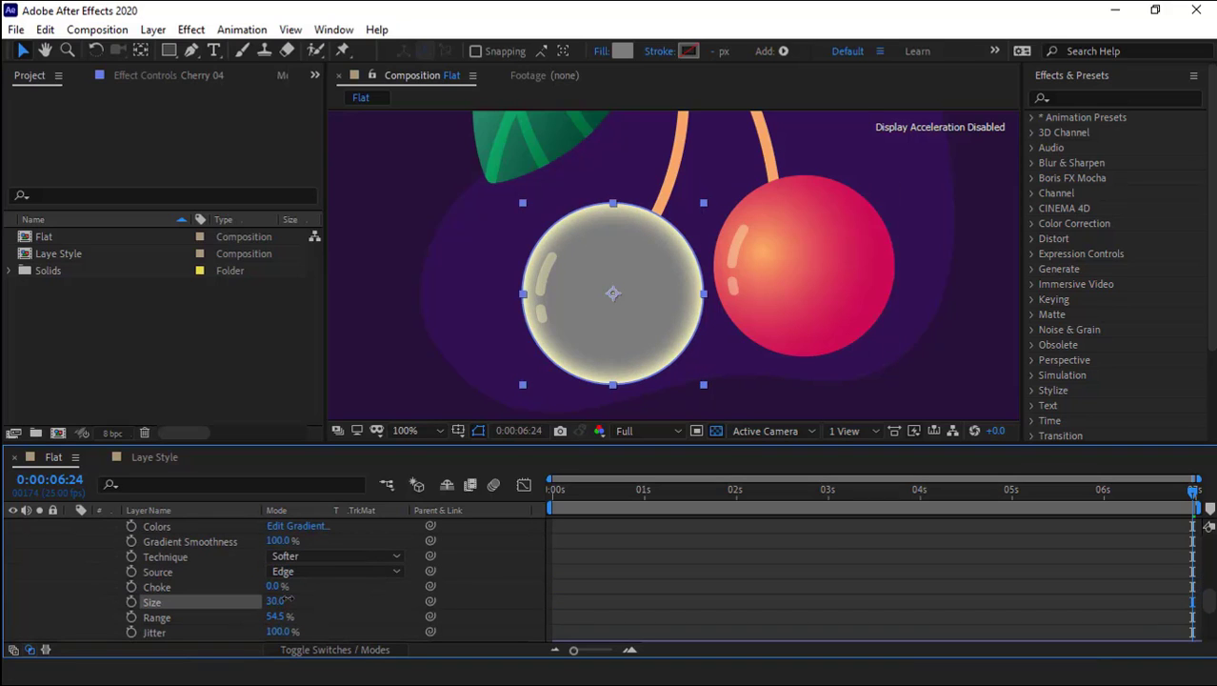
scroll(286, 597, down, 2)
scroll(259, 598, up, 5)
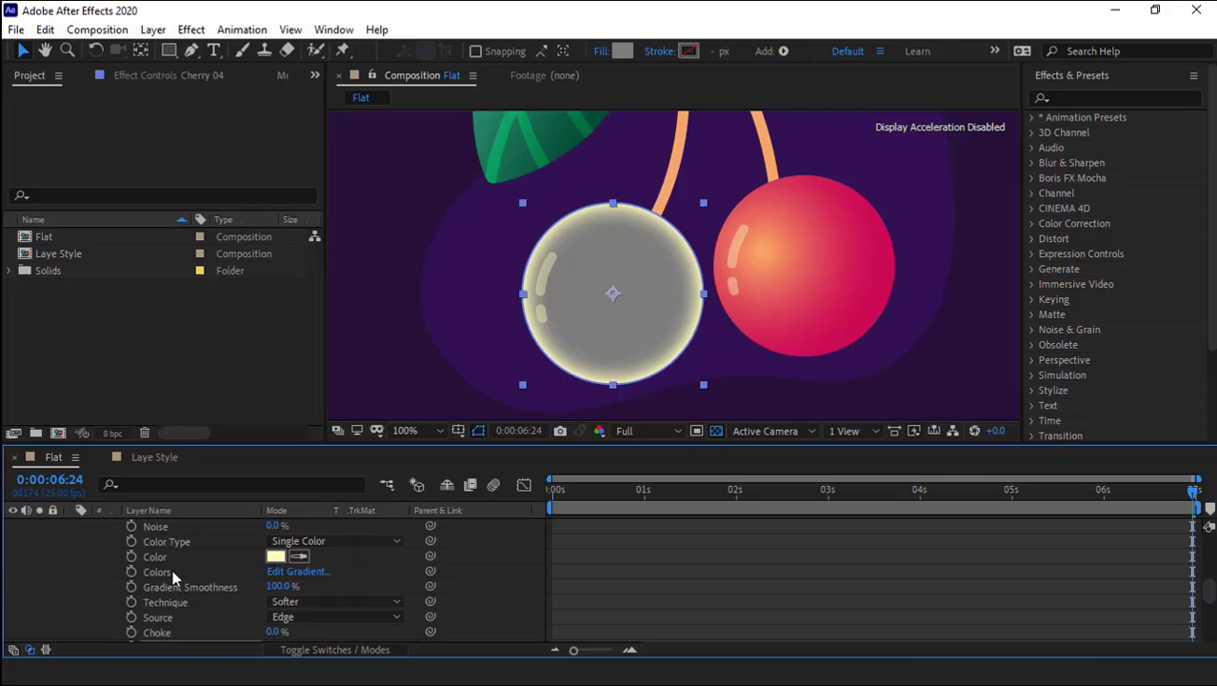
drag(273, 571, 274, 571)
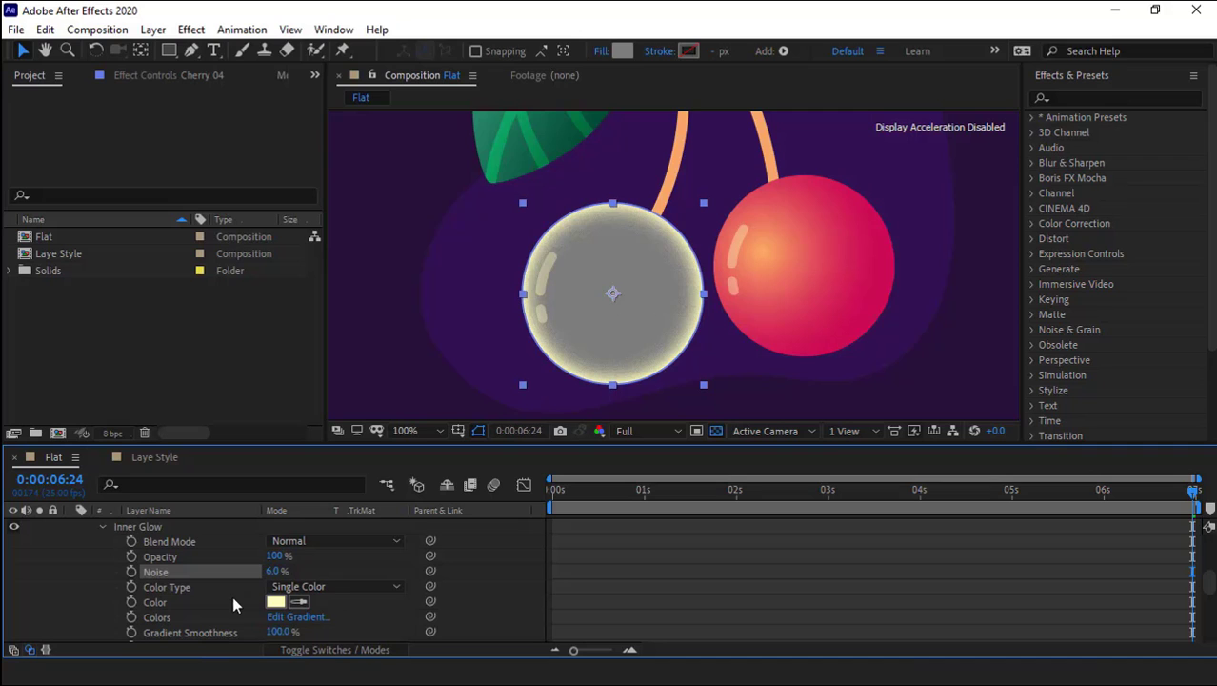
scroll(233, 598, up, 2)
scroll(233, 598, down, 2)
- Colour the inner glow hot pink #FF2E6A, sampled from the red cherry and brightened
click(851, 256)
click(275, 603)
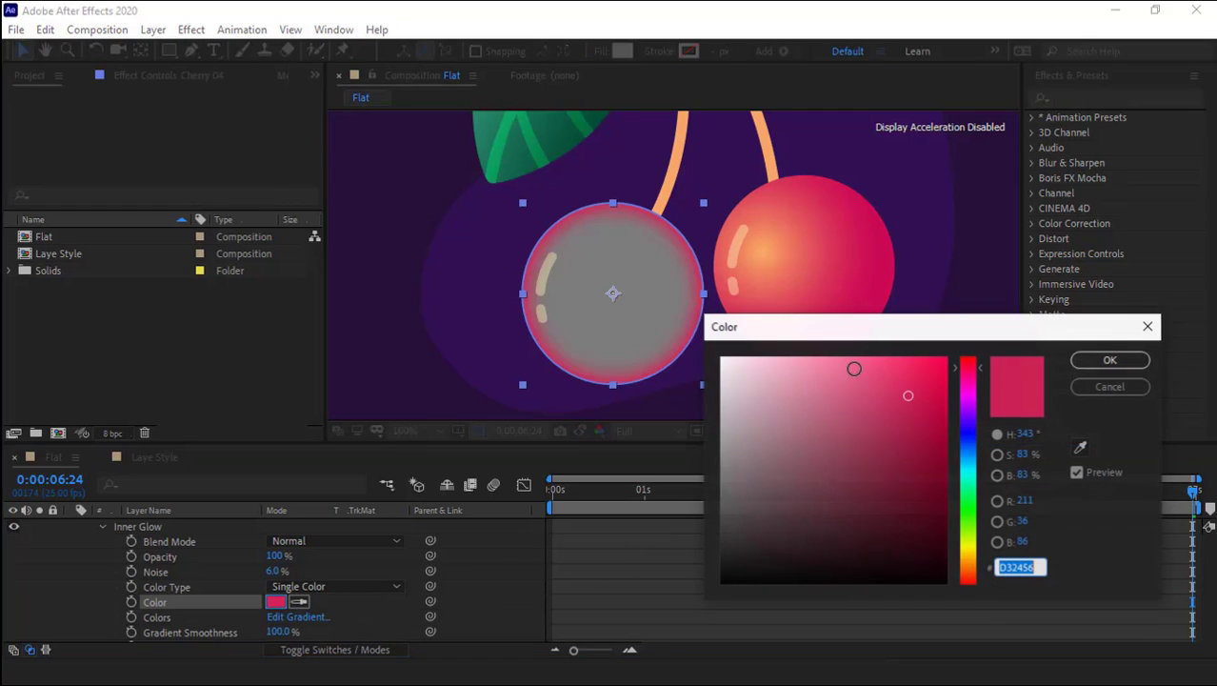
drag(912, 400, 908, 356)
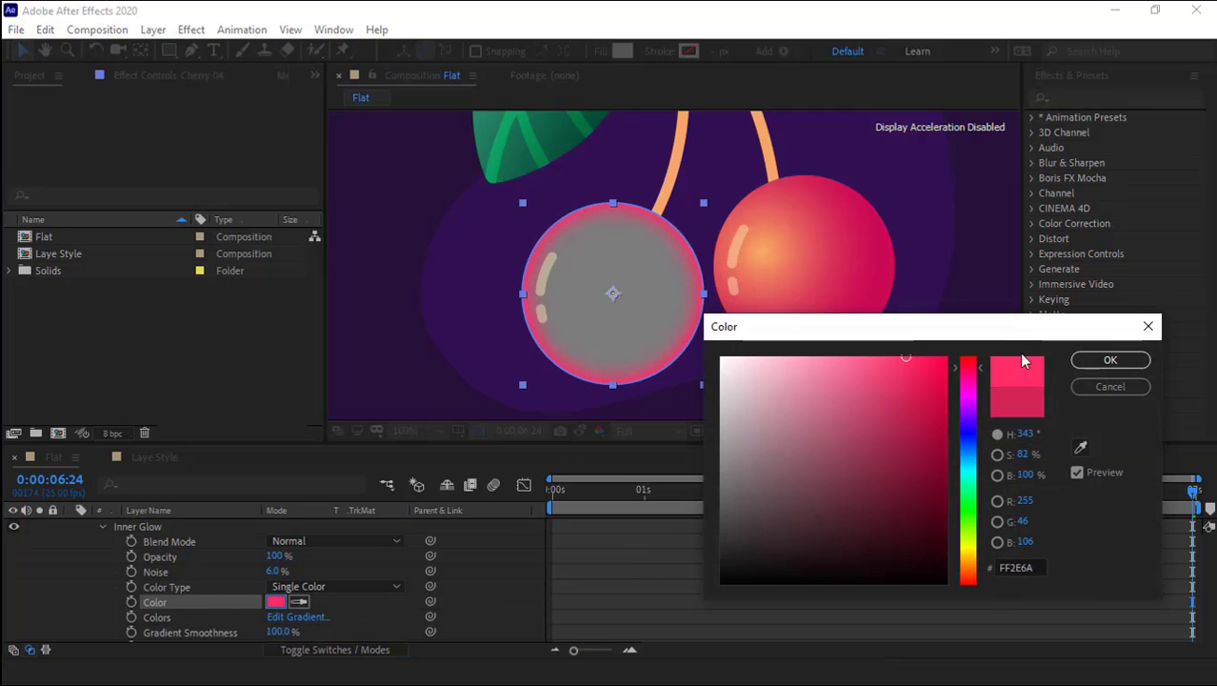
click(1111, 360)
scroll(72, 555, up, 3)
- Rename Cherry 04 to 'Glow' and set its blend mode to Overlay
click(71, 555)
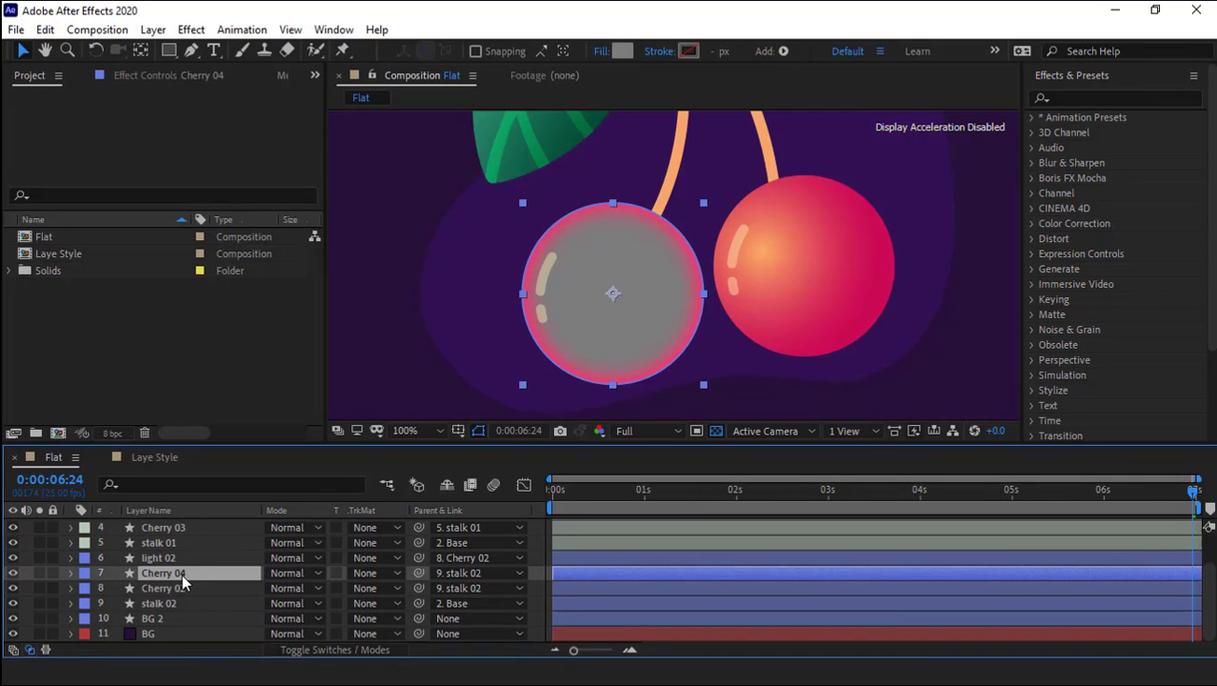
key(Return)
text(Glow)
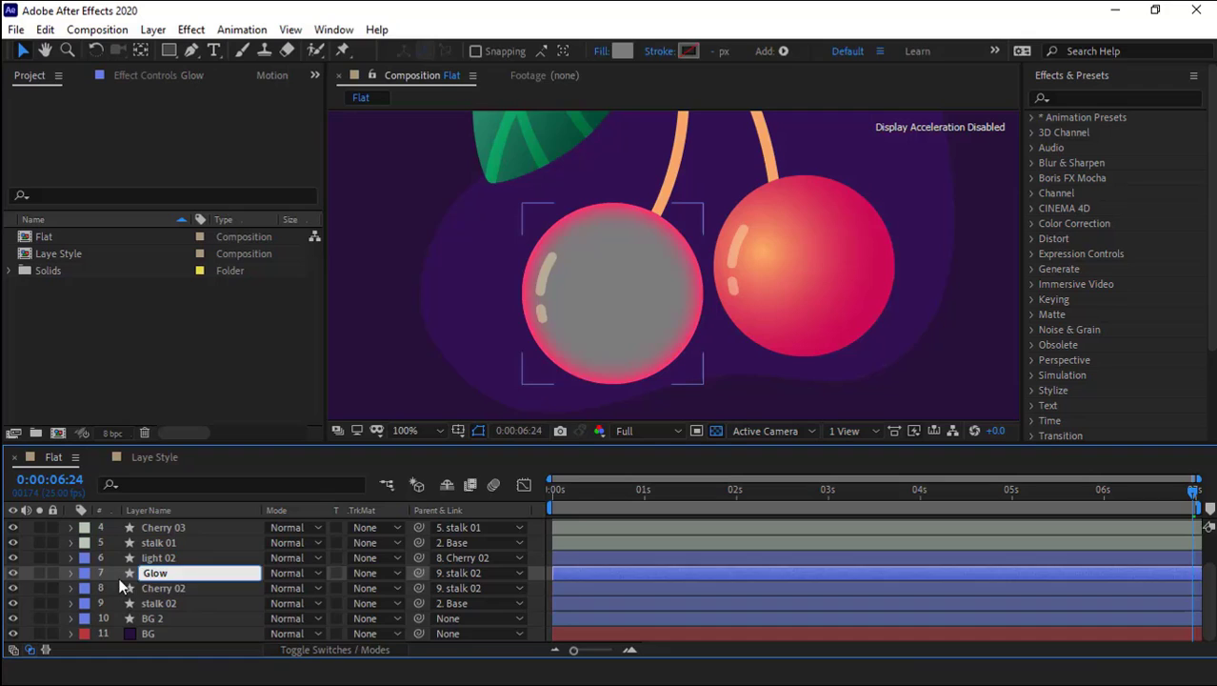
key(Return)
click(290, 572)
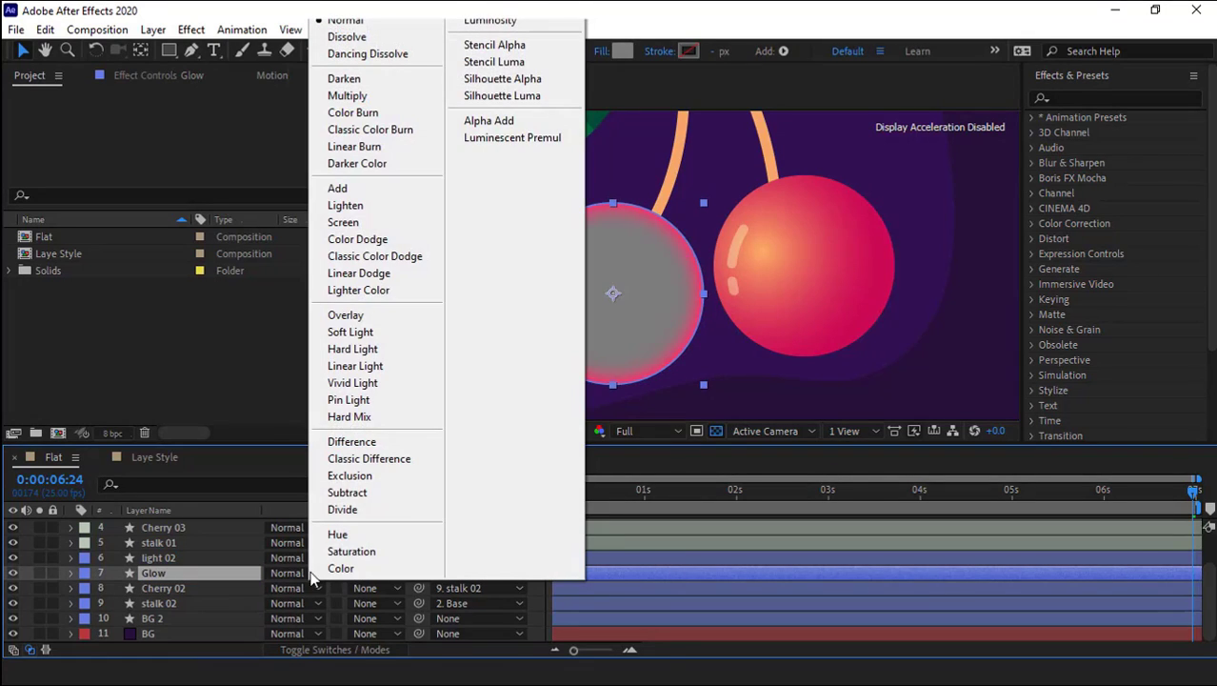
click(346, 315)
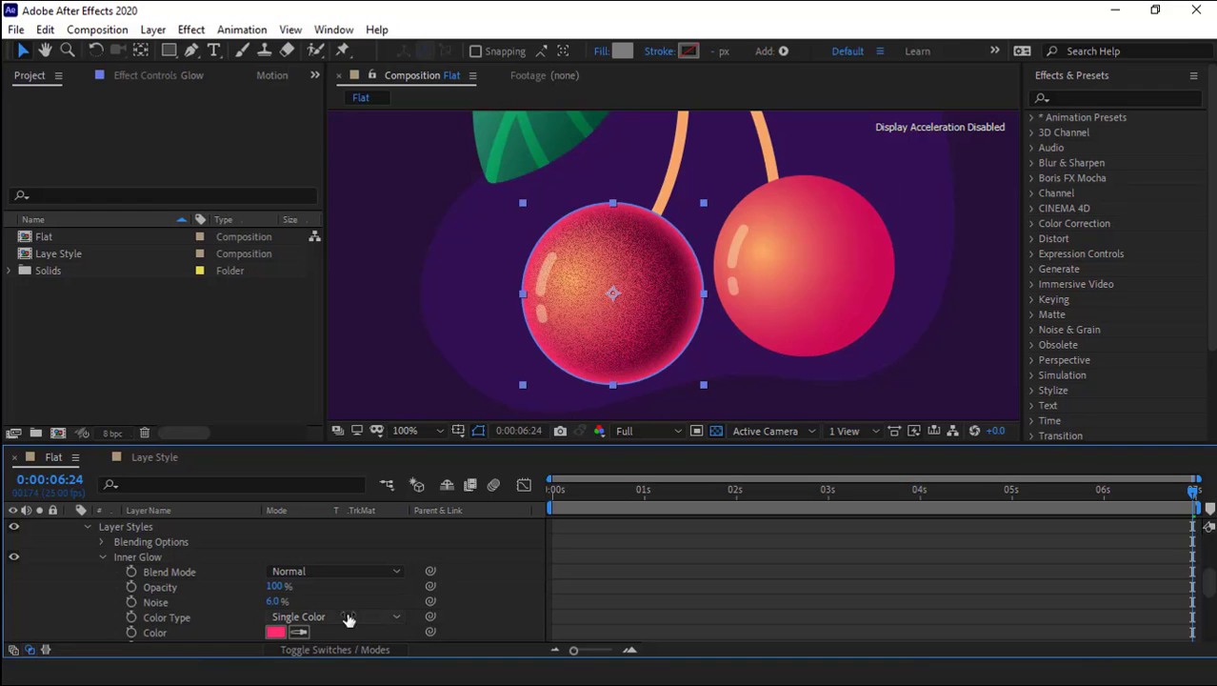
- Set the Glow layer's inner glow blend mode to Screen
click(335, 575)
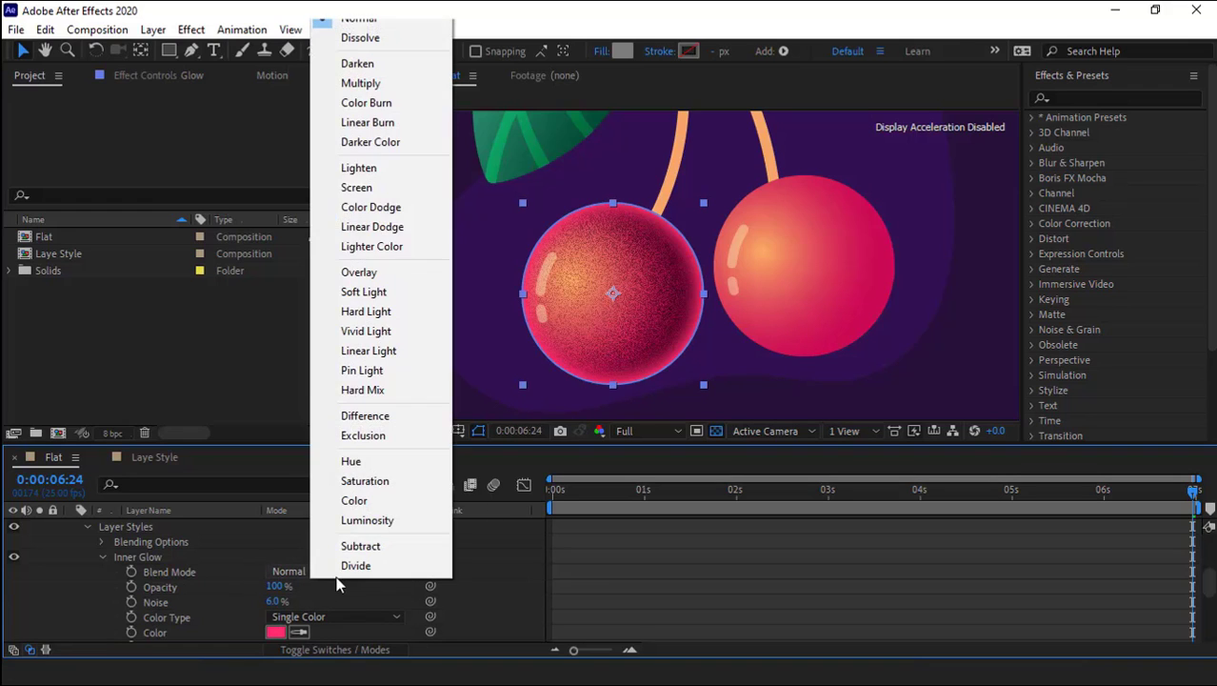
click(357, 188)
scroll(261, 614, down, 5)
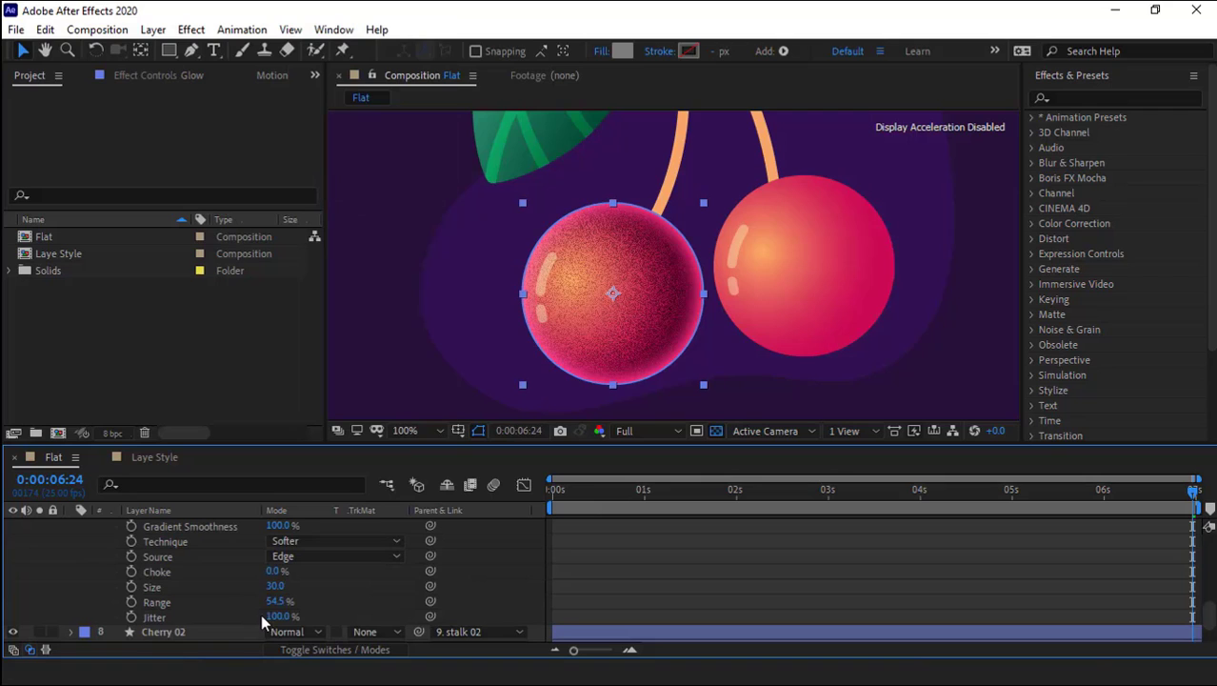
click(260, 587)
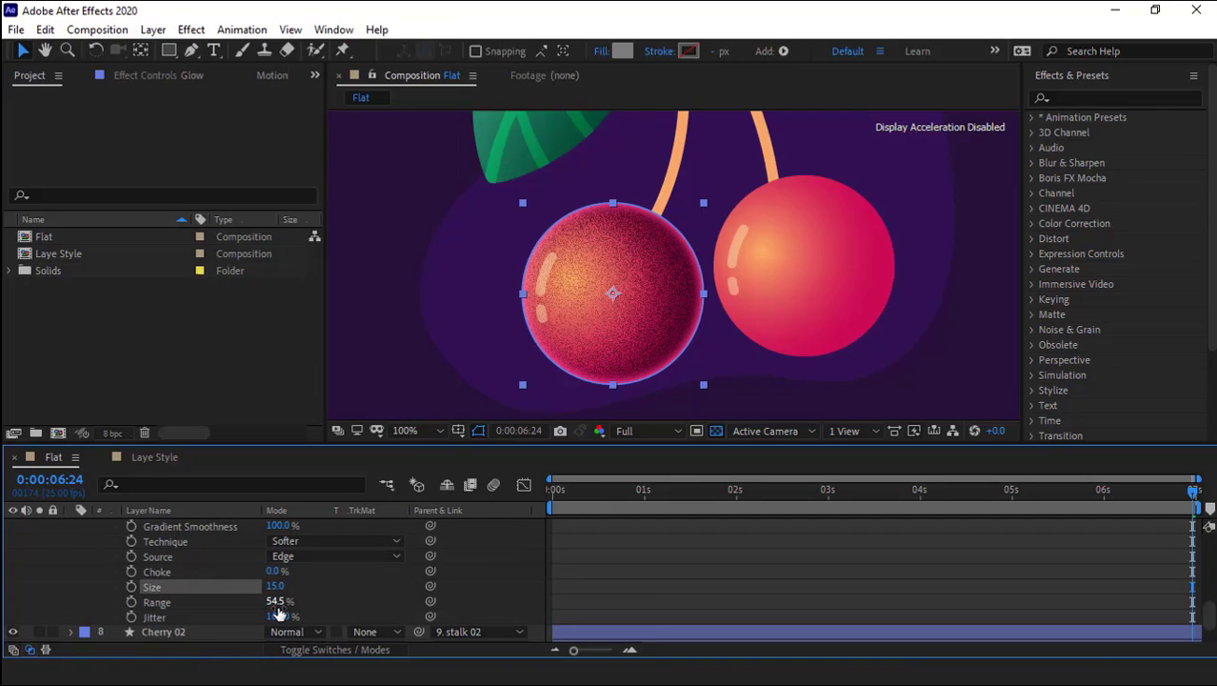
scroll(276, 615, up, 5)
- Raise the Glow layer's inner glow opacity from 45% to 66%
click(254, 542)
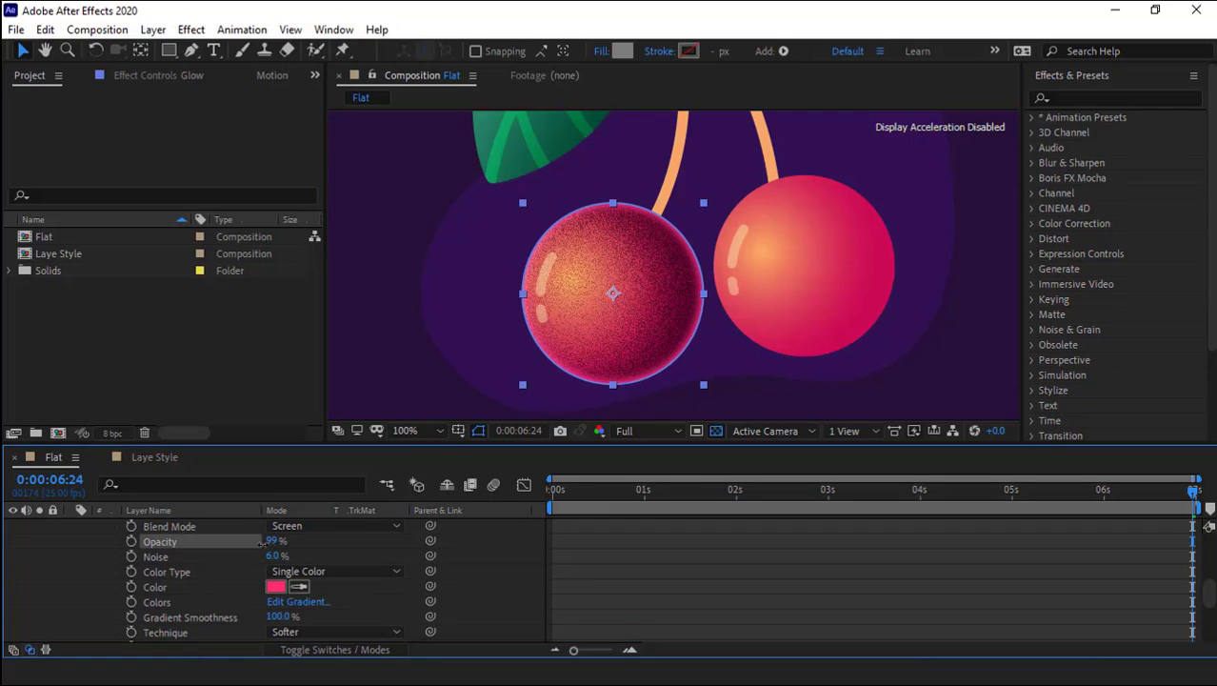
scroll(291, 572, down, 2)
click(261, 633)
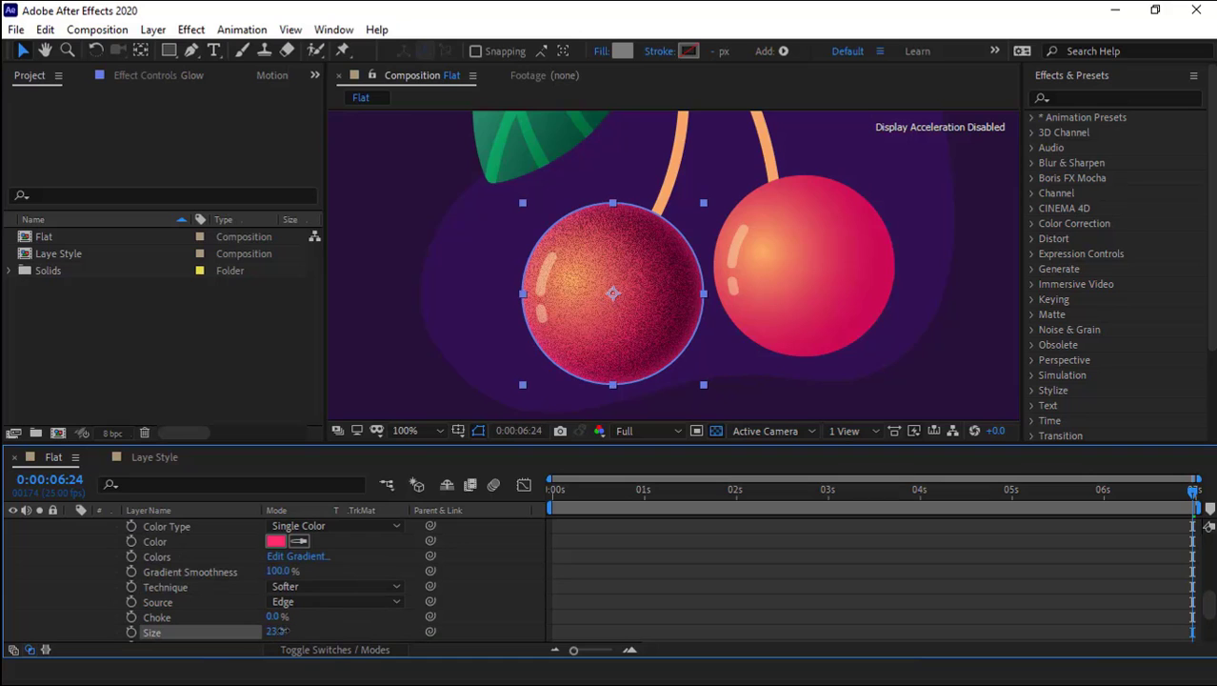
scroll(722, 366, down, 2)
scroll(695, 309, up, 2)
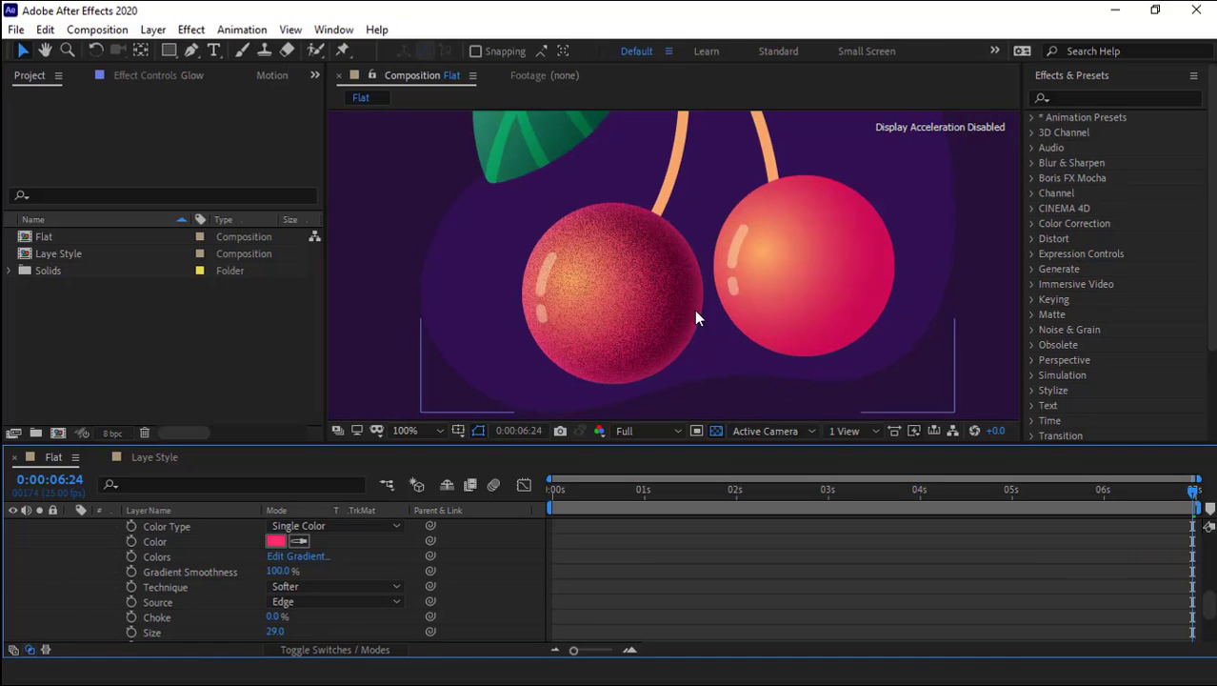
scroll(292, 571, up, 3)
drag(277, 586, 296, 586)
scroll(647, 322, down, 2)
scroll(647, 322, up, 2)
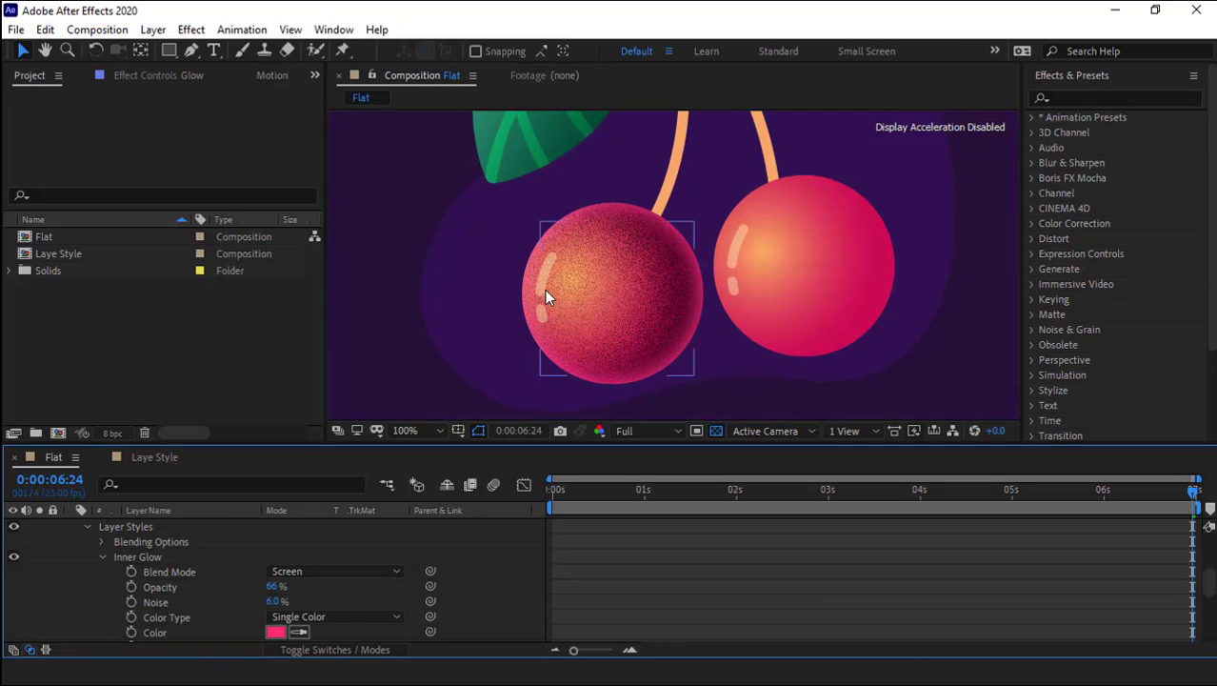
- Set the light 02 highlight layer to Dissolve blending
click(69, 564)
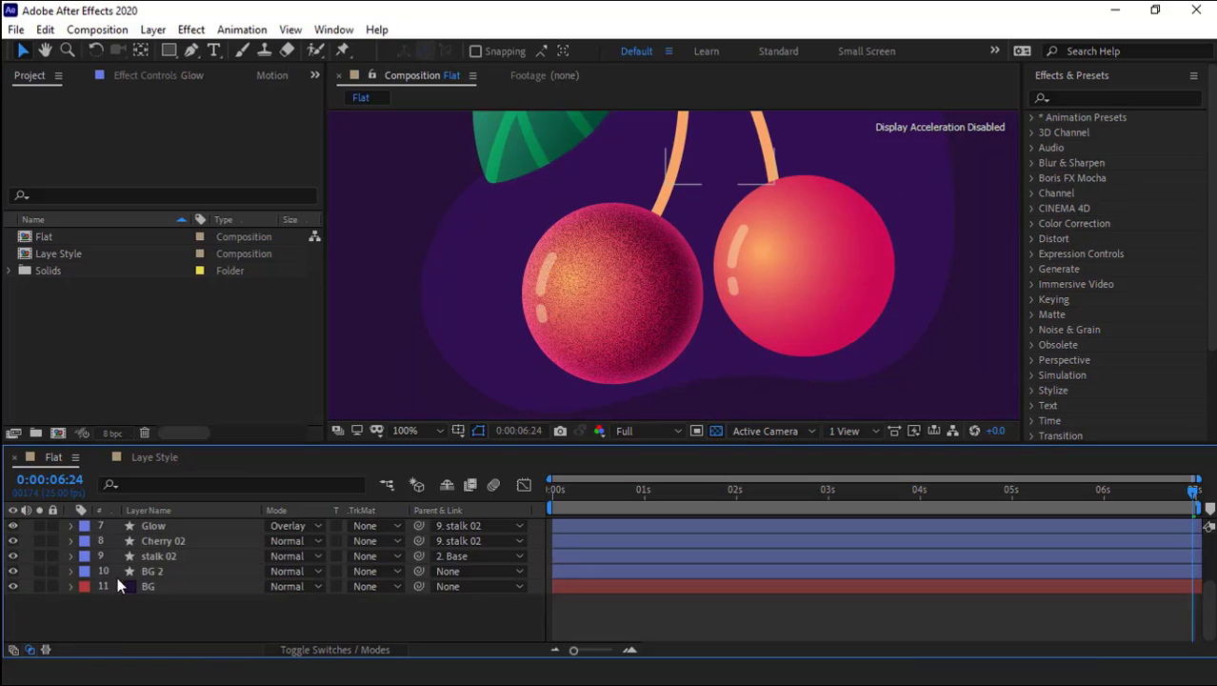
scroll(180, 594, down, 3)
click(180, 603)
click(160, 558)
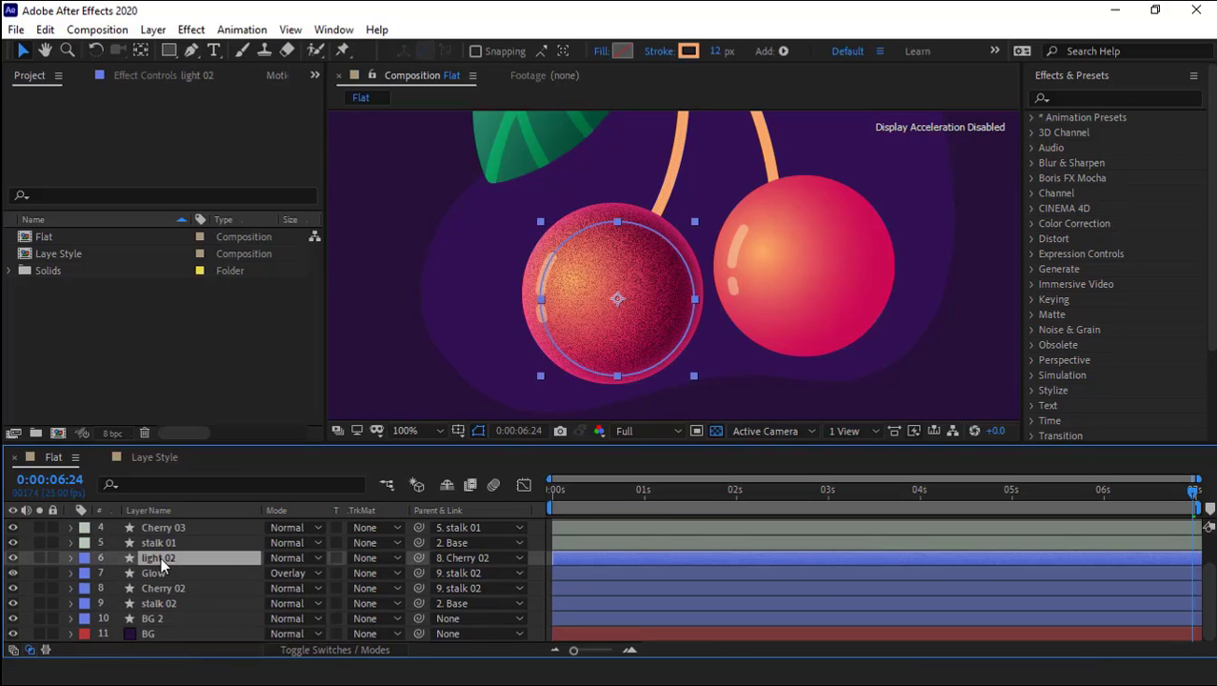
click(287, 557)
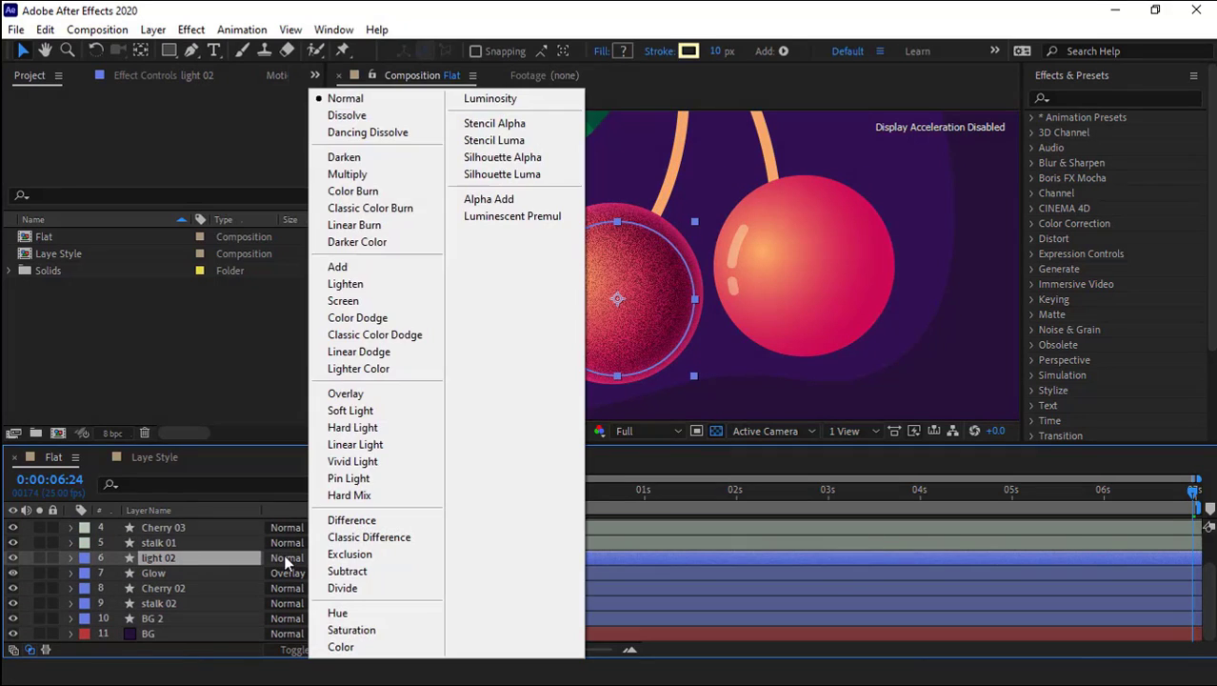
click(329, 116)
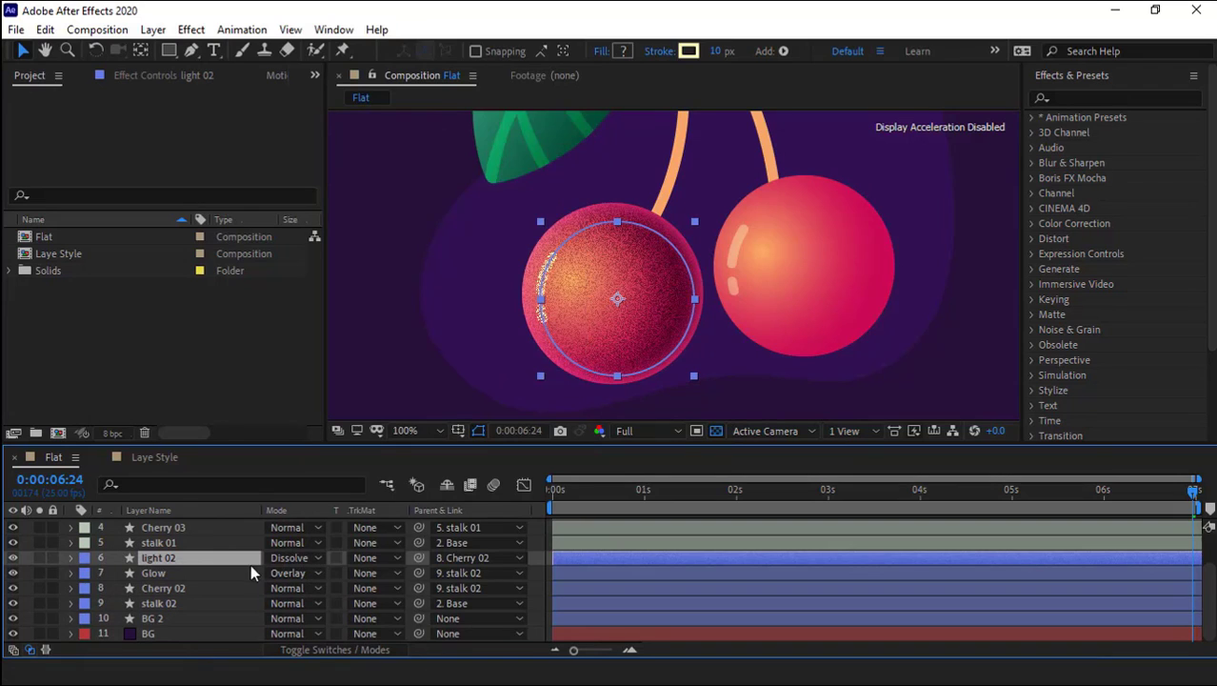
key(ctrl+shift+a)
drag(750, 324, 669, 305)
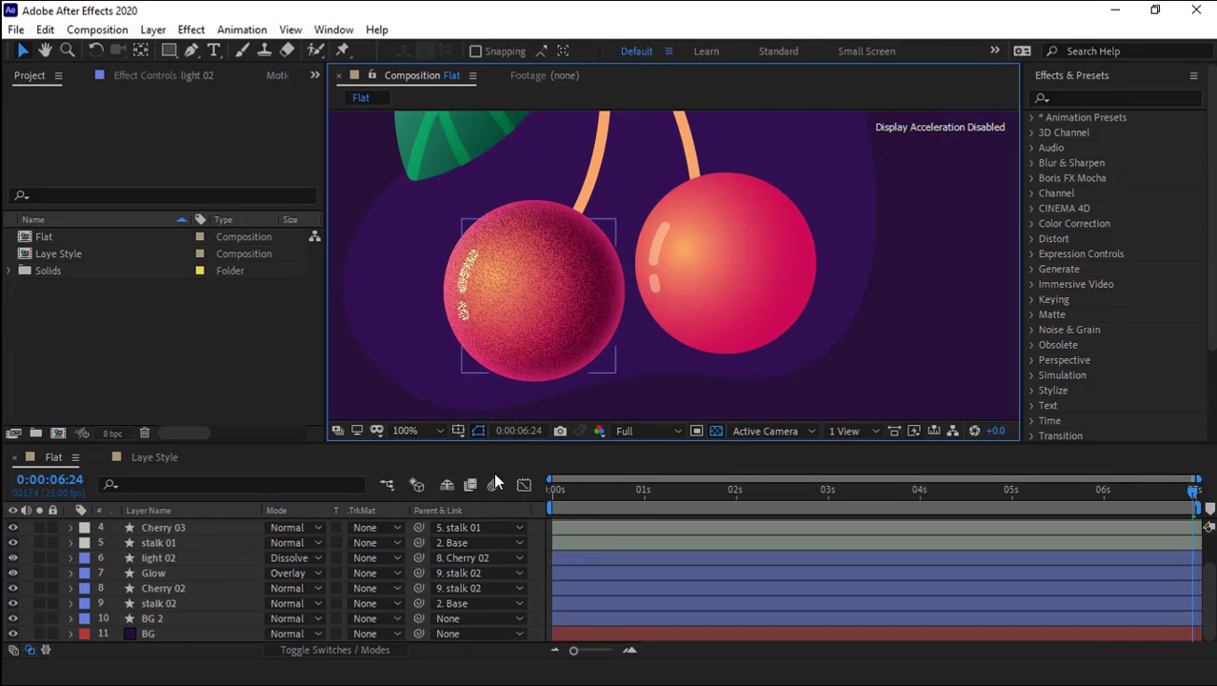
- Raise Cherry 02's inner shadow noise to 37%, then collapse its properties
click(162, 588)
click(70, 588)
scroll(68, 588, down, 3)
click(93, 588)
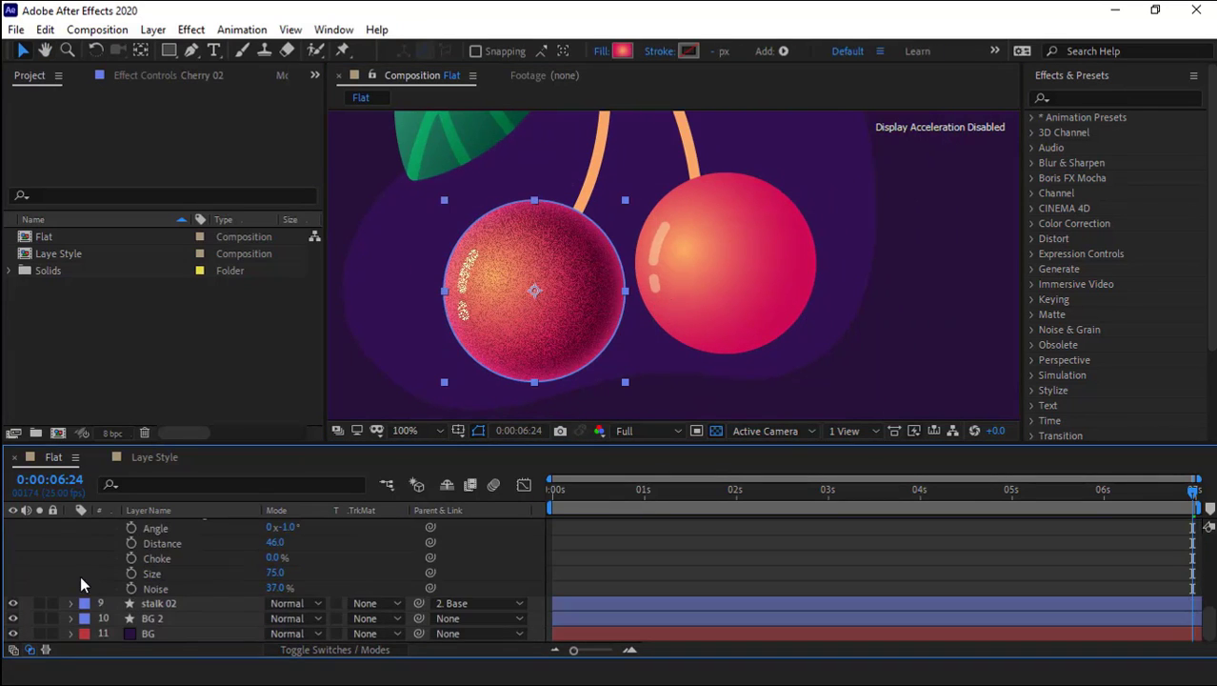
click(255, 590)
drag(279, 588, 282, 588)
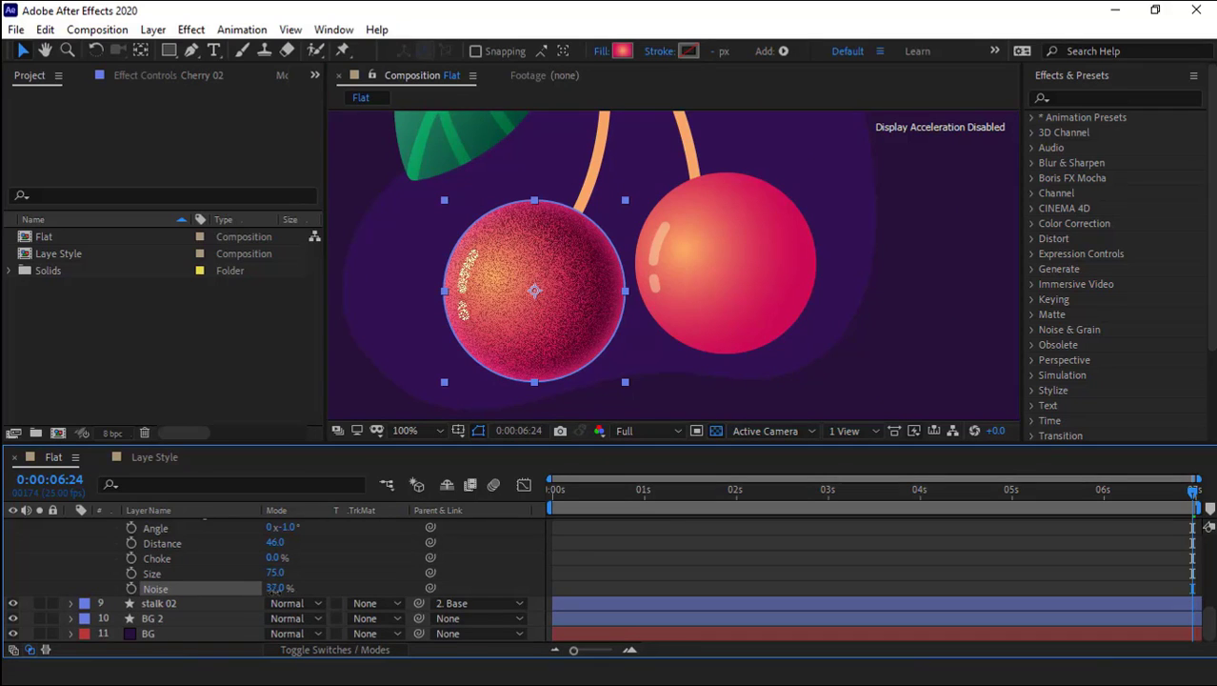
click(276, 588)
click(73, 573)
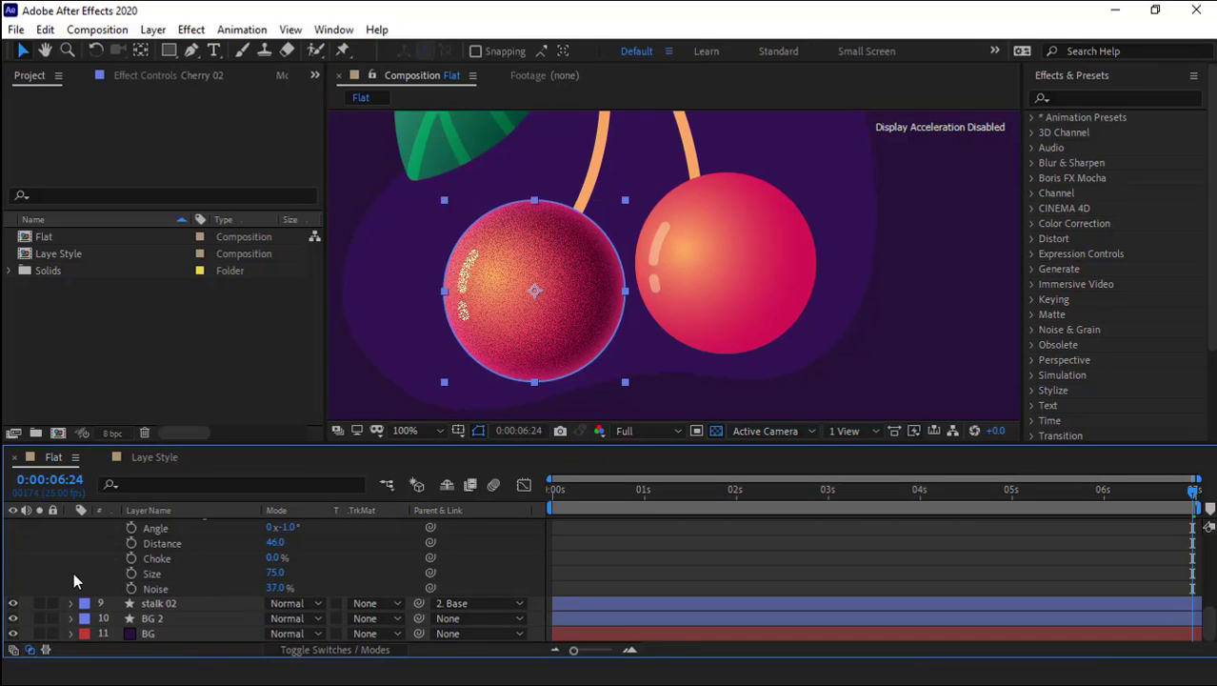
scroll(73, 572, up, 3)
click(70, 557)
scroll(111, 568, up, 3)
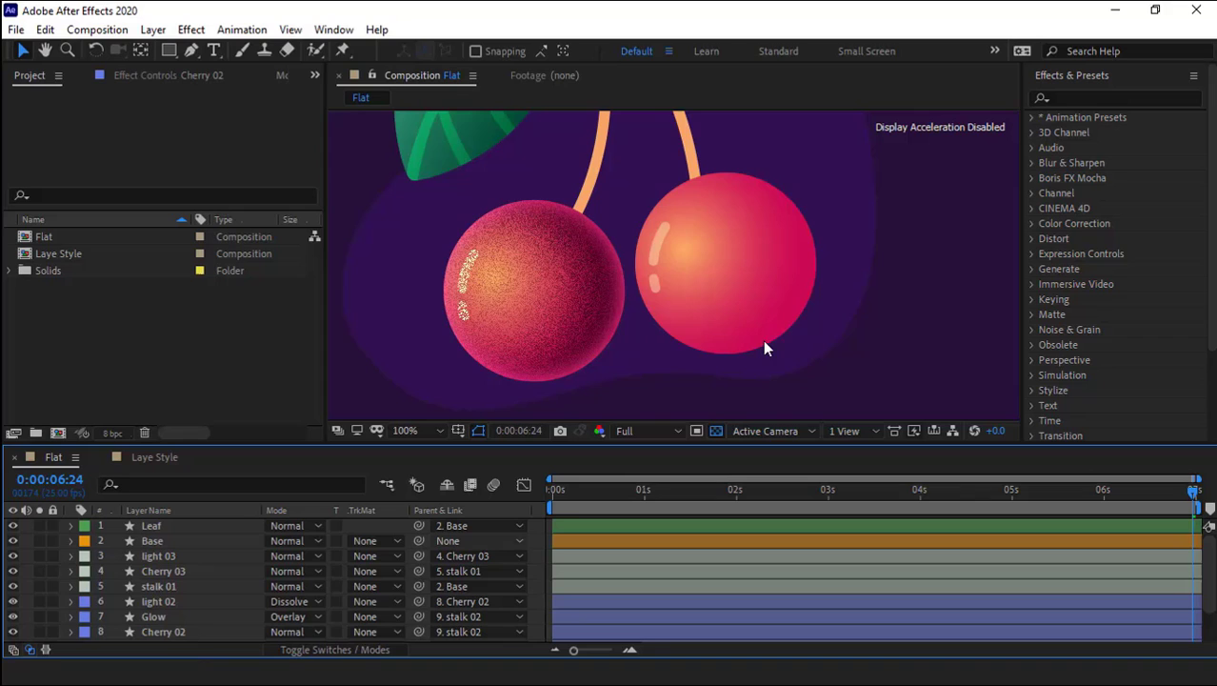
- Duplicate light 02, Glow and Cherry 02 and place the copies above stalk 01
click(519, 301)
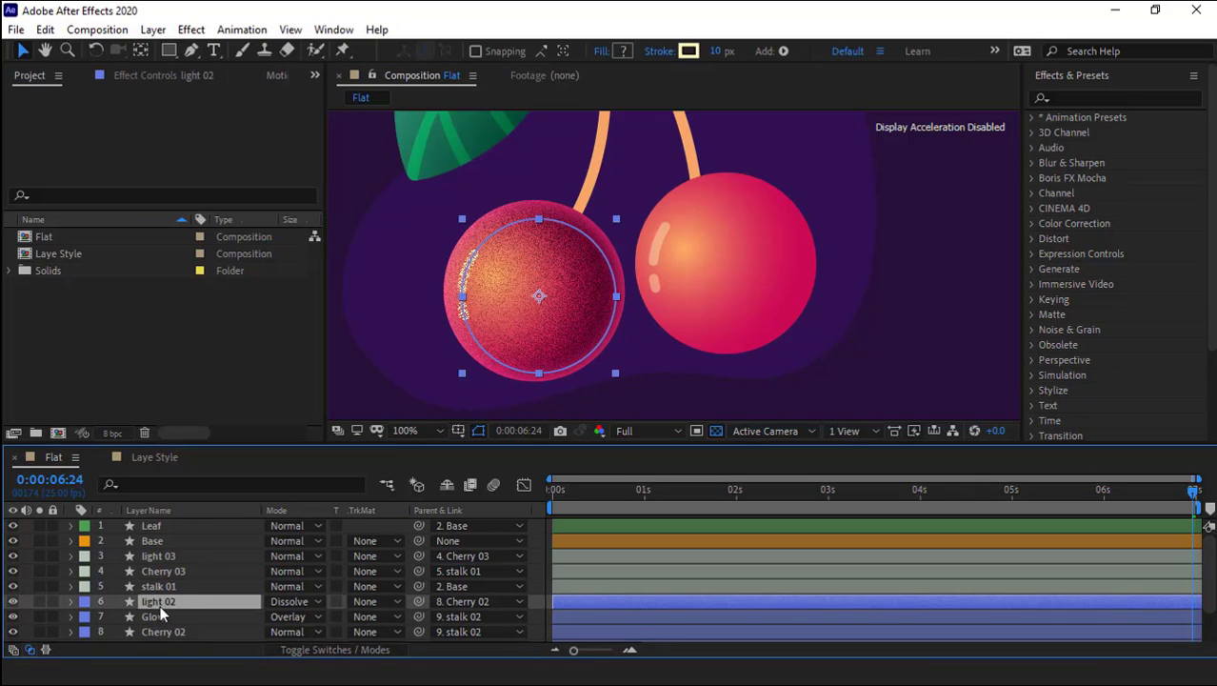
click(589, 296)
click(175, 575)
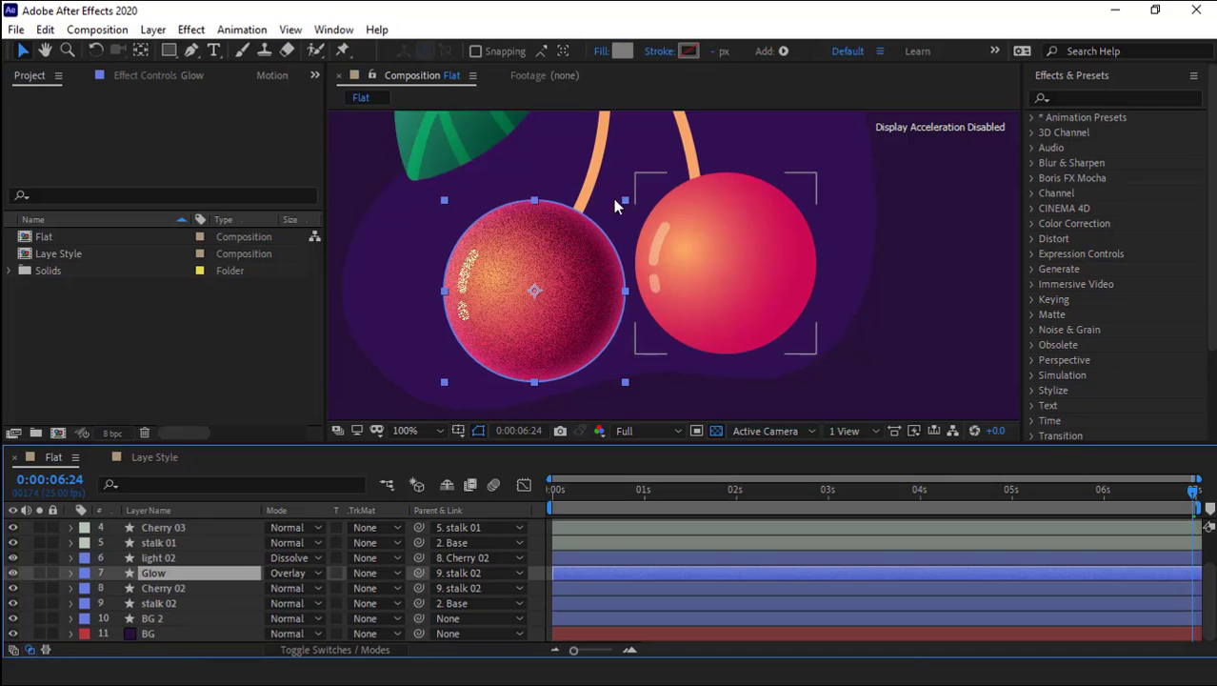
click(138, 559)
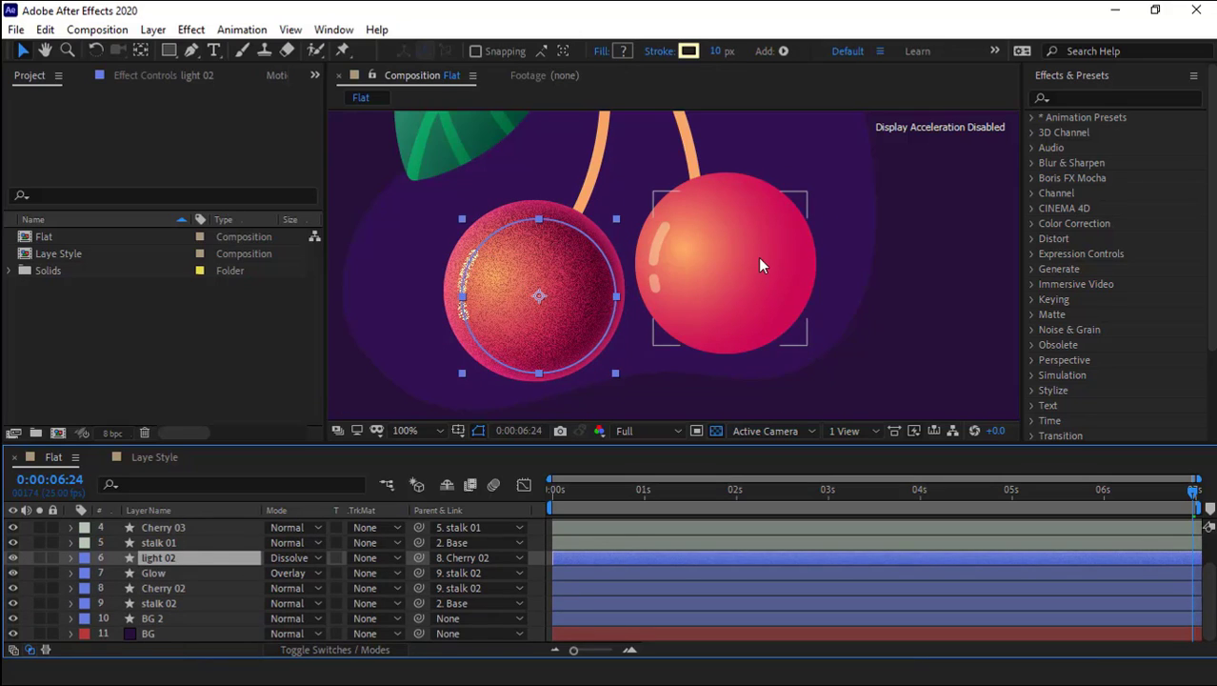
shift+click(177, 586)
key(ctrl+d)
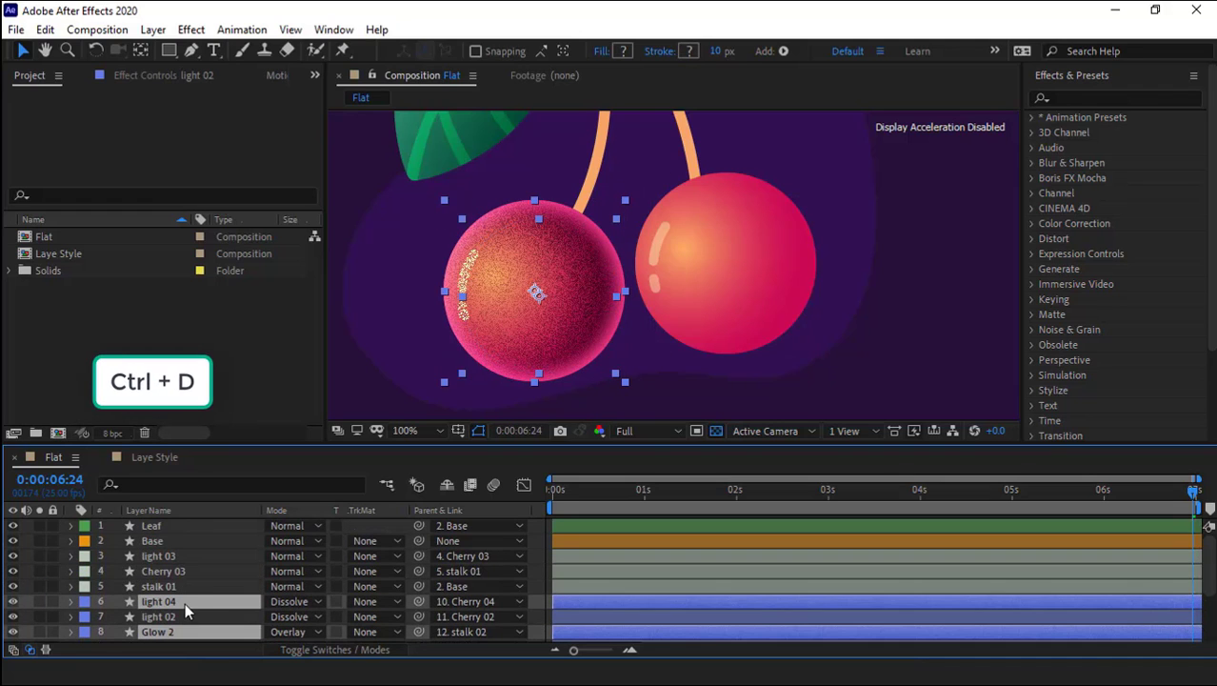
drag(185, 603, 189, 578)
- Parent Glow 2 to Cherry 04 and move the copied cherry over the right cherry
click(171, 586)
shift+click(169, 602)
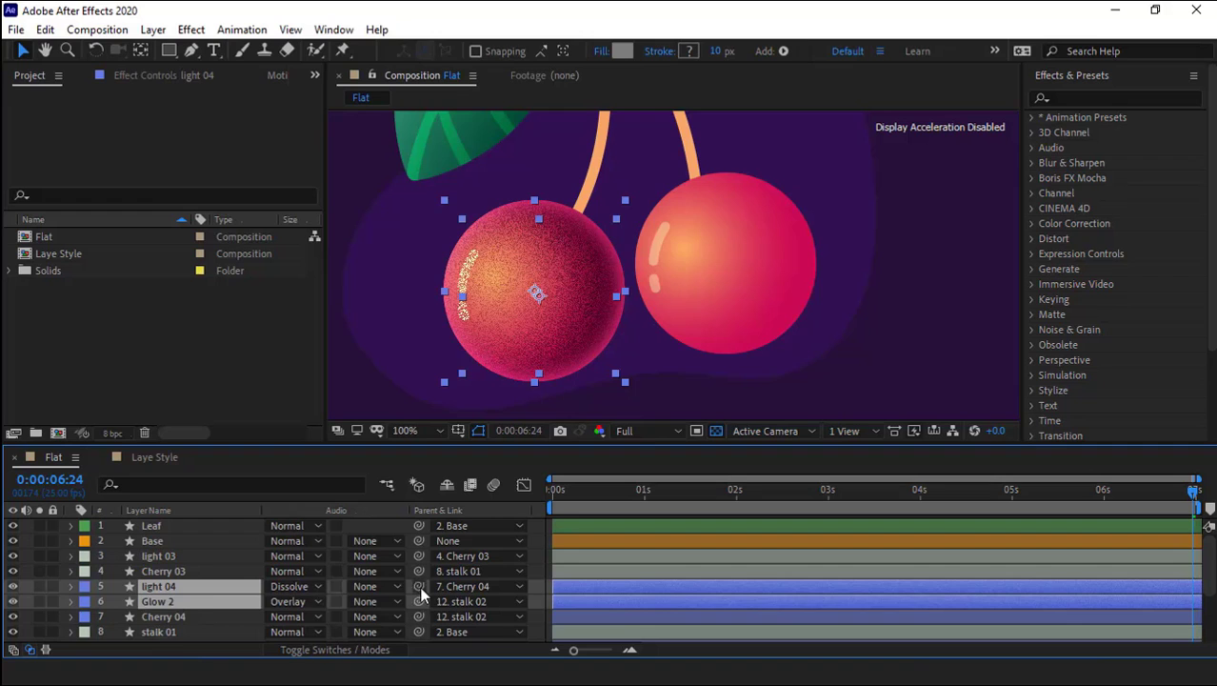
drag(420, 588, 164, 616)
click(161, 615)
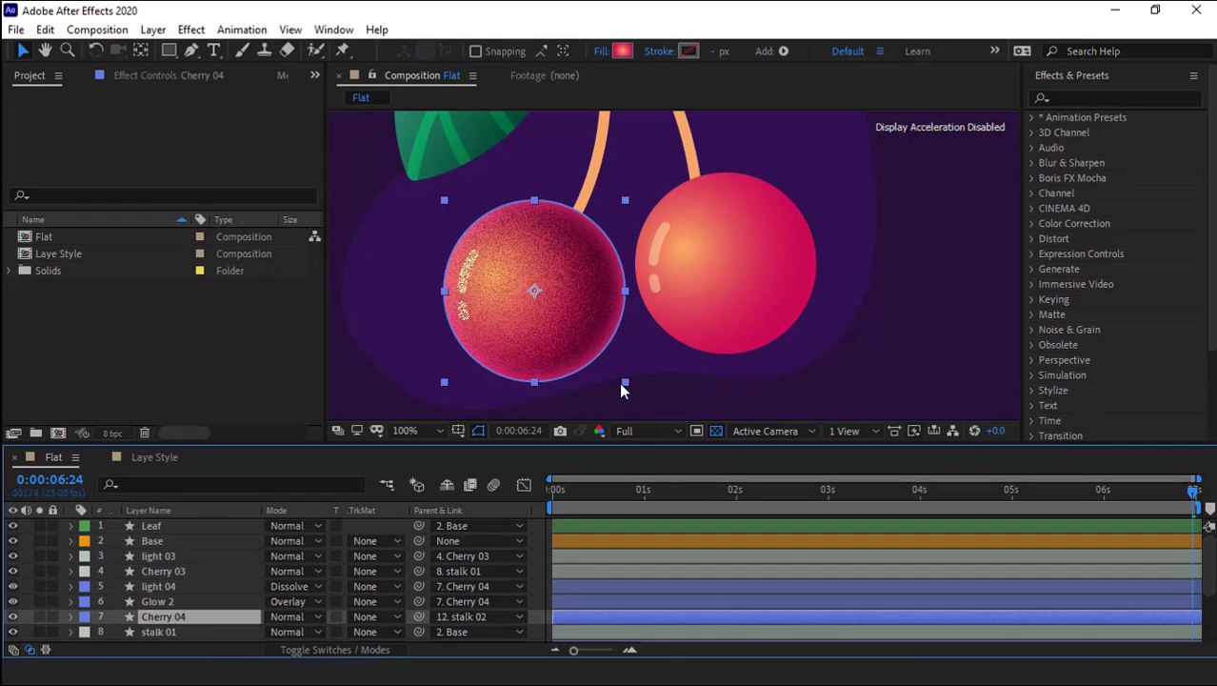
drag(529, 346, 714, 305)
- Delete the old Cherry 03 and light 03 layers
click(167, 572)
ctrl+click(166, 558)
key(Delete)
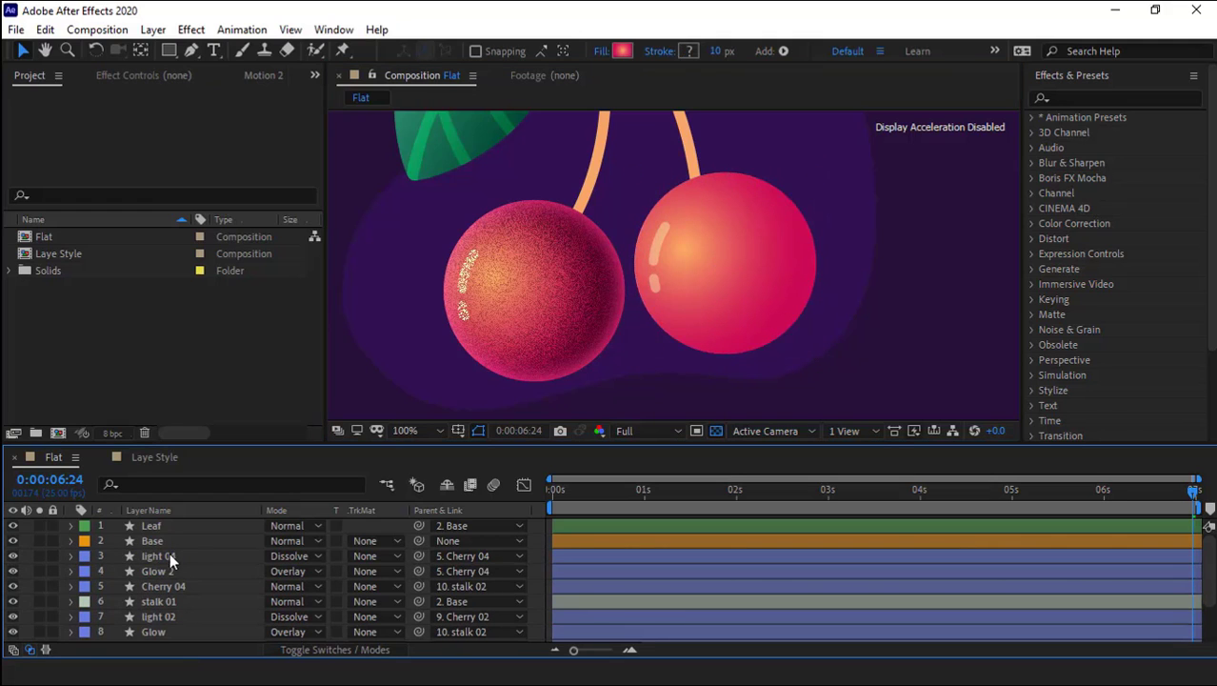
drag(412, 287, 451, 430)
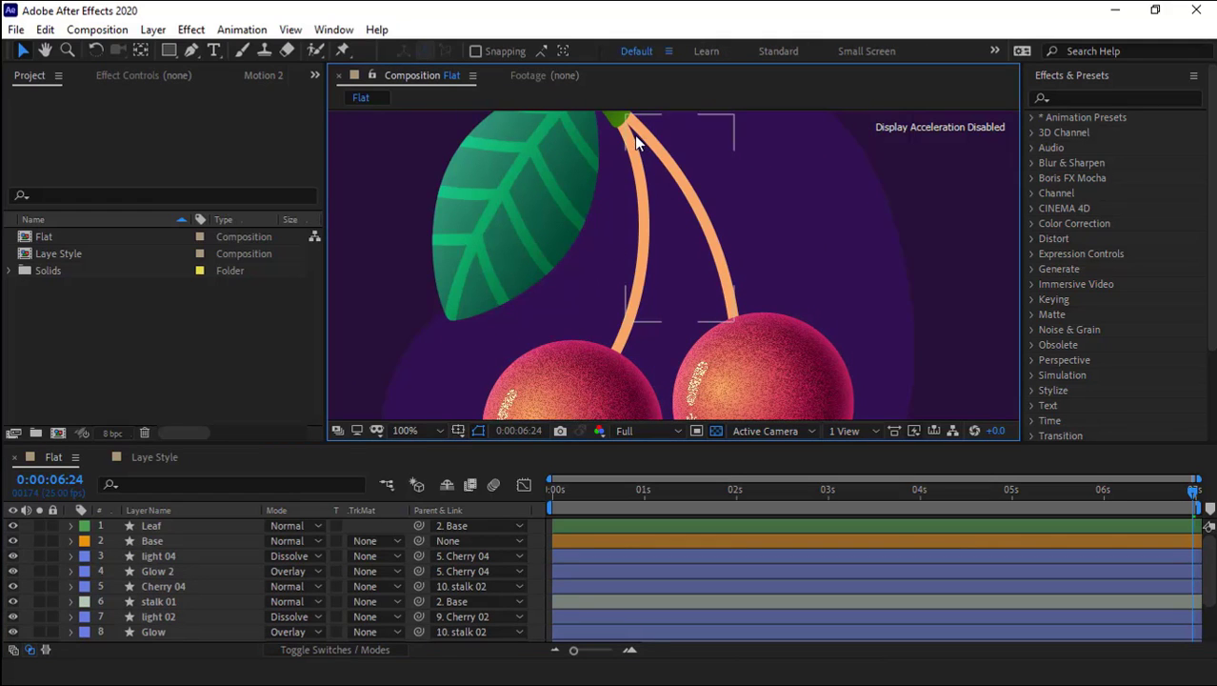
- Add an Inner Shadow layer style to the stalk 01 layer
scroll(150, 570, down, 2)
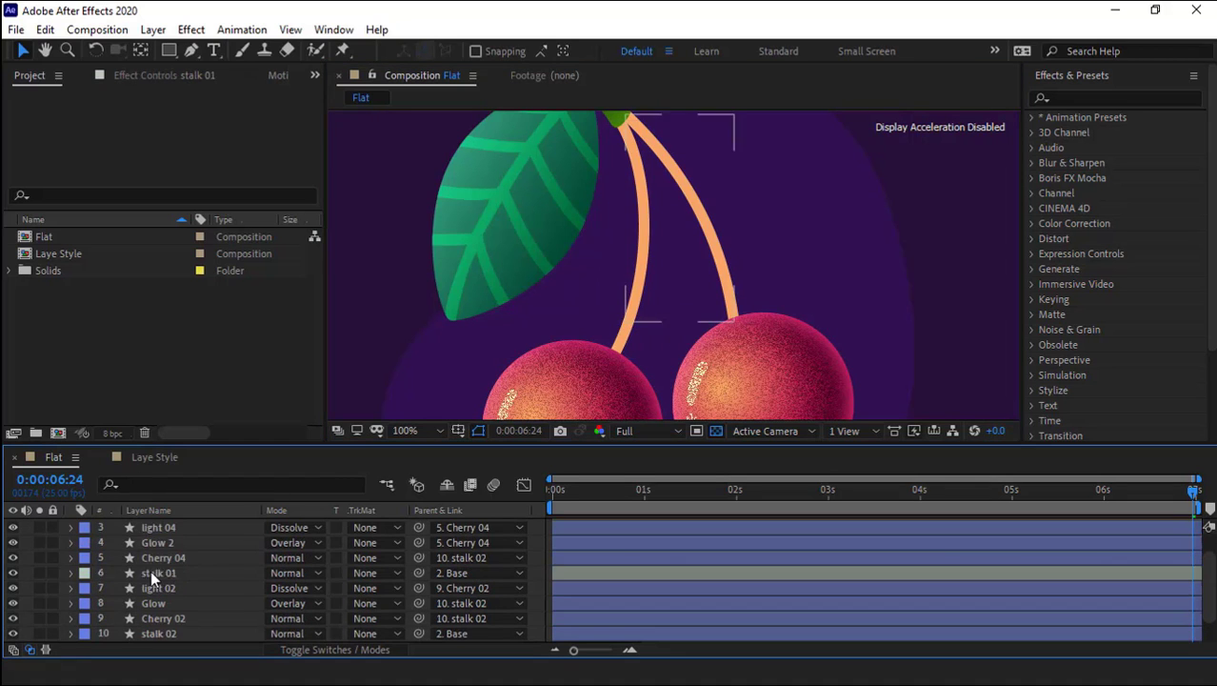
click(150, 573)
right_click(157, 575)
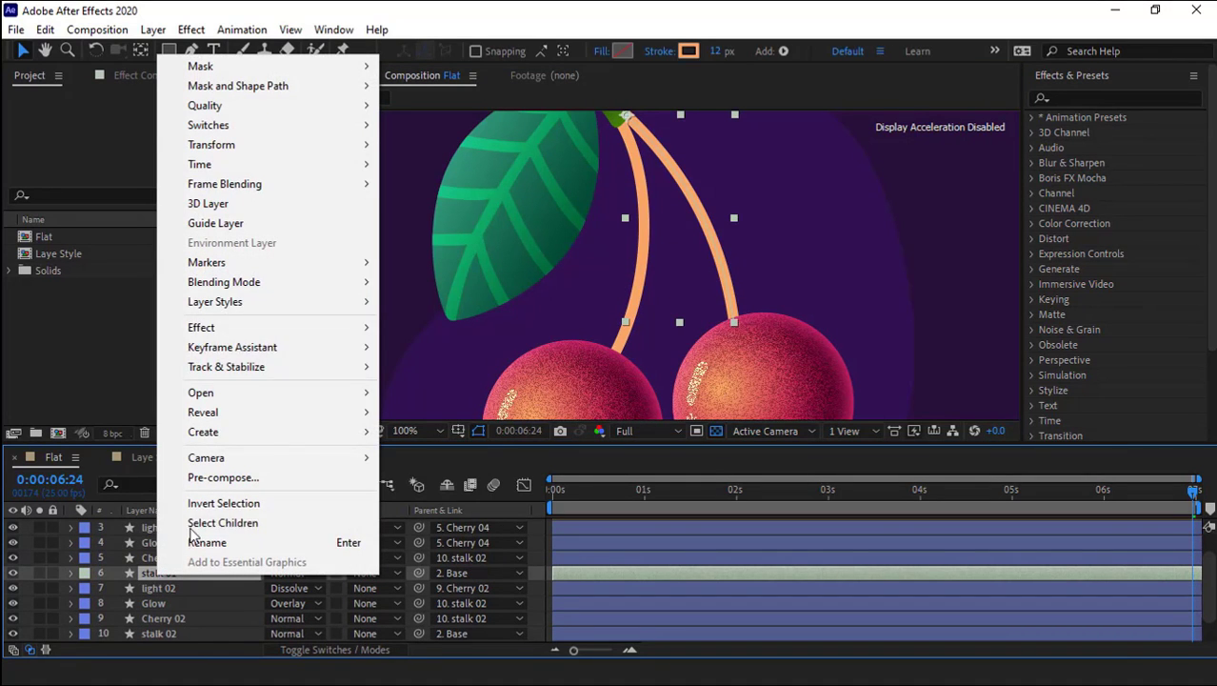
mouse_move(226, 308)
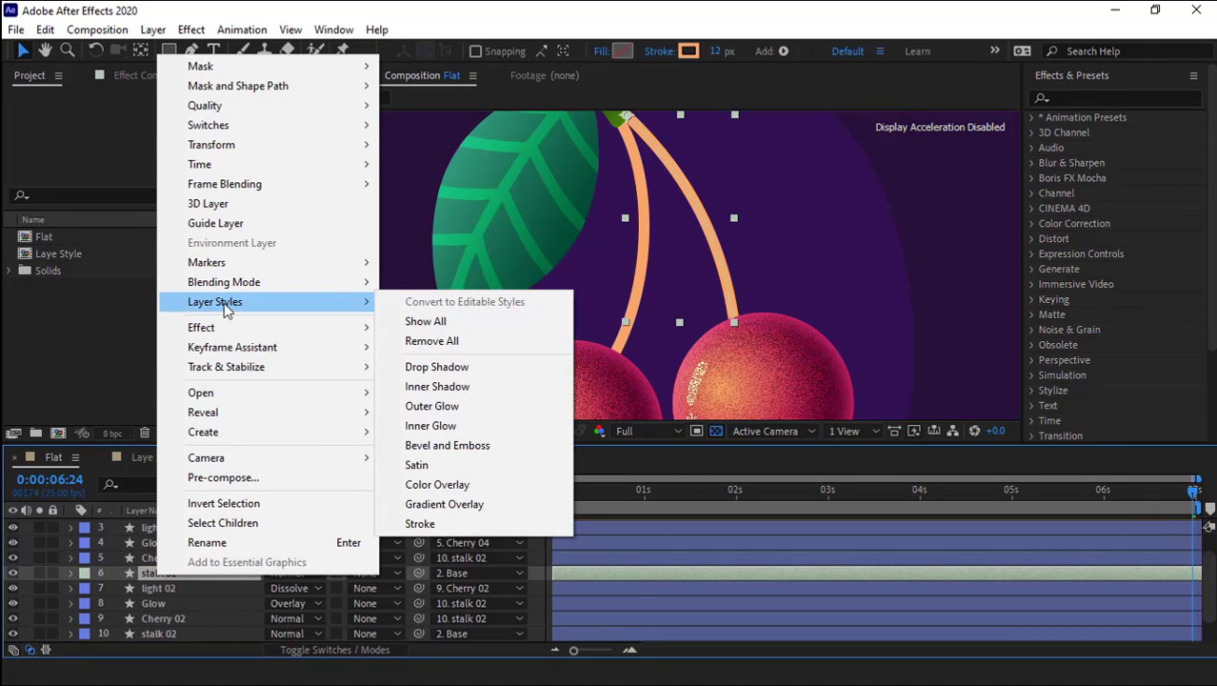
click(457, 385)
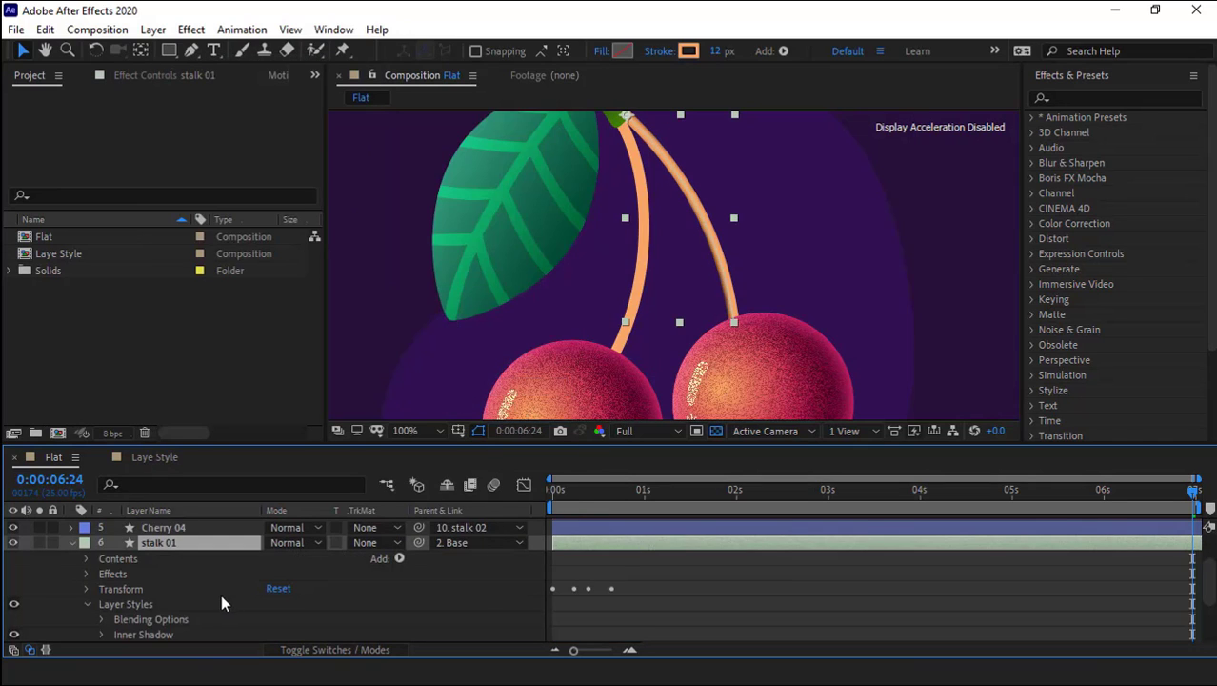
- Set stalk 01's inner shadow to angle 17°, distance 7.3, size 6.5 and noise 16.7%
scroll(221, 595, down, 2)
click(106, 583)
scroll(89, 586, down, 4)
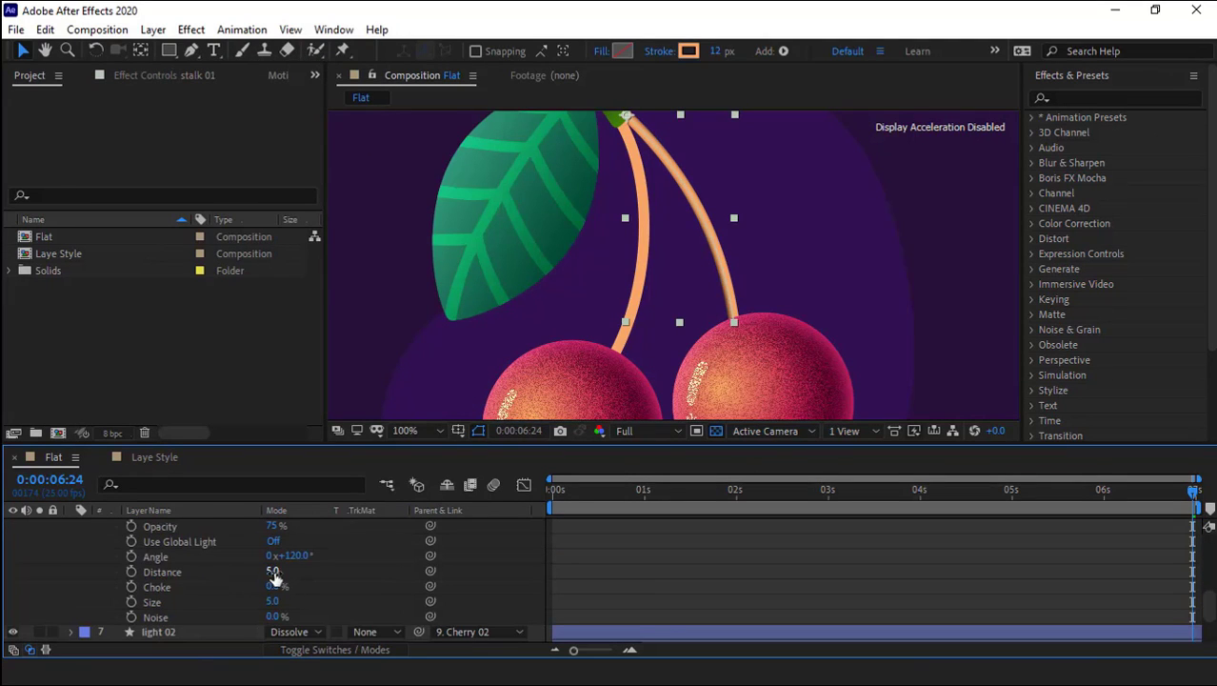
drag(274, 575, 225, 577)
scroll(791, 191, up, 2)
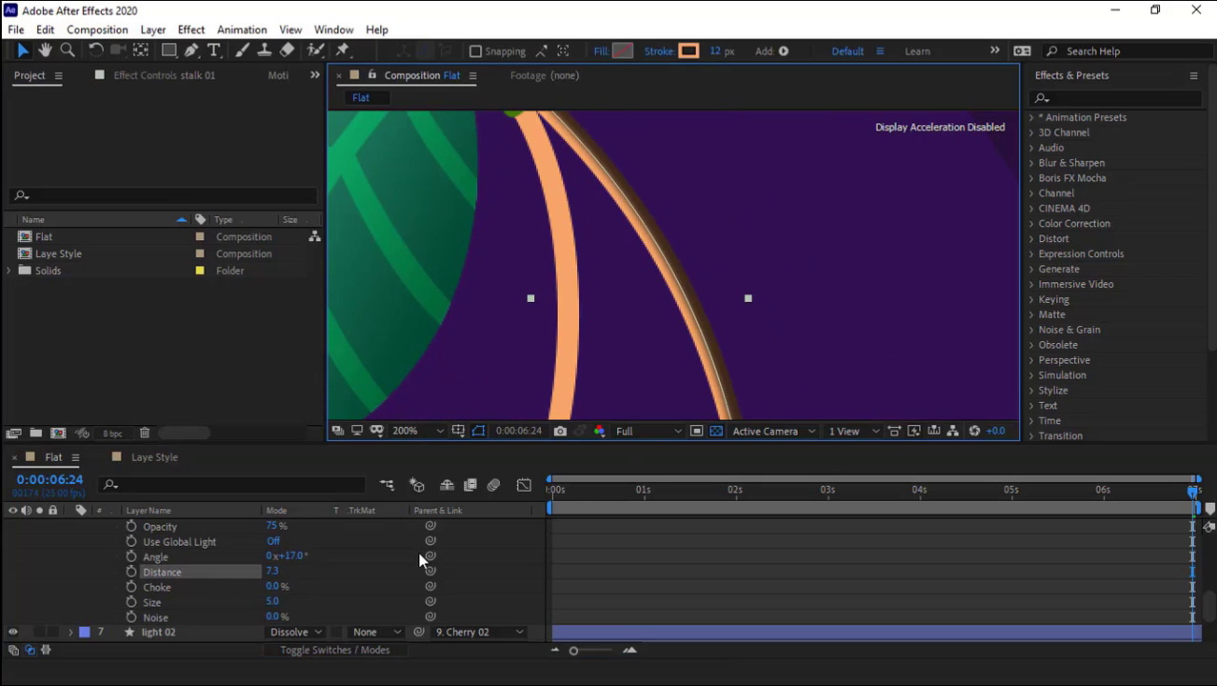
click(478, 432)
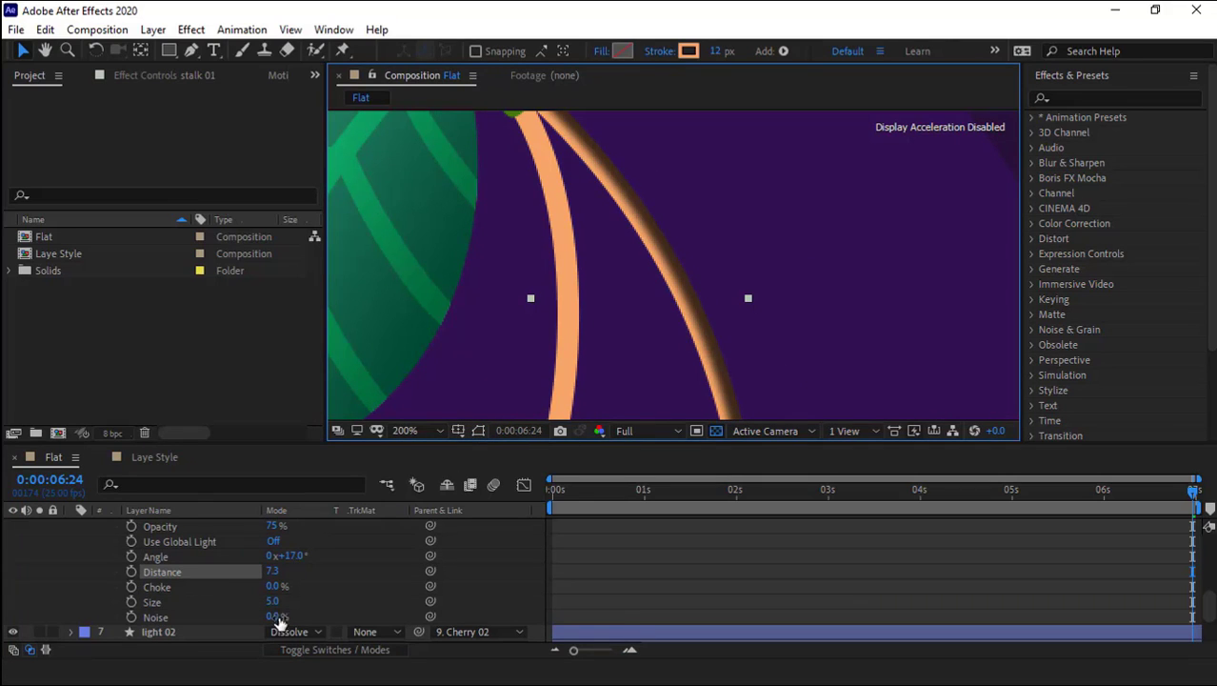
drag(279, 620, 298, 616)
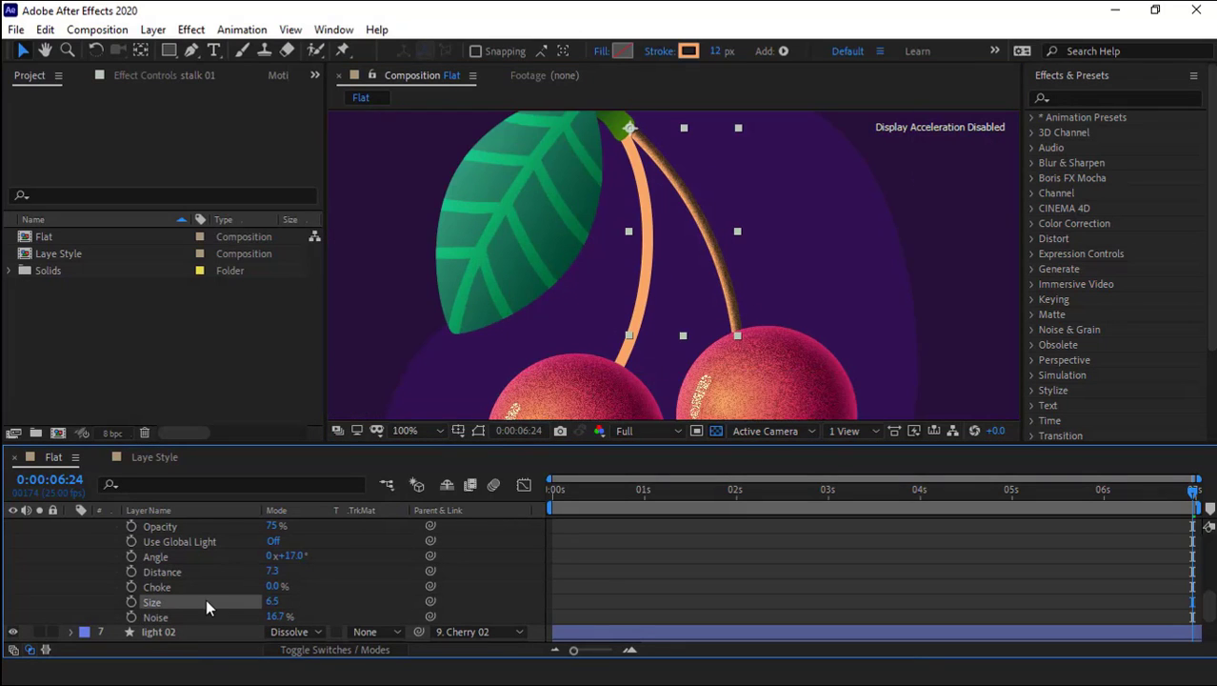
- Copy stalk 01's Layer Styles, including its Inner Shadow
scroll(189, 602, up, 3)
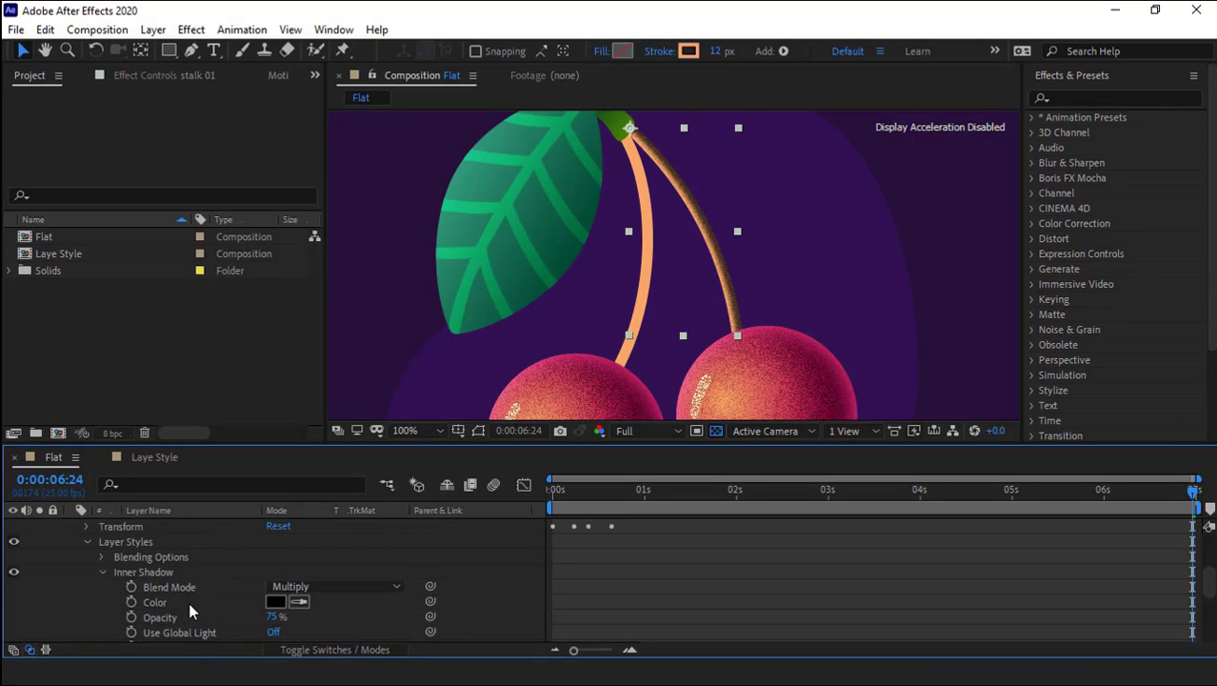
click(144, 572)
click(134, 543)
key(ctrl+c)
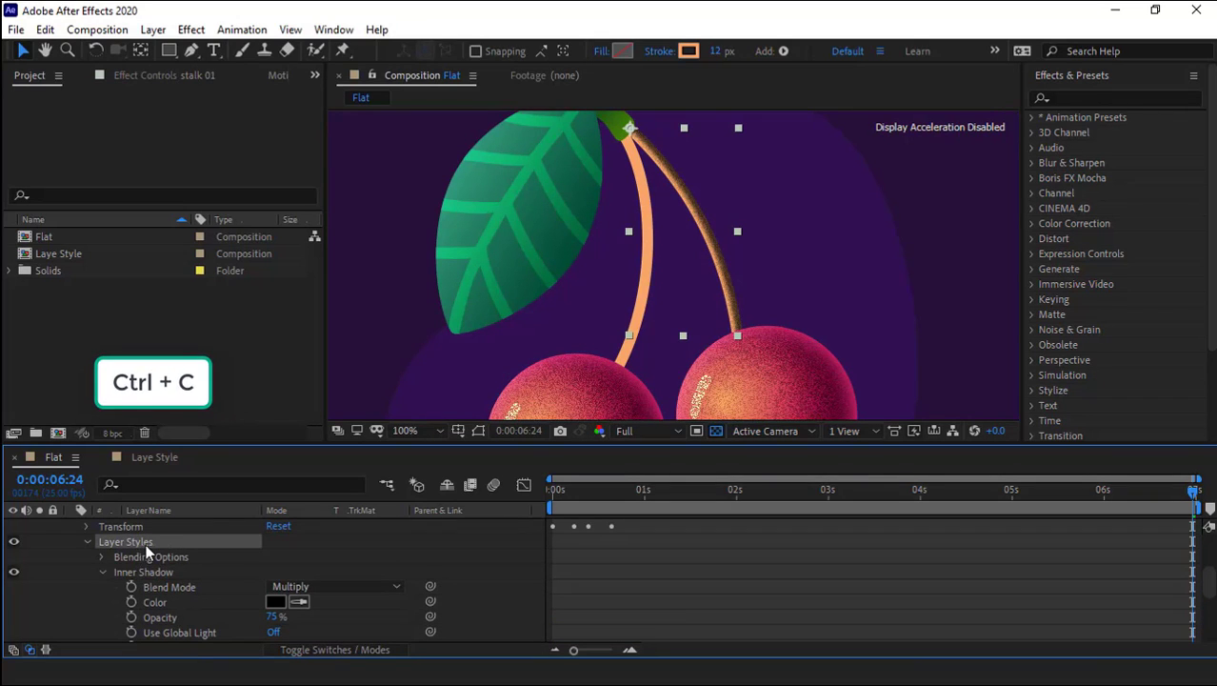
key(u)
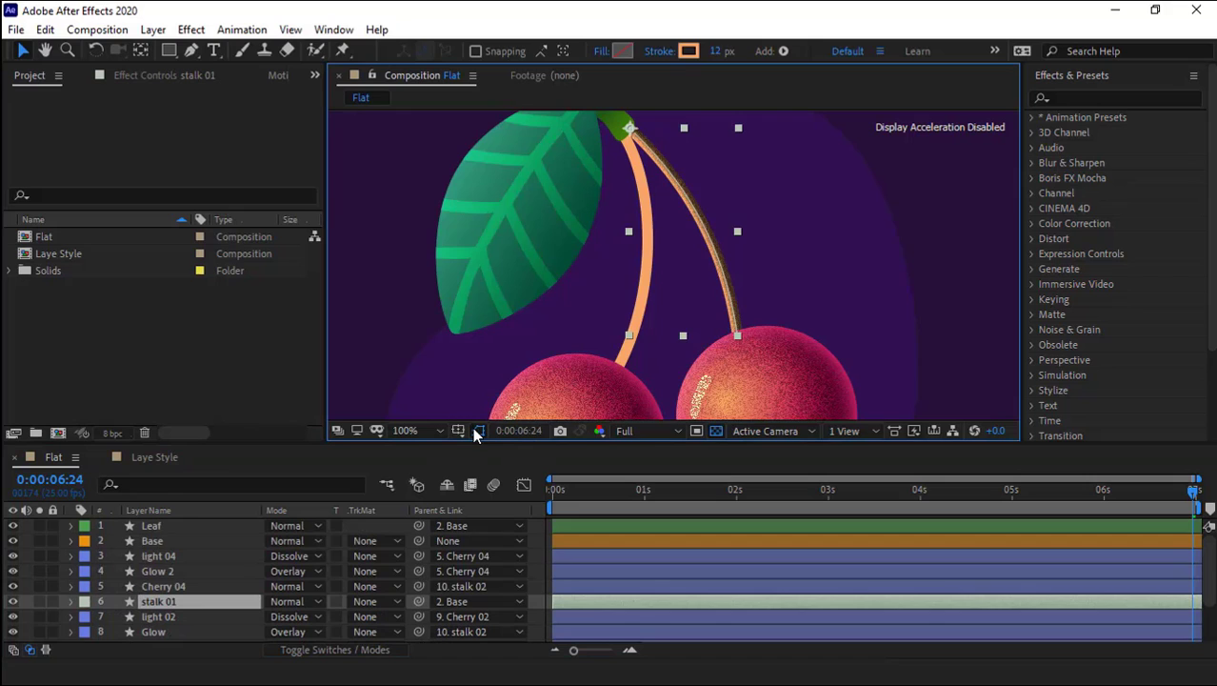
- Paste the copied inner shadow style onto the left stalk, stalk 02
click(637, 351)
scroll(218, 572, down, 2)
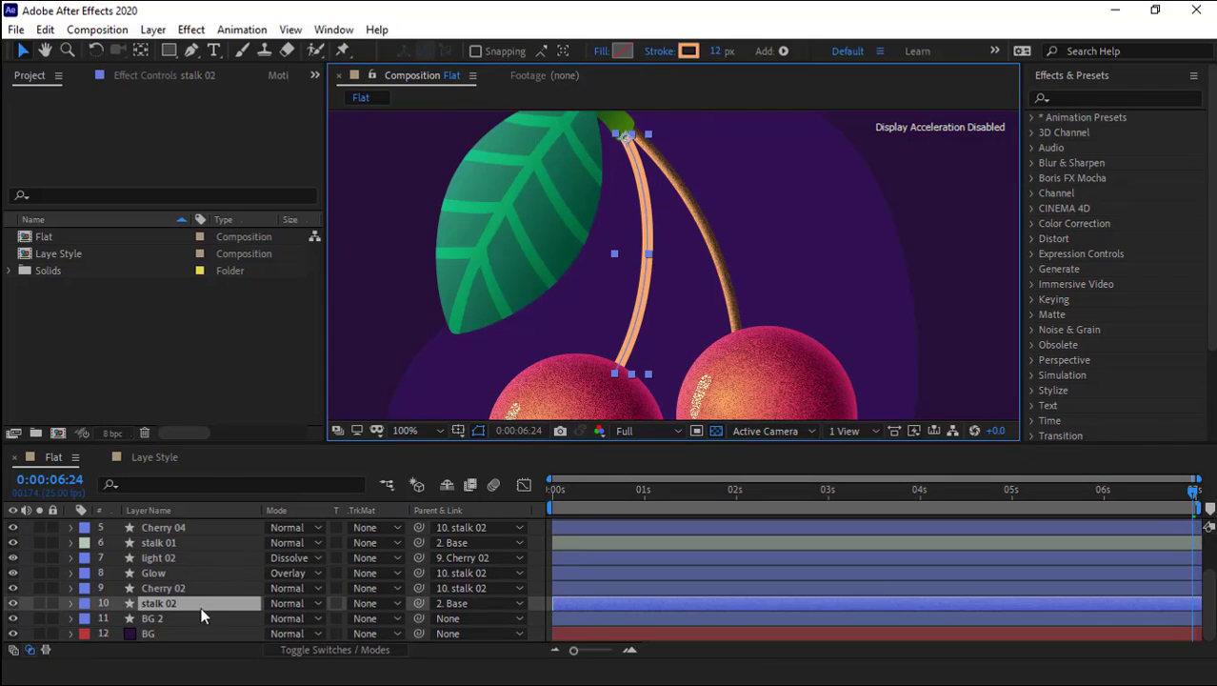
click(174, 608)
key(ctrl+v)
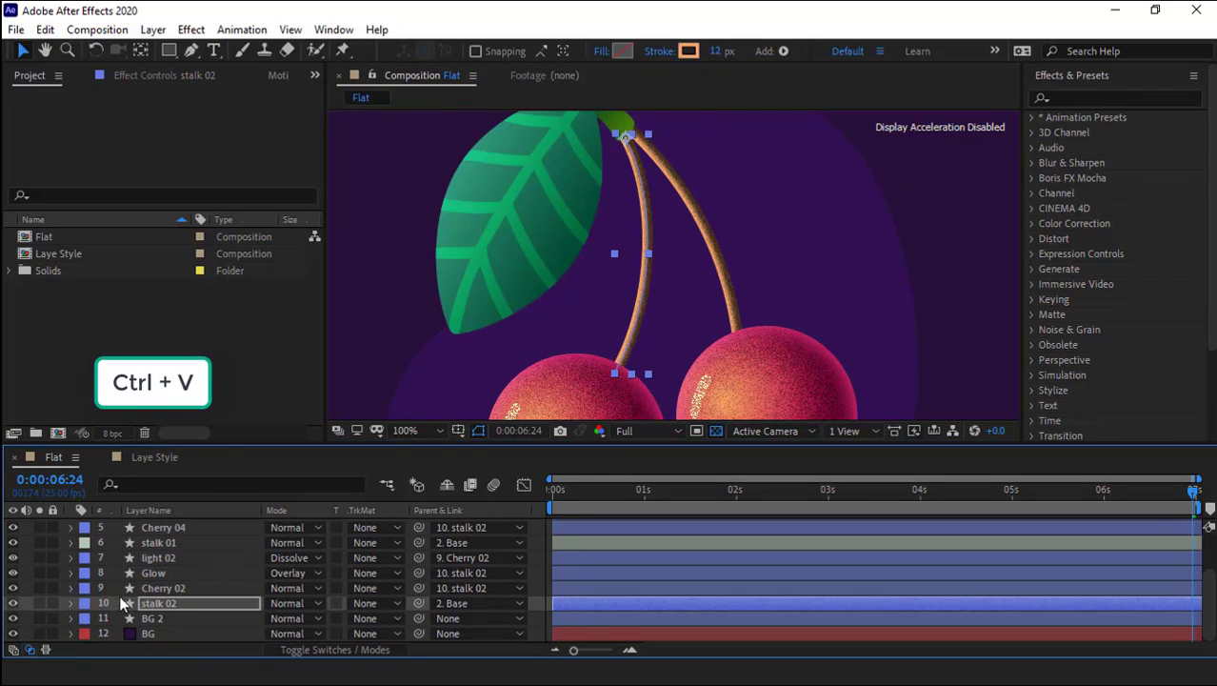
click(599, 377)
- Paste the same inner shadow style onto the green Base stem cap
key(h)
drag(611, 191, 653, 335)
scroll(650, 261, up, 2)
key(v)
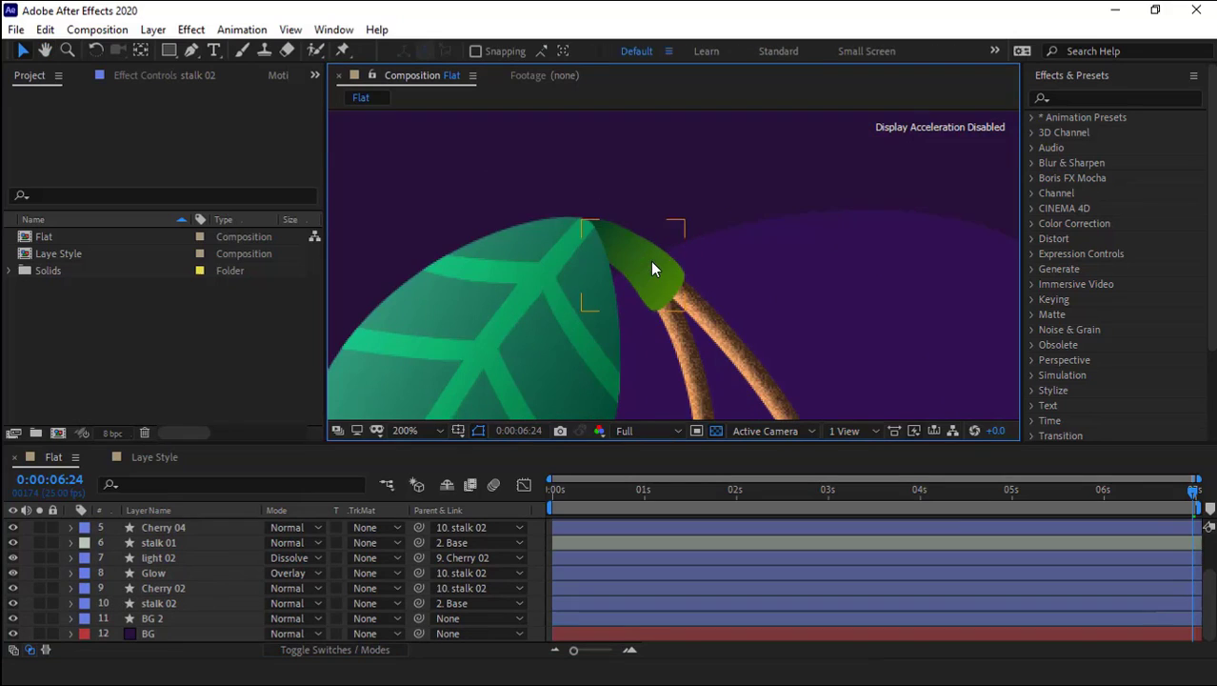
click(642, 262)
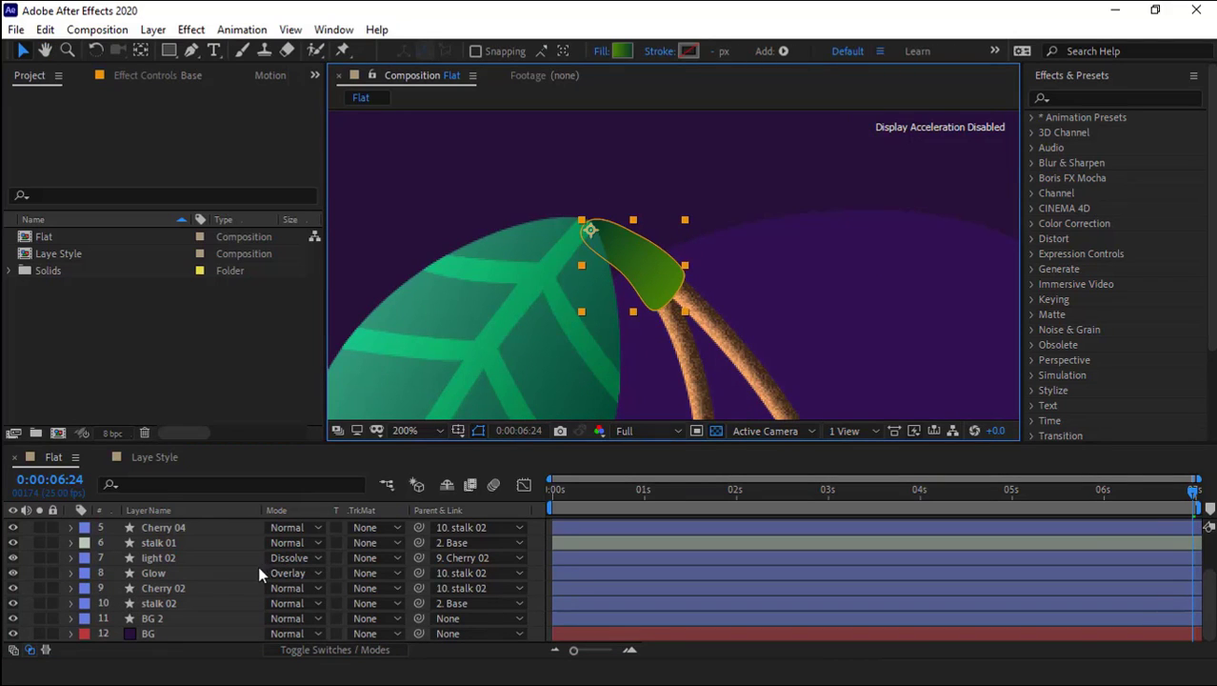
scroll(199, 583, up, 2)
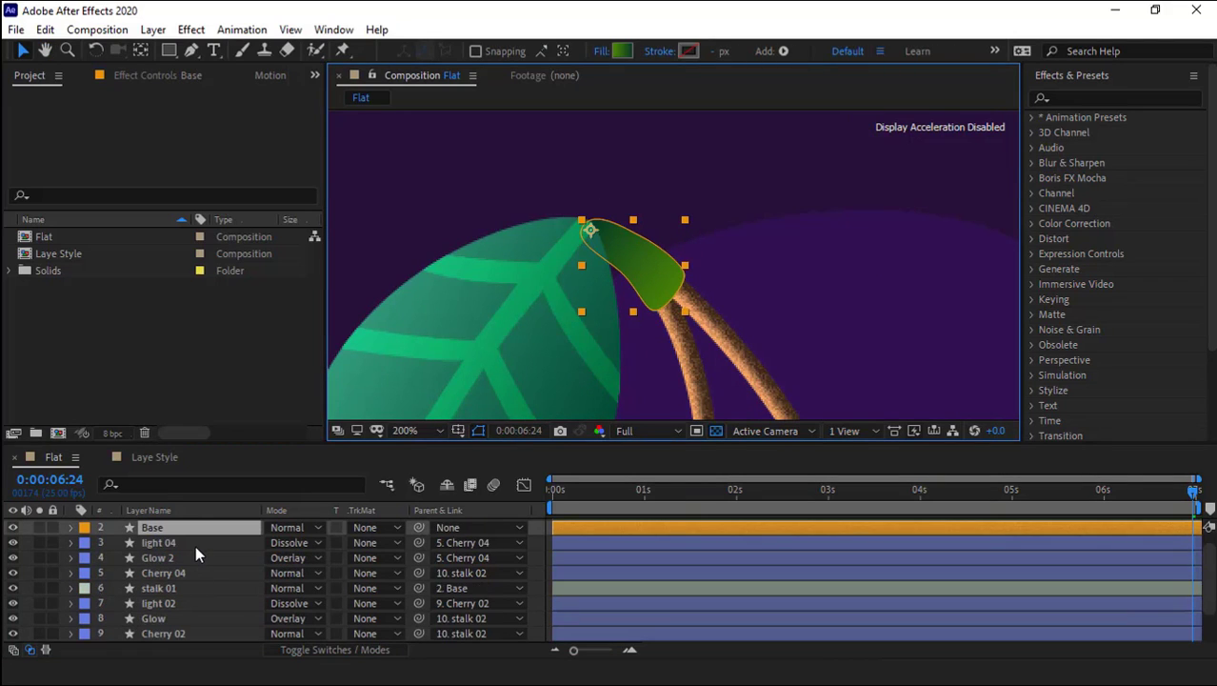
key(ctrl+v)
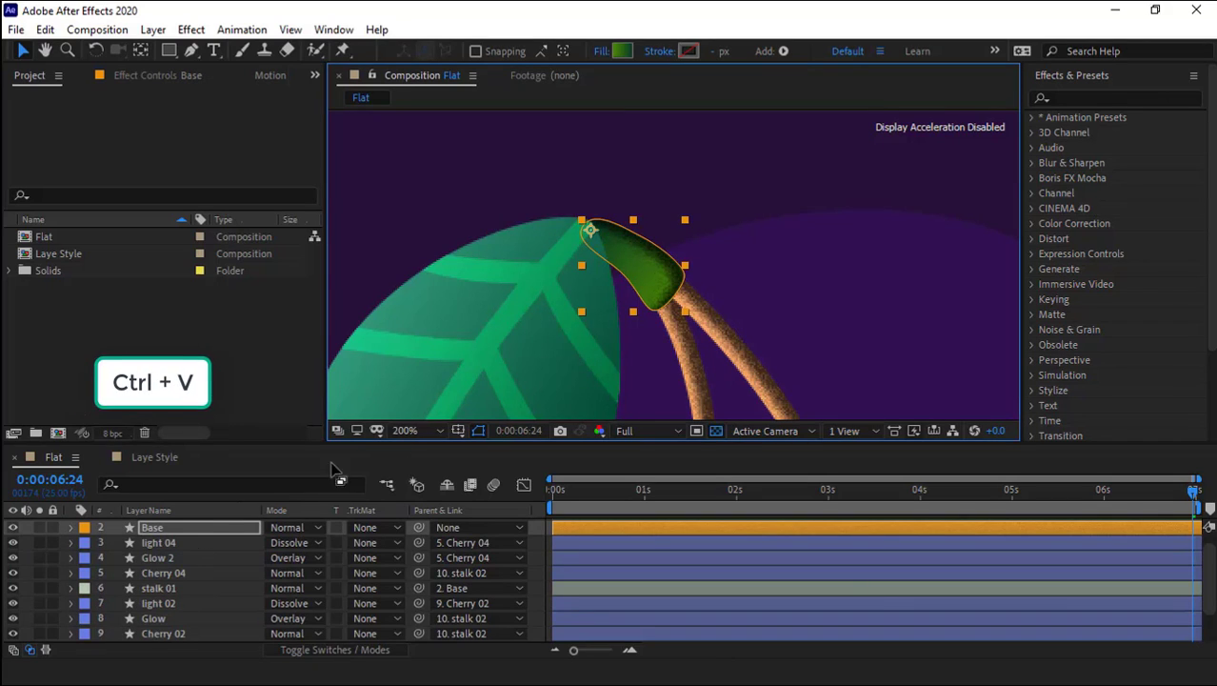
- Expand the Base layer's Layer Styles to show its Inner Shadow settings
click(150, 529)
click(71, 527)
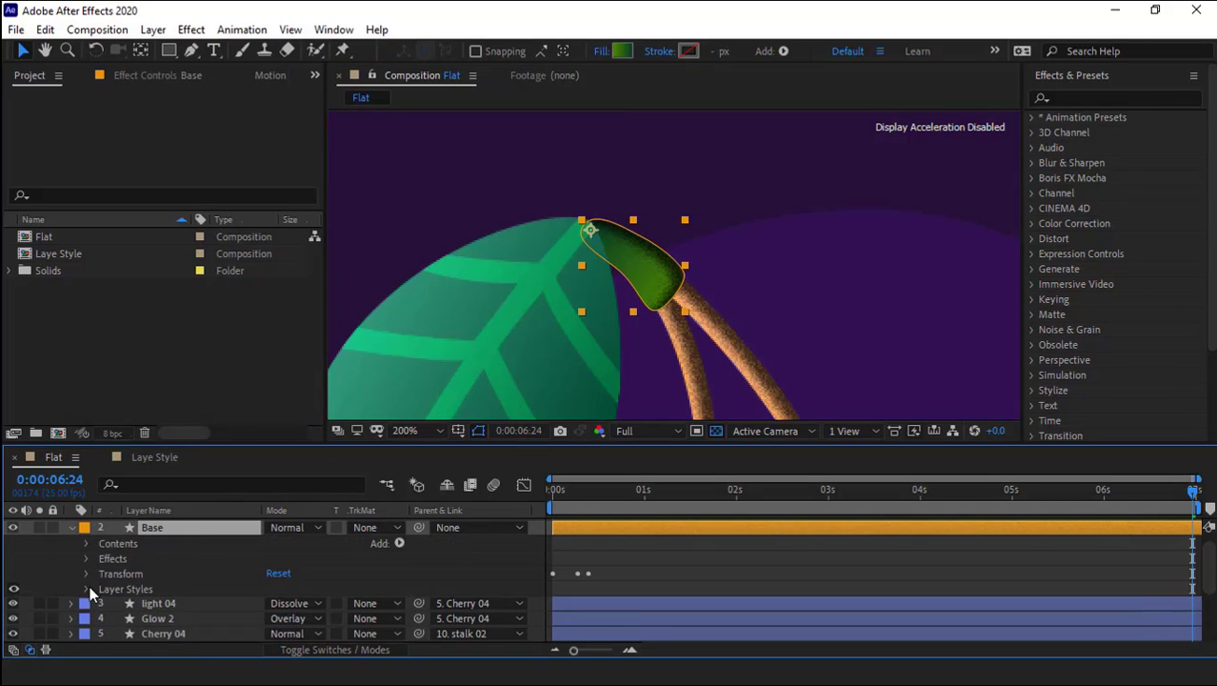
click(87, 589)
scroll(95, 572, down, 1)
click(95, 574)
scroll(143, 581, down, 3)
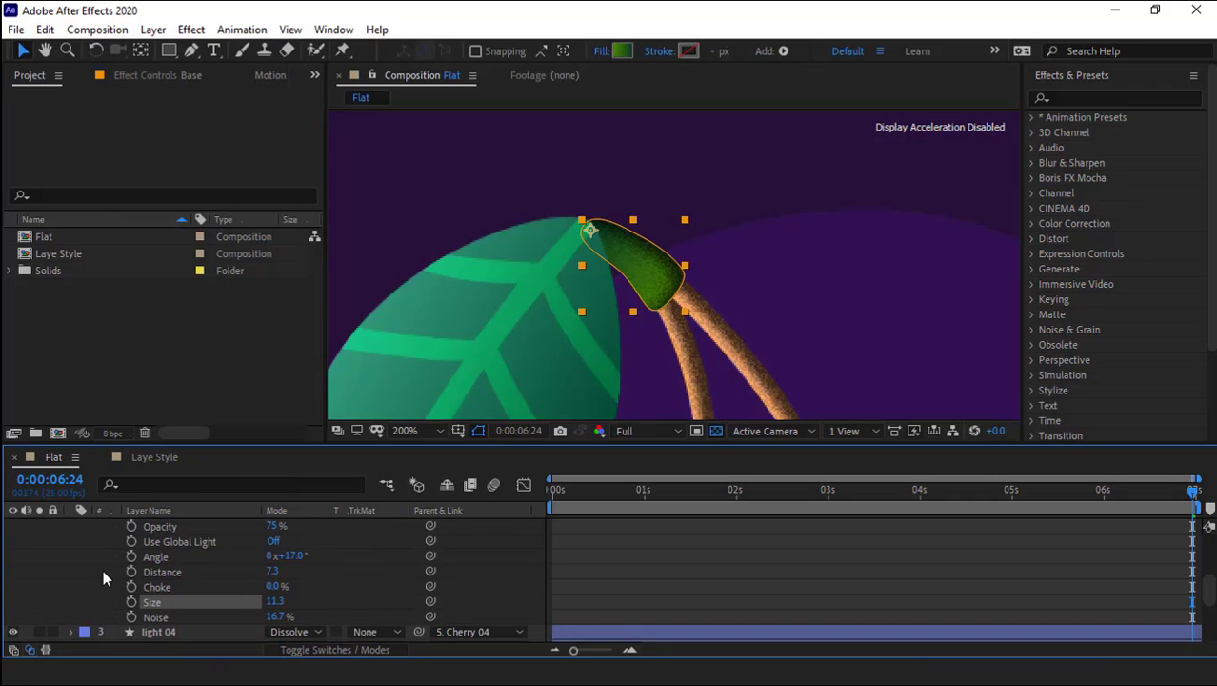
- Paste the inner shadow style onto the Leaf layer and reveal its Inner Shadow settings
scroll(712, 326, down, 2)
click(600, 271)
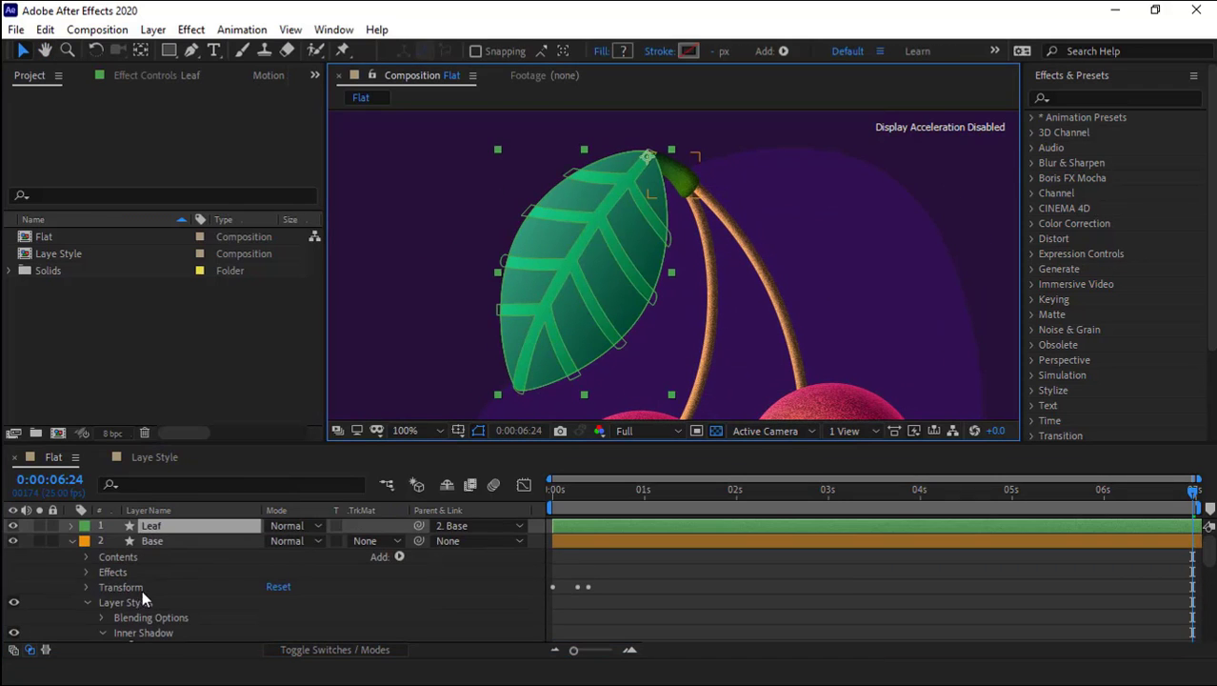
click(72, 541)
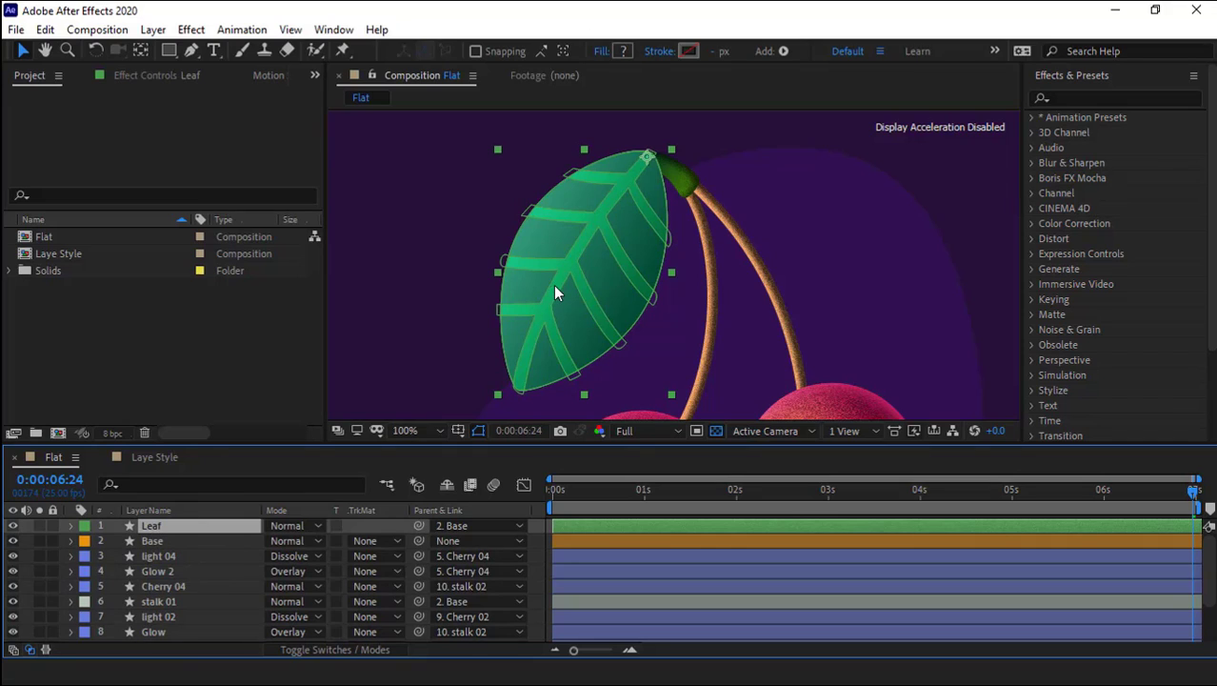
key(ctrl+v)
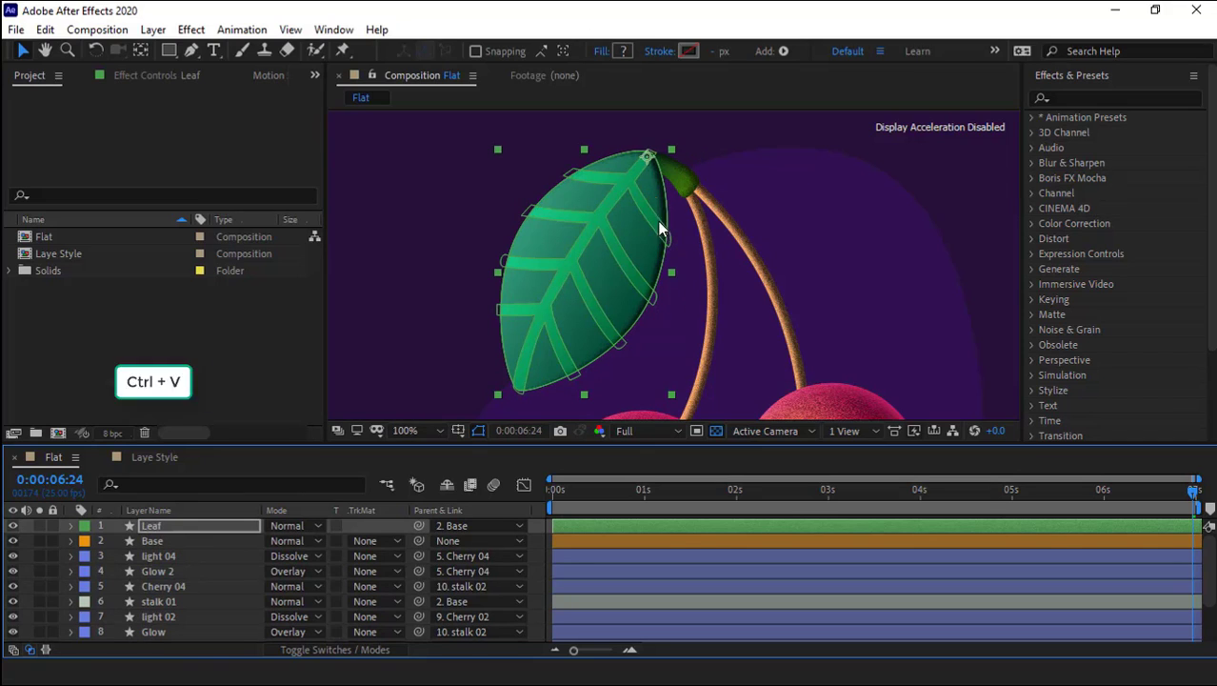
click(71, 526)
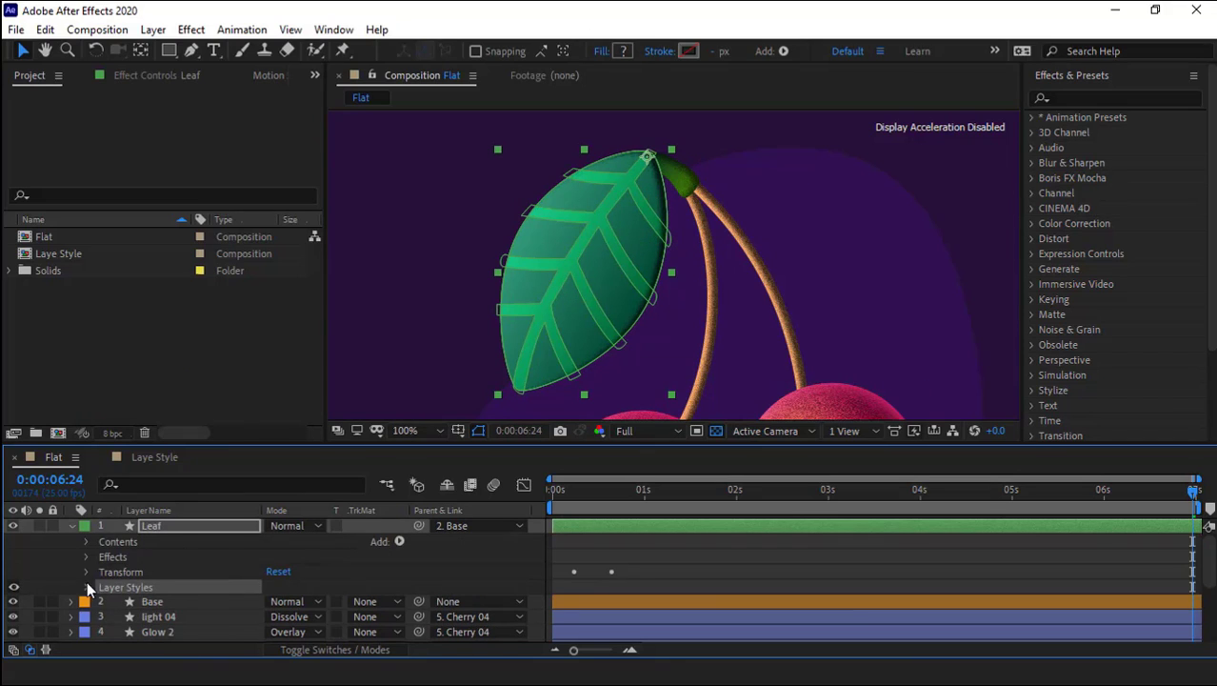
click(86, 588)
click(102, 618)
scroll(105, 618, down, 2)
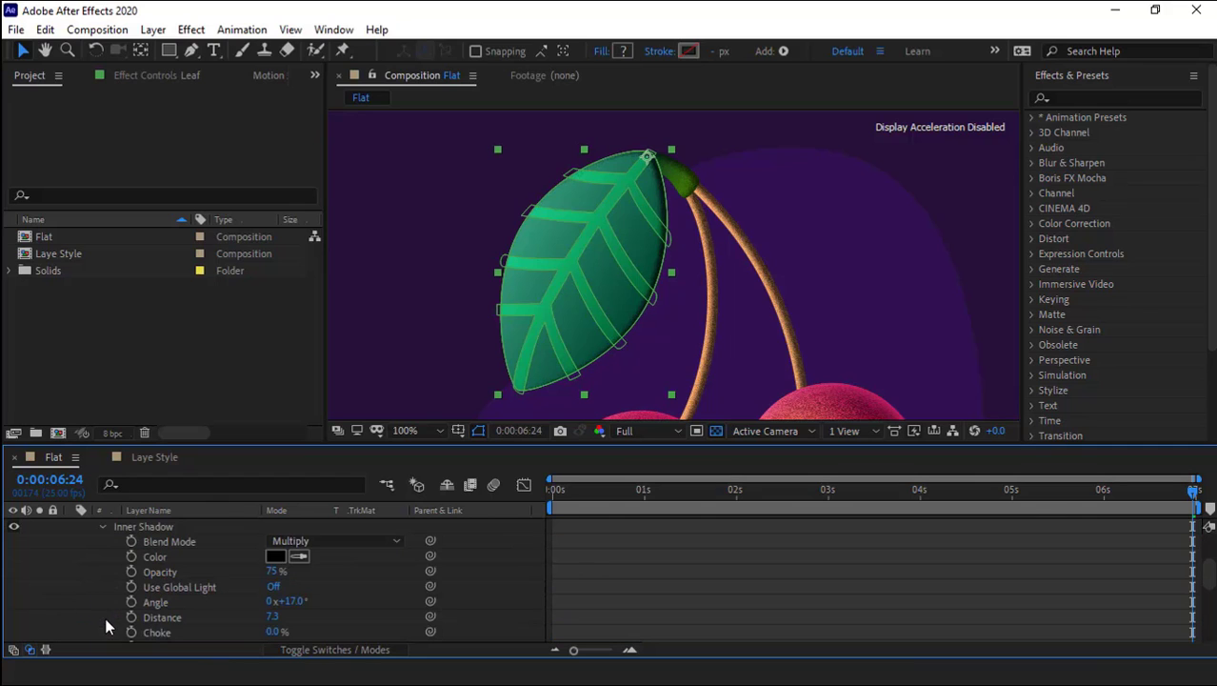
scroll(96, 597, down, 1)
scroll(256, 576, up, 1)
drag(312, 443, 314, 406)
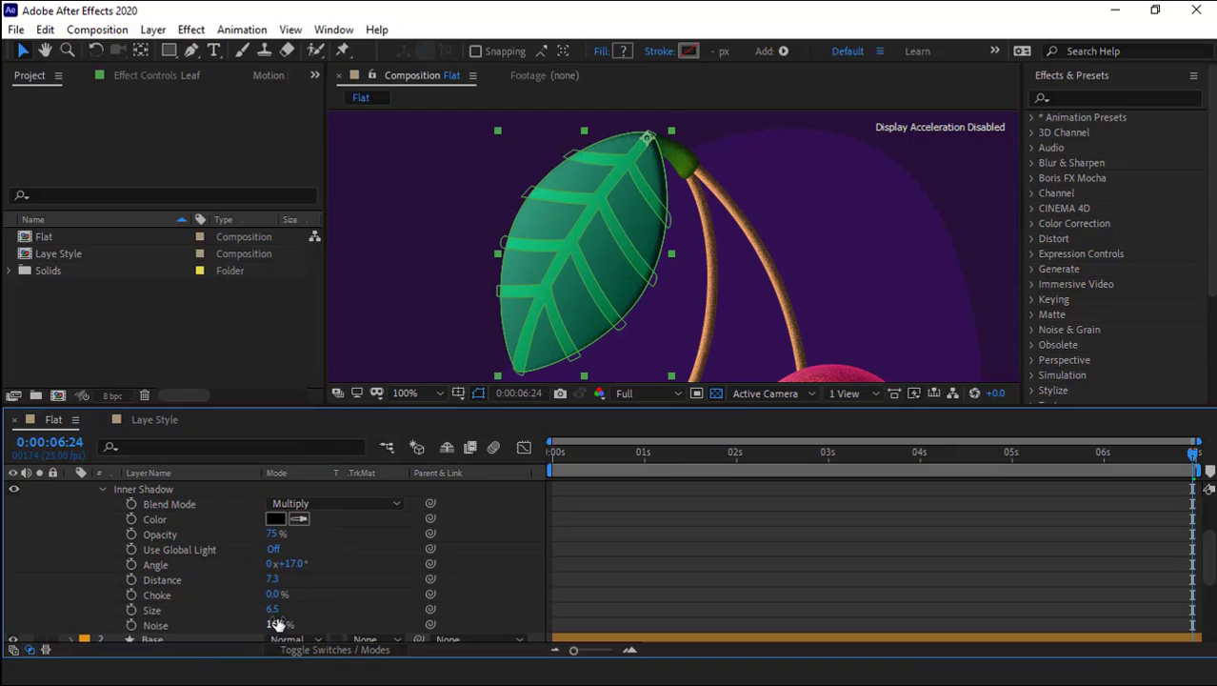
- Tune the leaf's inner shadow to angle -28°, distance 30.9, size 74.5, opacity 62%, noise 29%
drag(273, 610, 446, 564)
drag(268, 566, 192, 581)
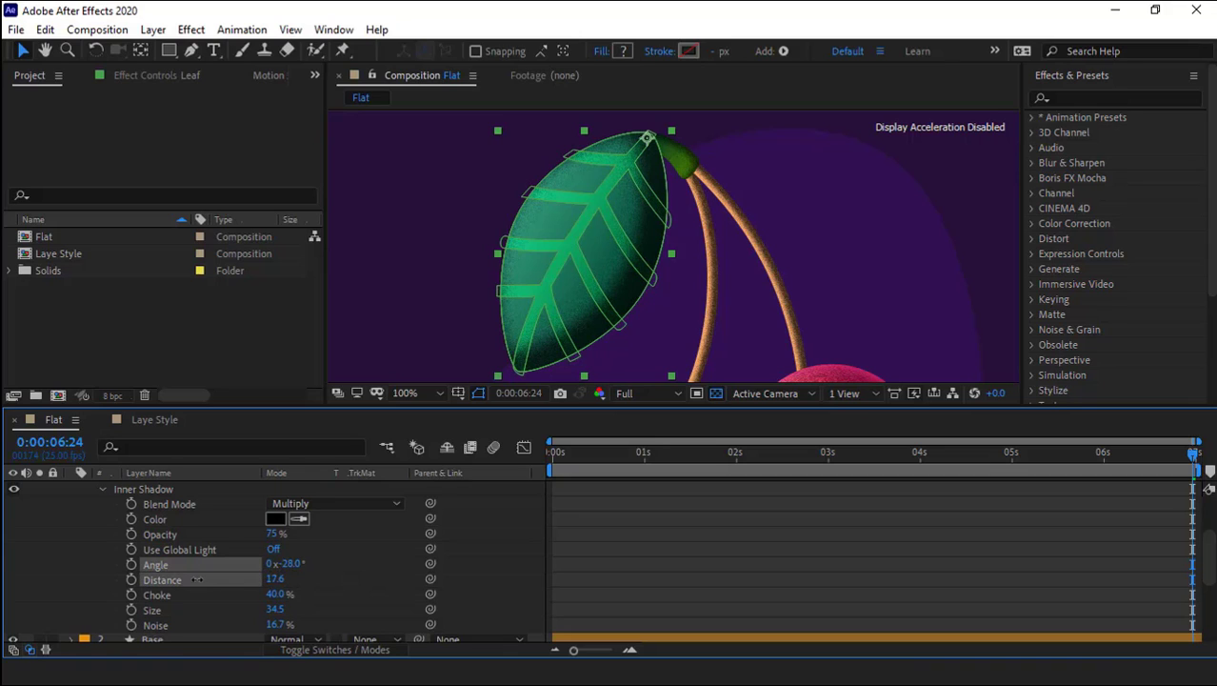
drag(285, 608, 495, 608)
drag(273, 534, 160, 550)
drag(278, 625, 330, 624)
click(321, 515)
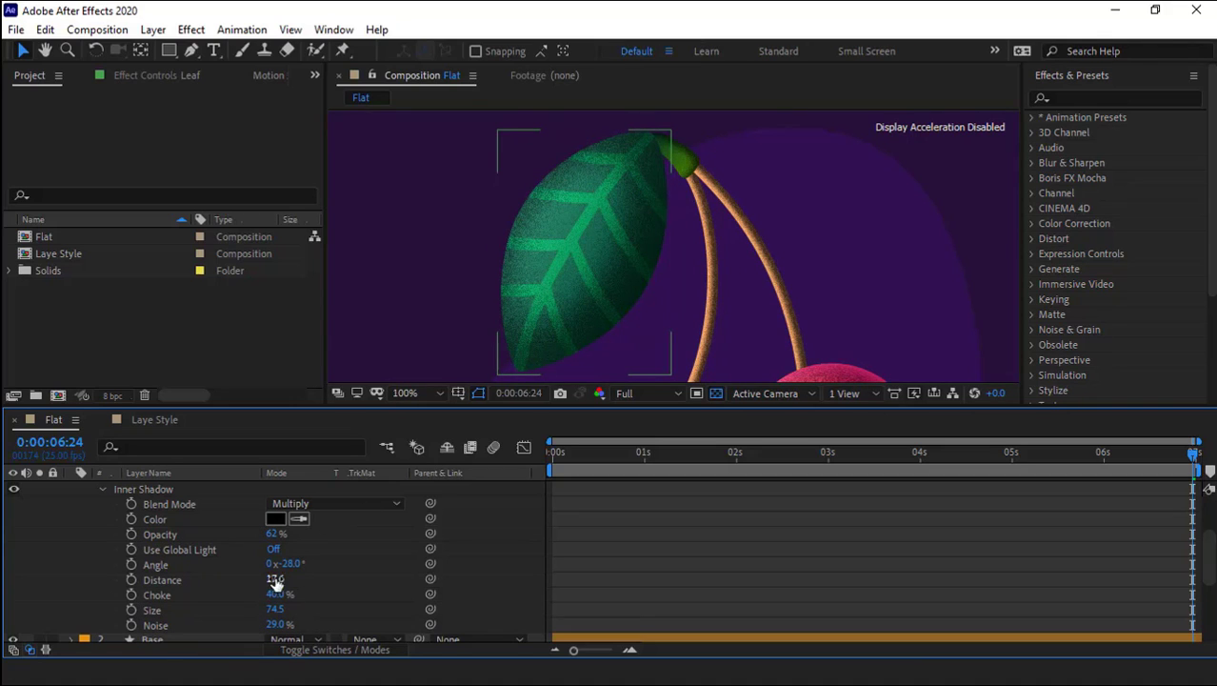
drag(274, 581, 378, 578)
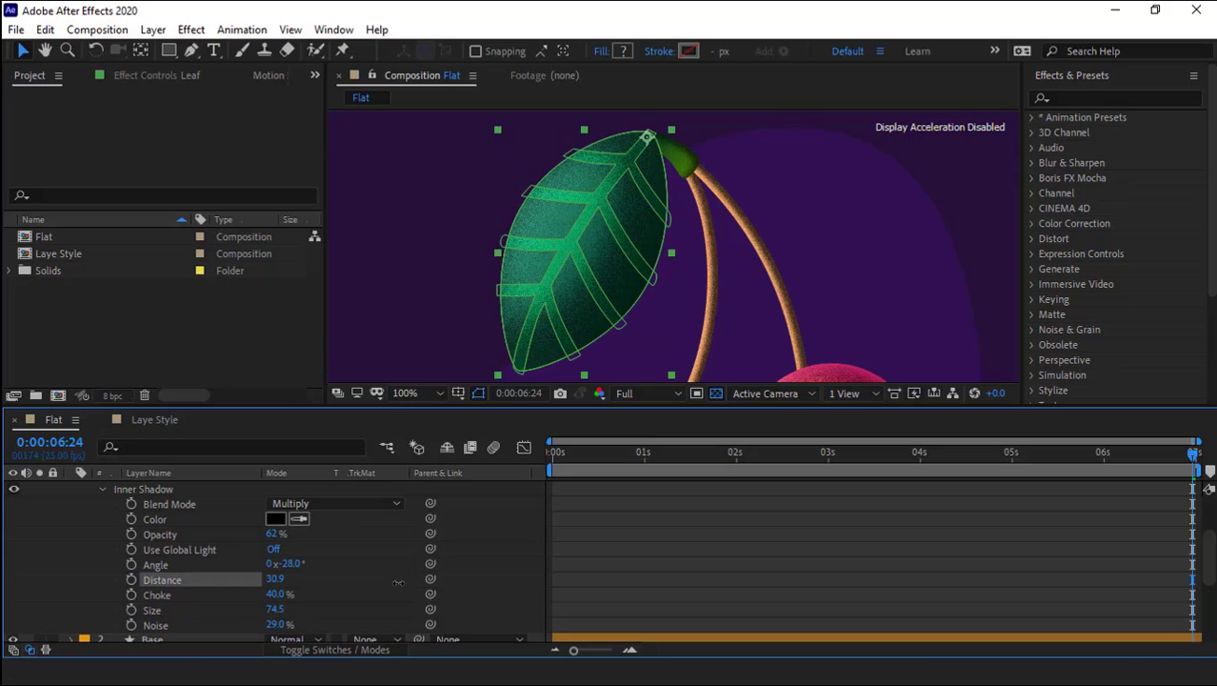
click(326, 482)
click(102, 488)
scroll(91, 529, up, 1)
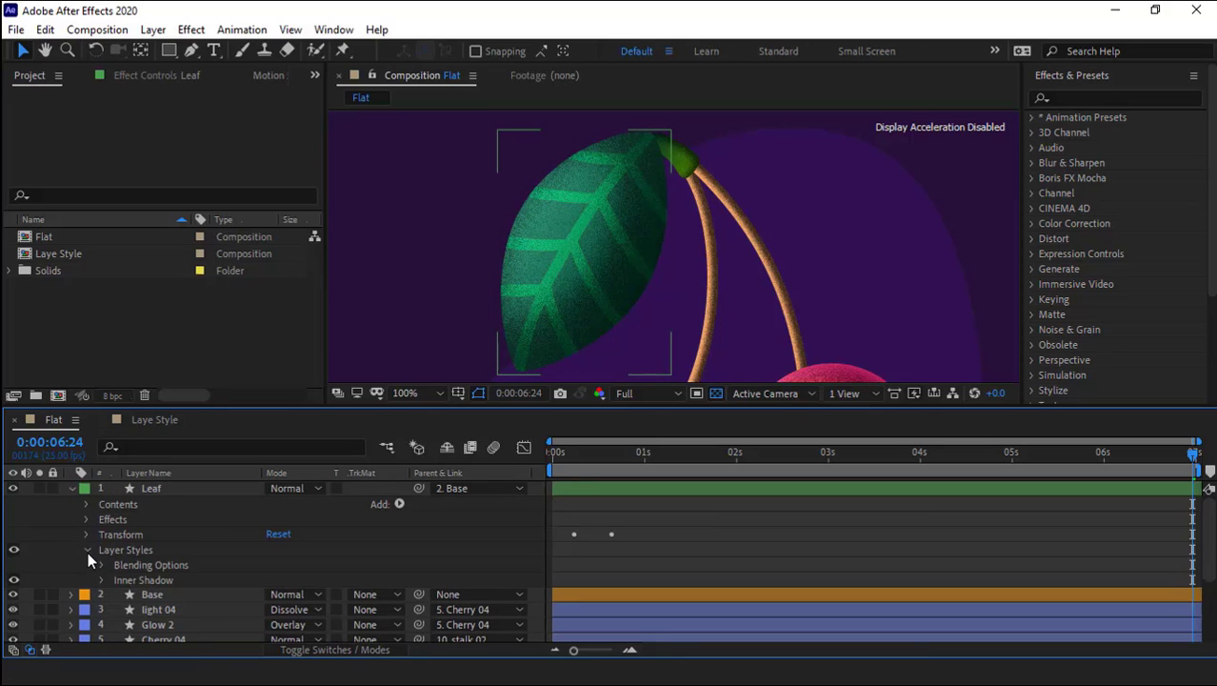
click(88, 551)
- Add a Bevel and Emboss layer style to the purple blob layer BG 2
scroll(846, 269, down, 2)
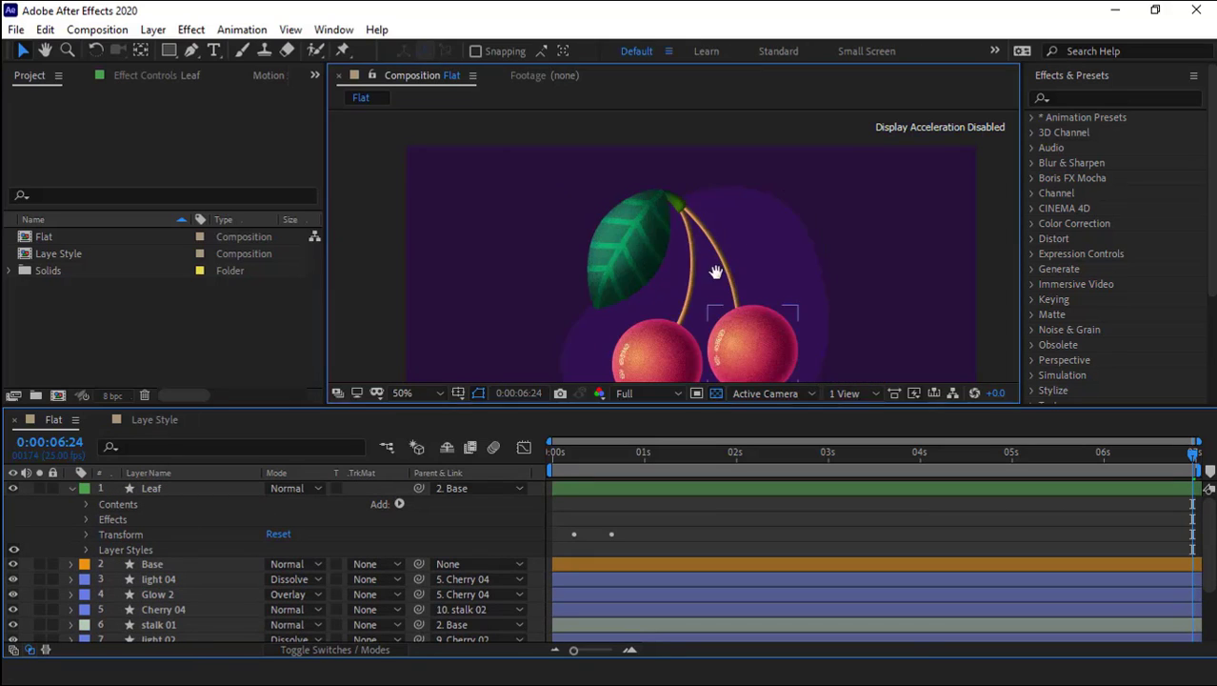
click(775, 183)
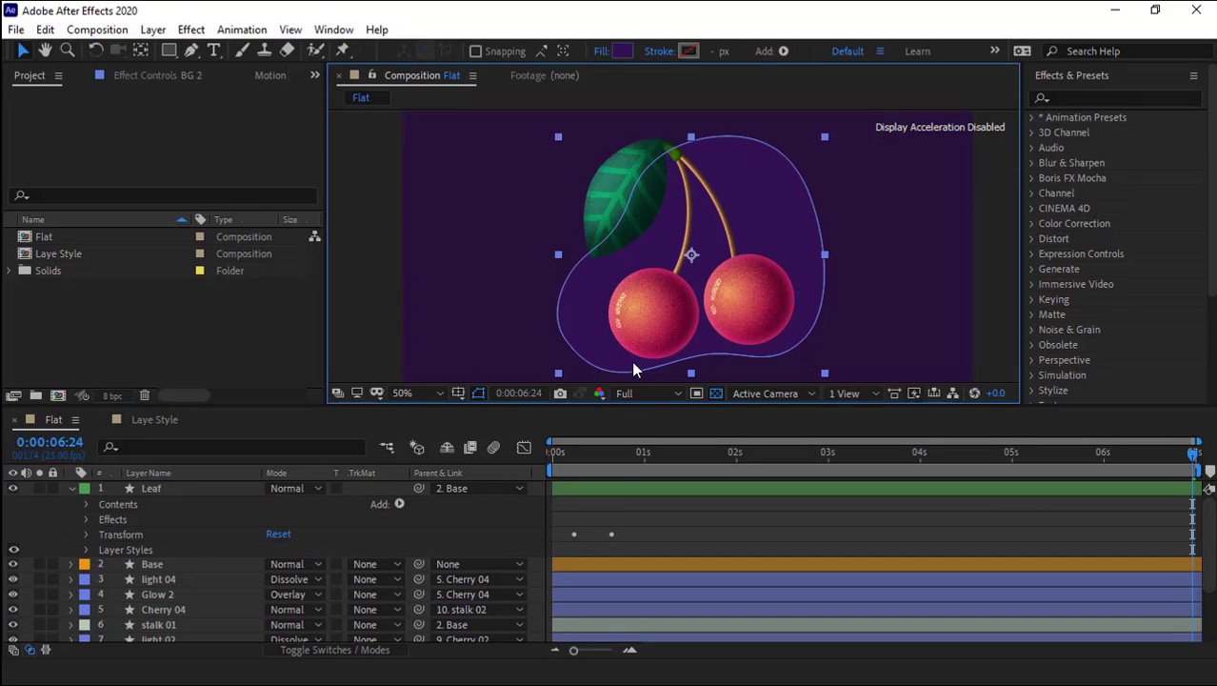
click(71, 487)
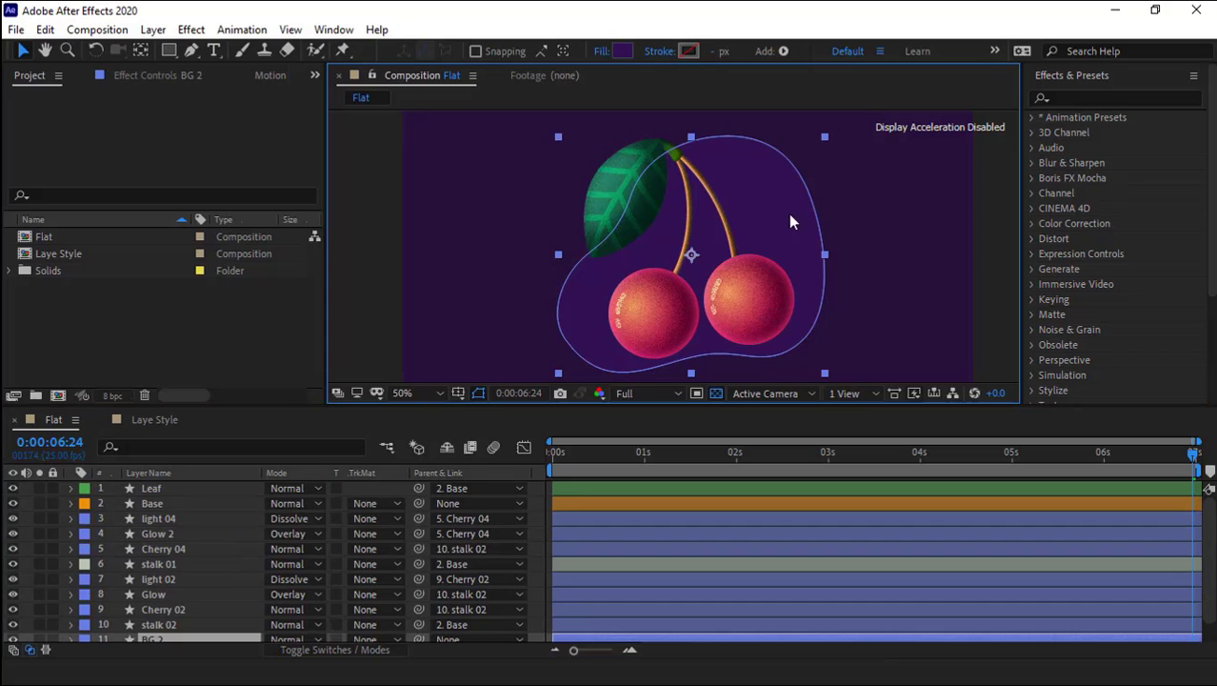
scroll(252, 534, down, 3)
right_click(156, 587)
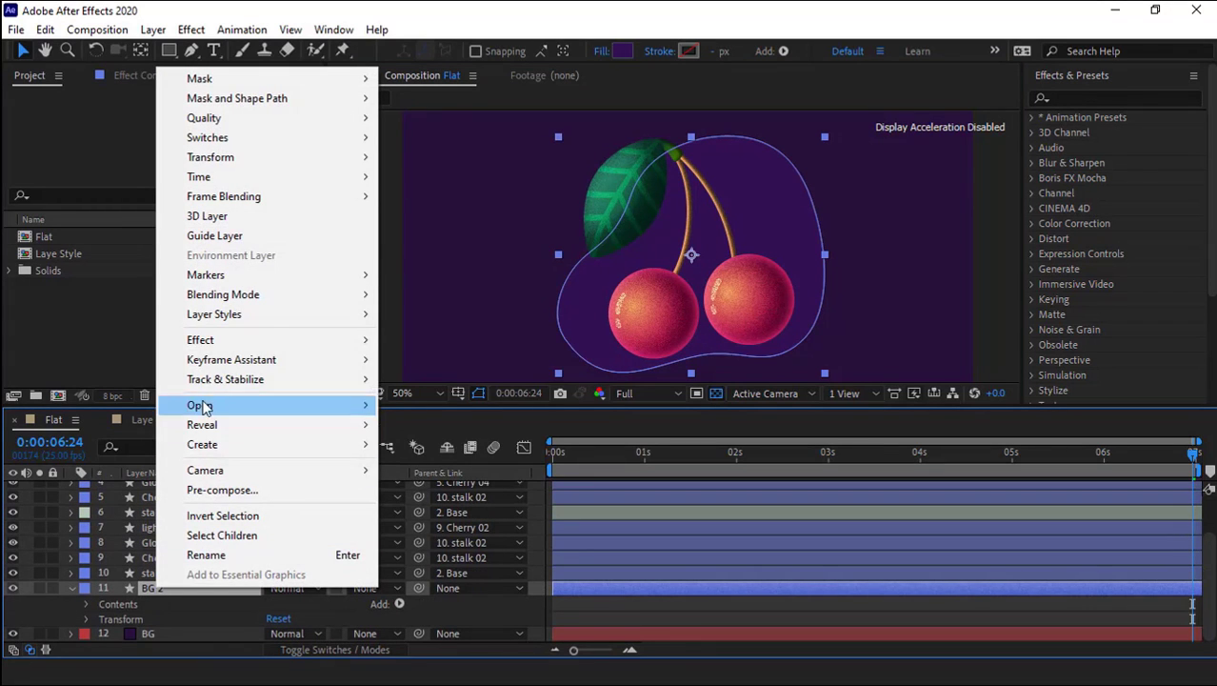
mouse_move(221, 324)
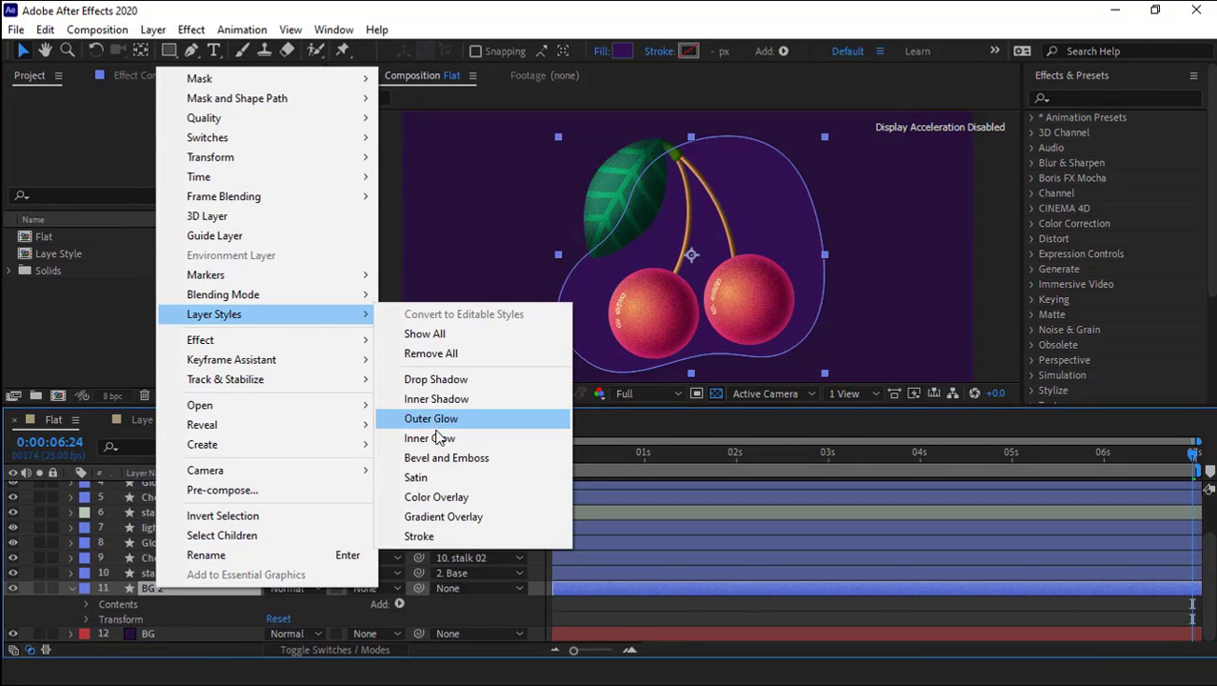
click(421, 459)
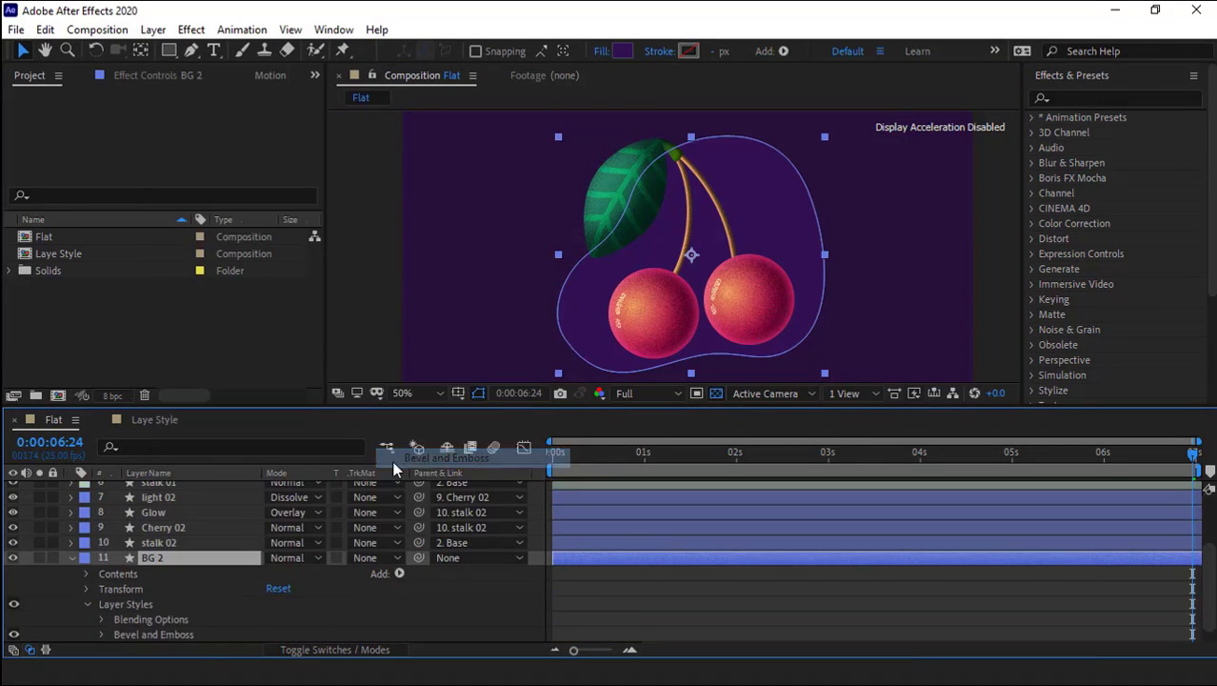
- Set the BG 2 bevel size to 230
click(100, 634)
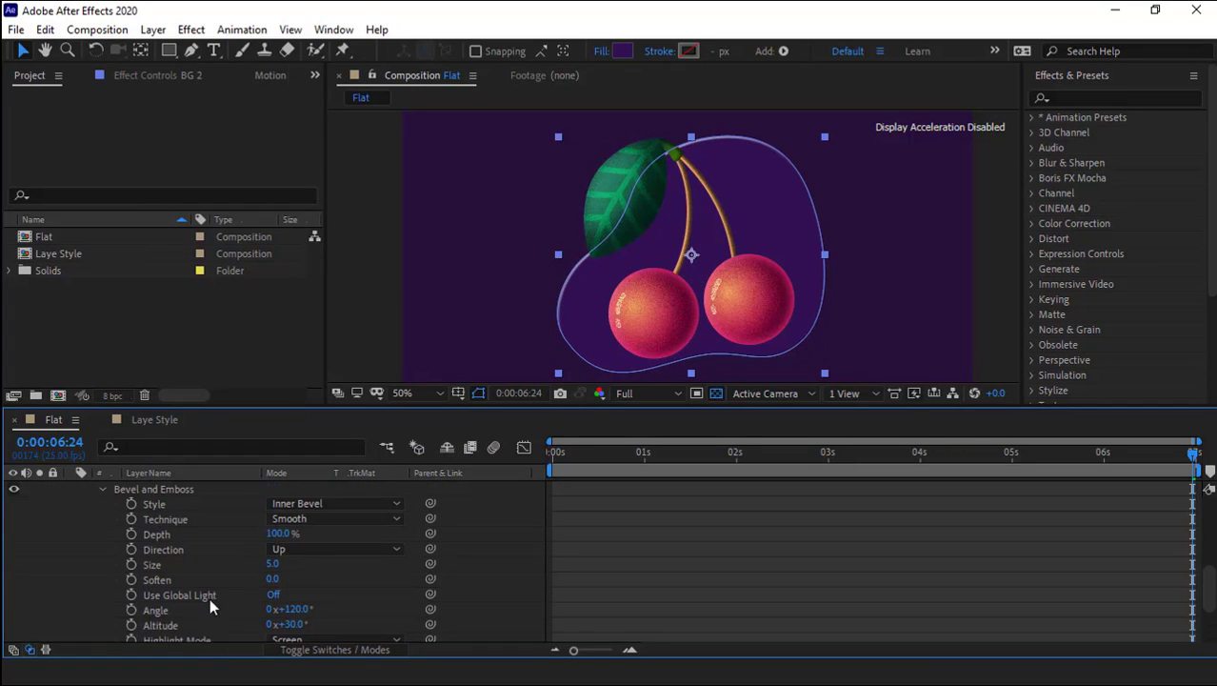
drag(272, 563, 489, 586)
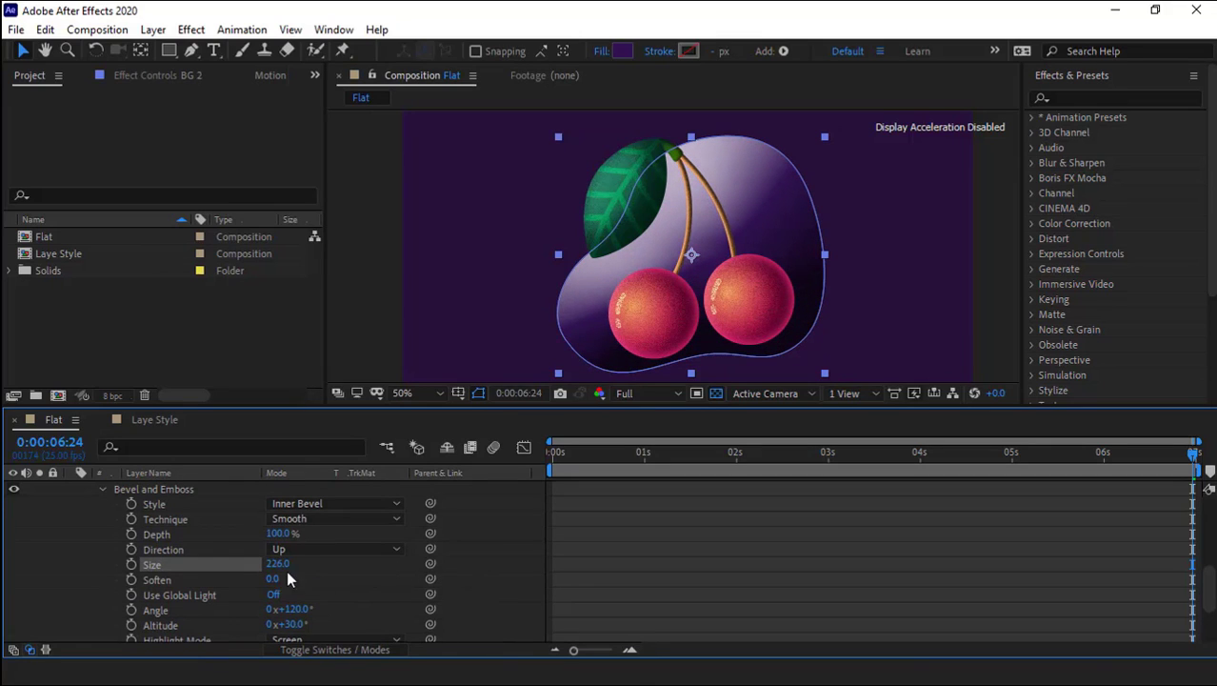
text(30)
key(Return)
scroll(346, 577, down, 3)
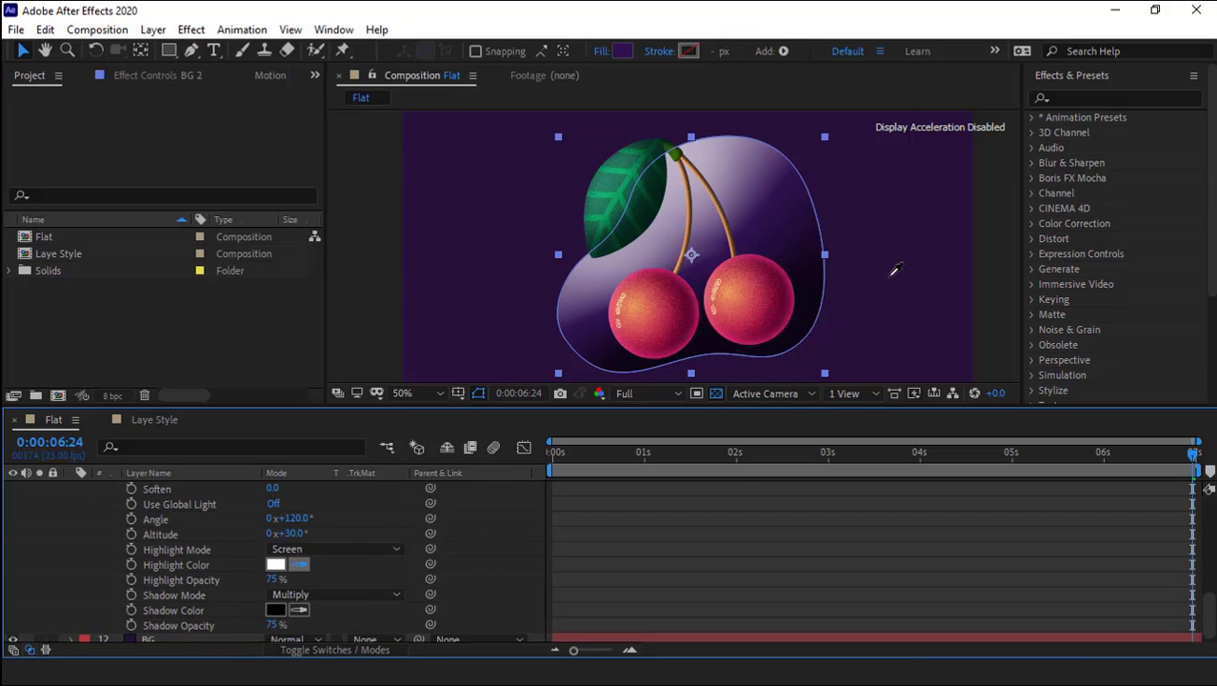
- Give BG 2's bevel a brighter purple highlight colour
click(719, 194)
click(275, 565)
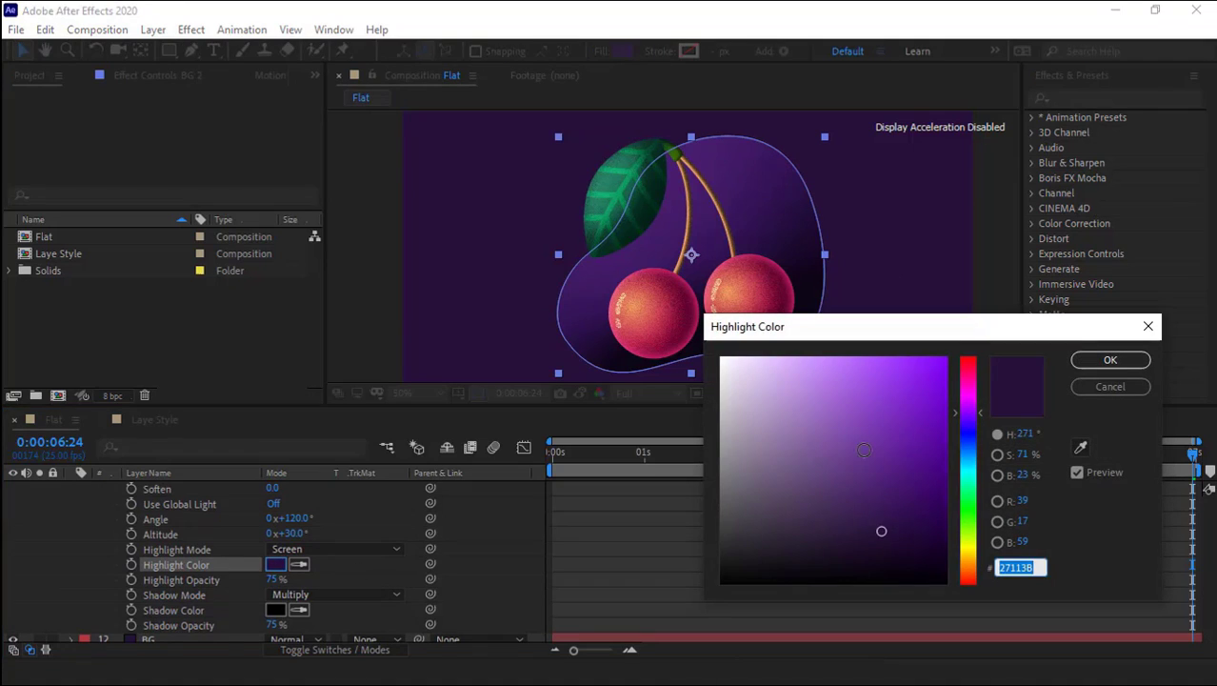
click(916, 415)
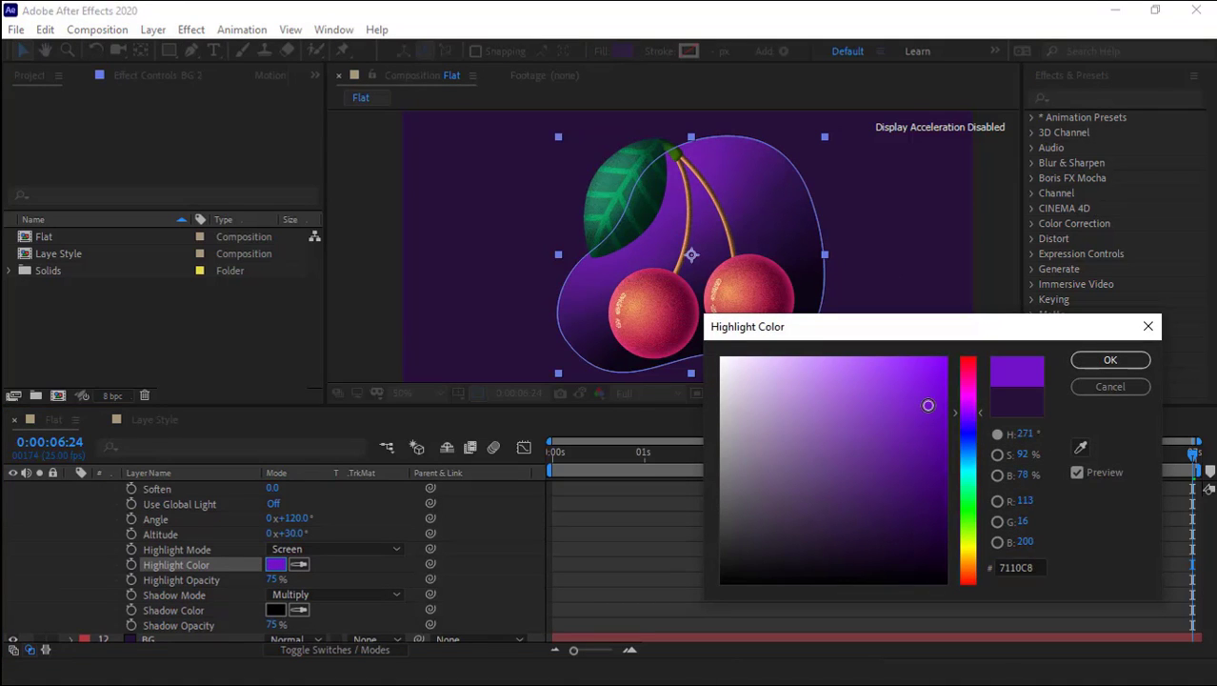
drag(928, 406, 940, 368)
click(1110, 360)
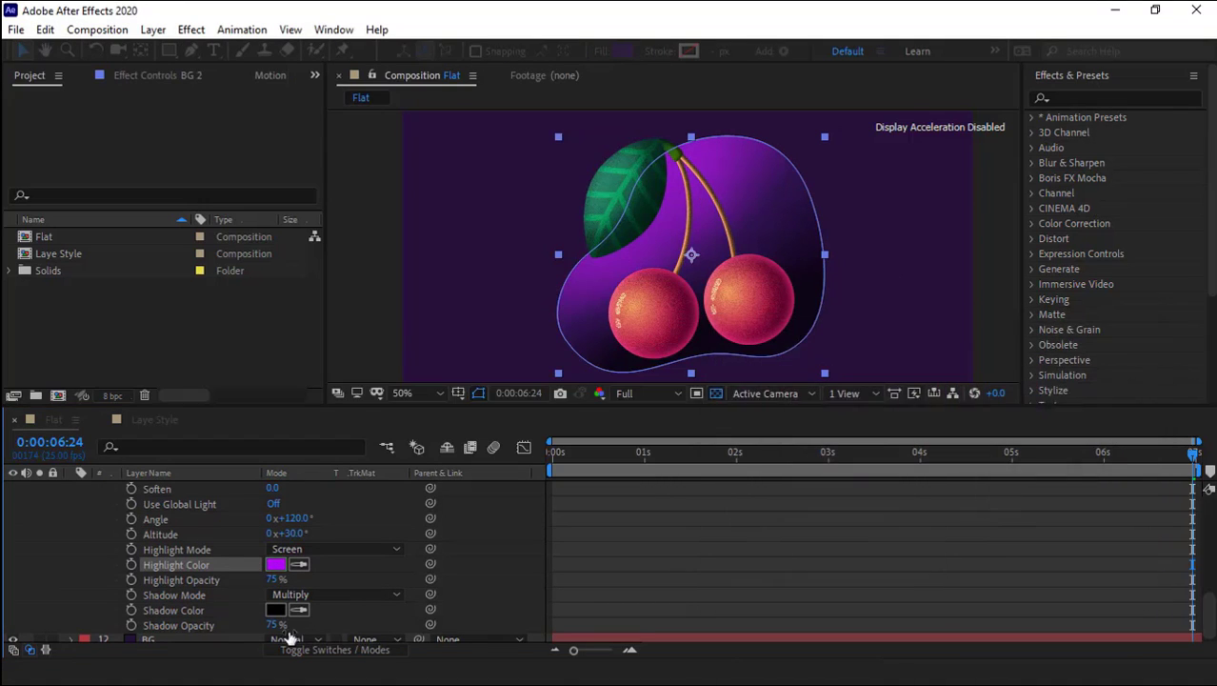
- Set both the bevel Highlight Mode and Shadow Mode to Dissolve
click(333, 550)
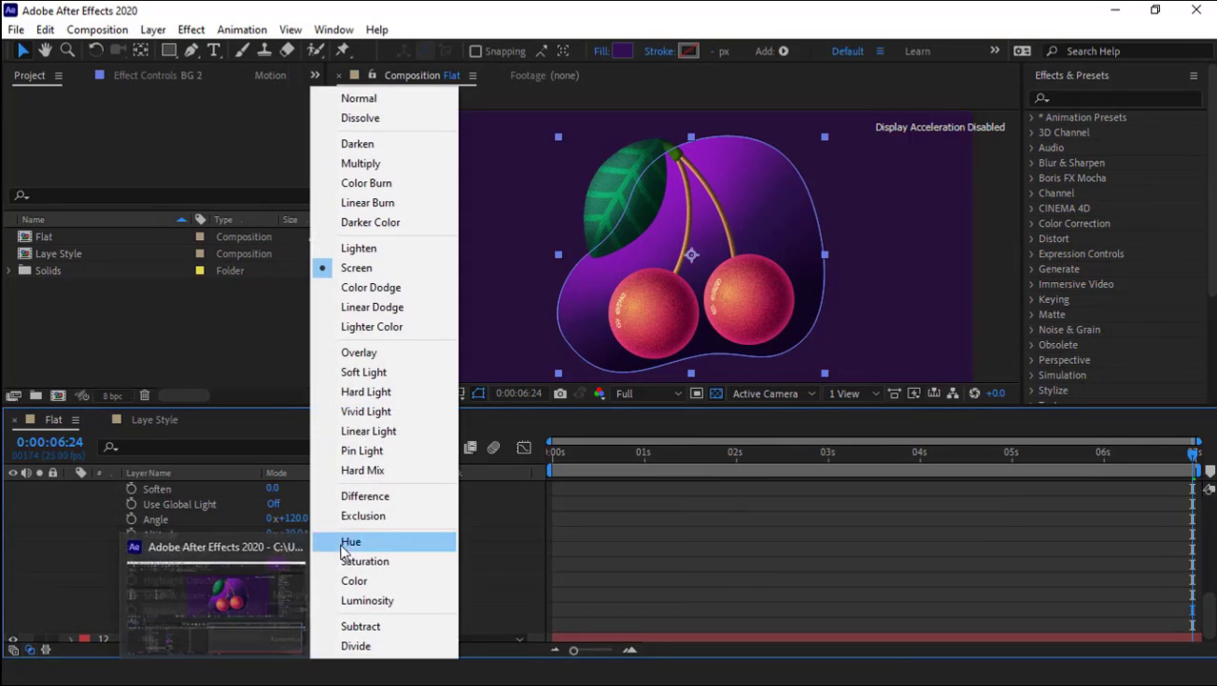
click(59, 564)
click(325, 551)
click(380, 119)
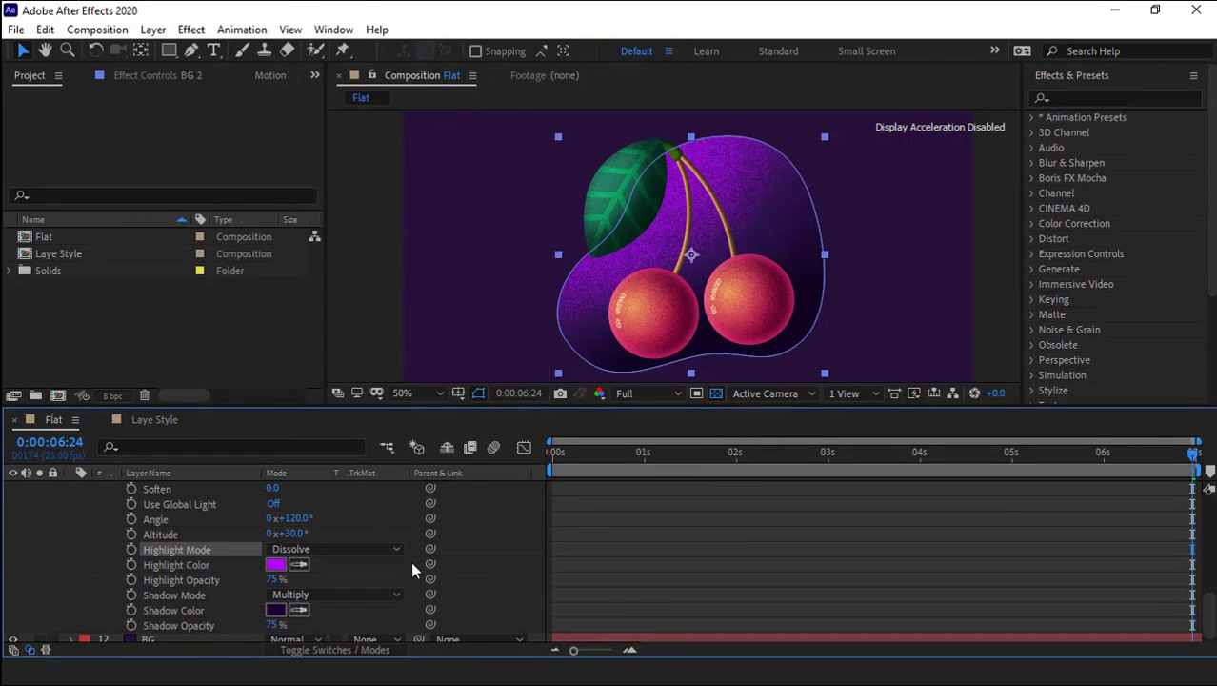
click(367, 597)
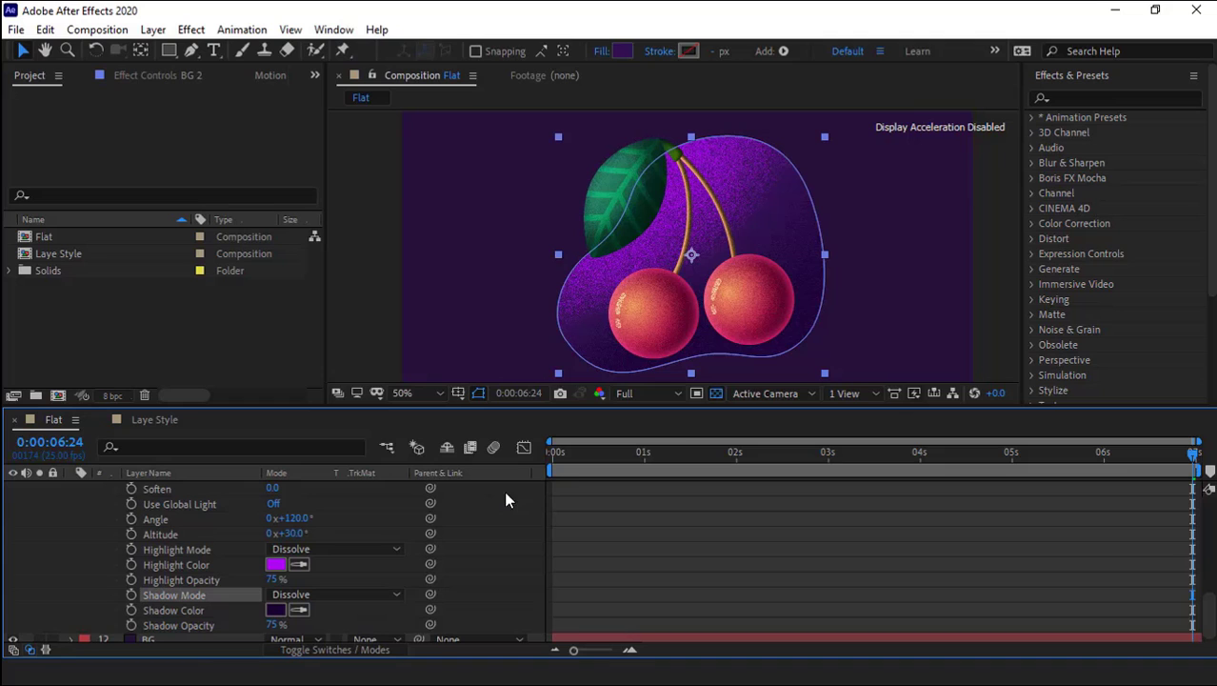
- Darken the bevel highlight colour to deep purple 7E00B2
click(275, 564)
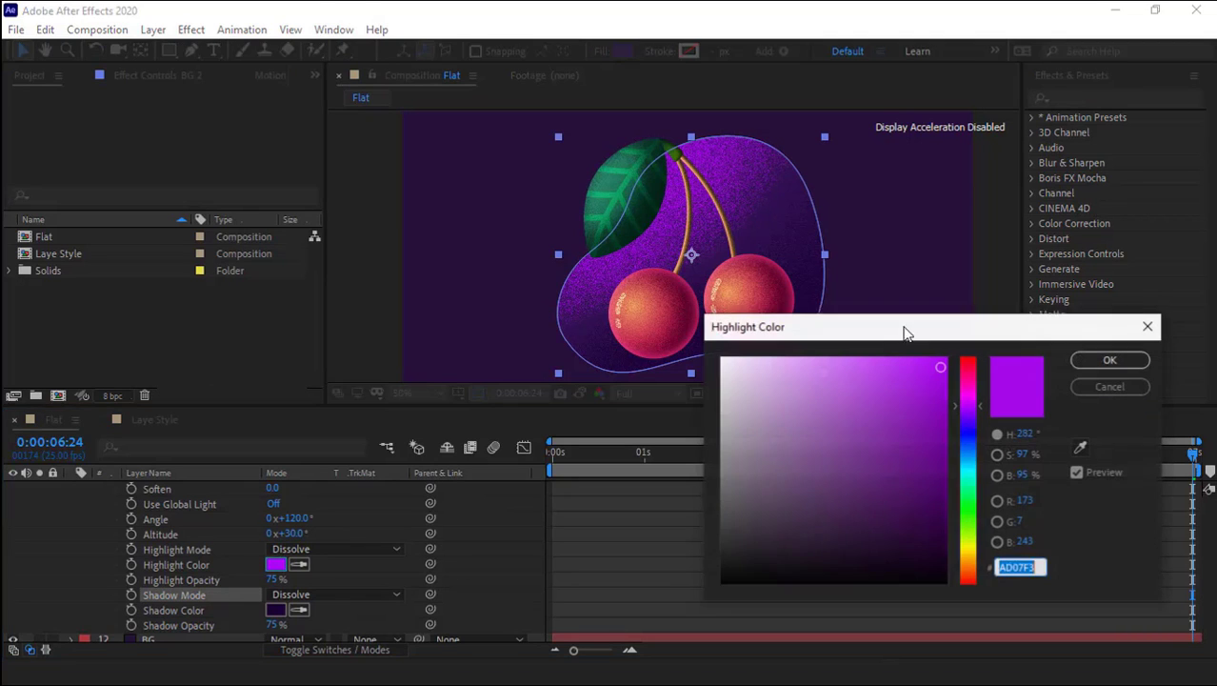
drag(887, 423, 946, 446)
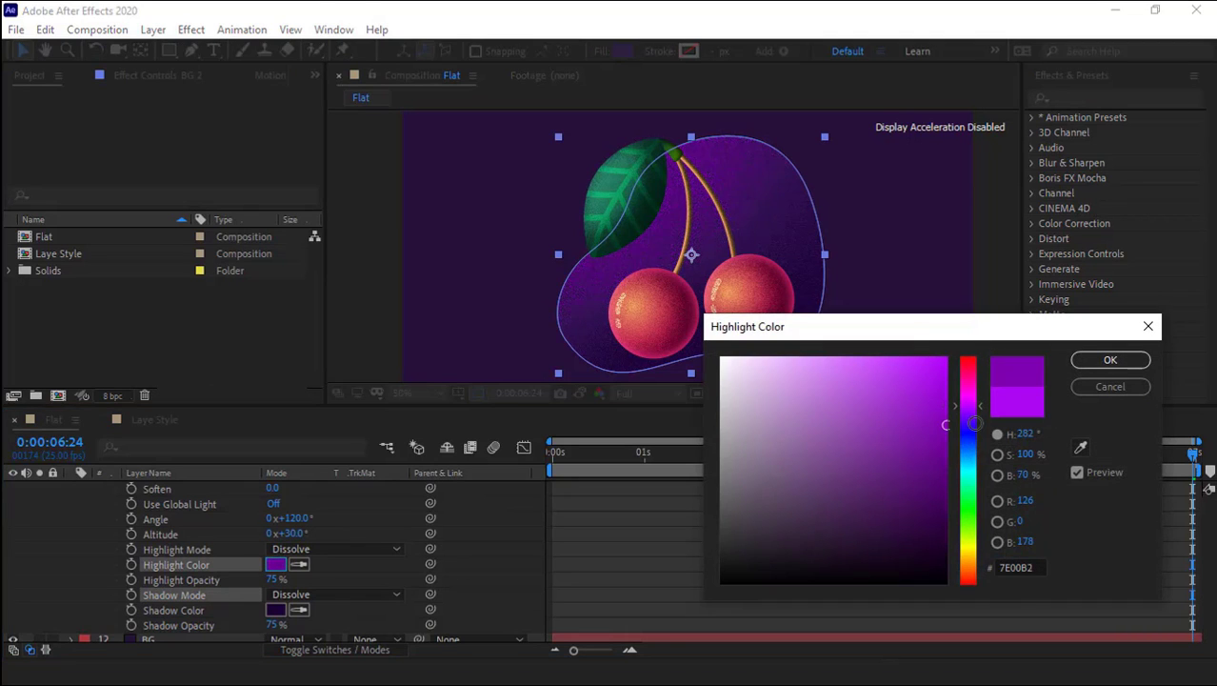
click(1111, 361)
click(590, 257)
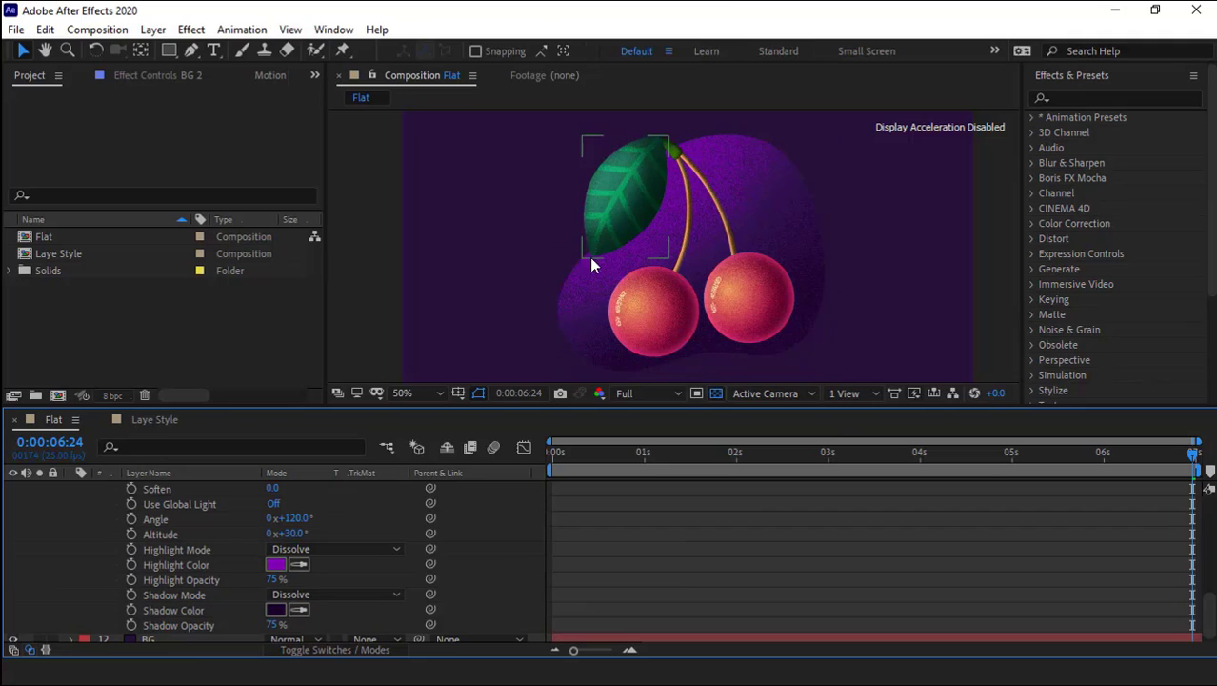
- Copy the blob layer BG 2's layer styles
click(891, 202)
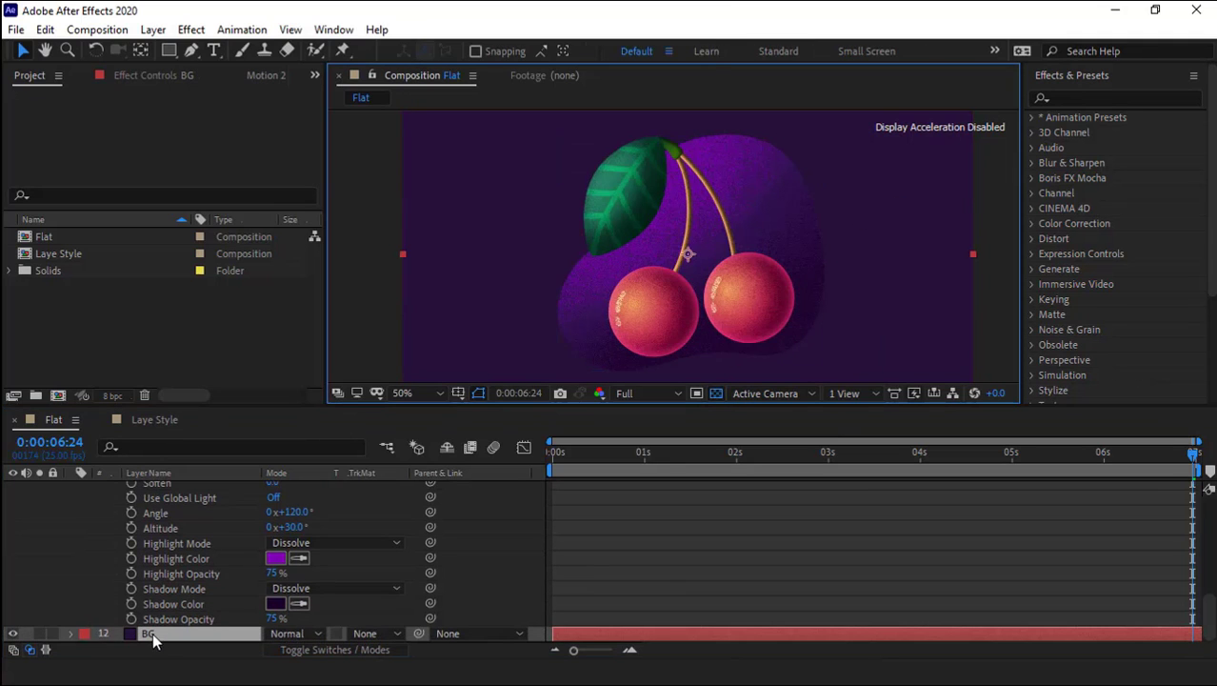
scroll(152, 634, up, 5)
click(131, 543)
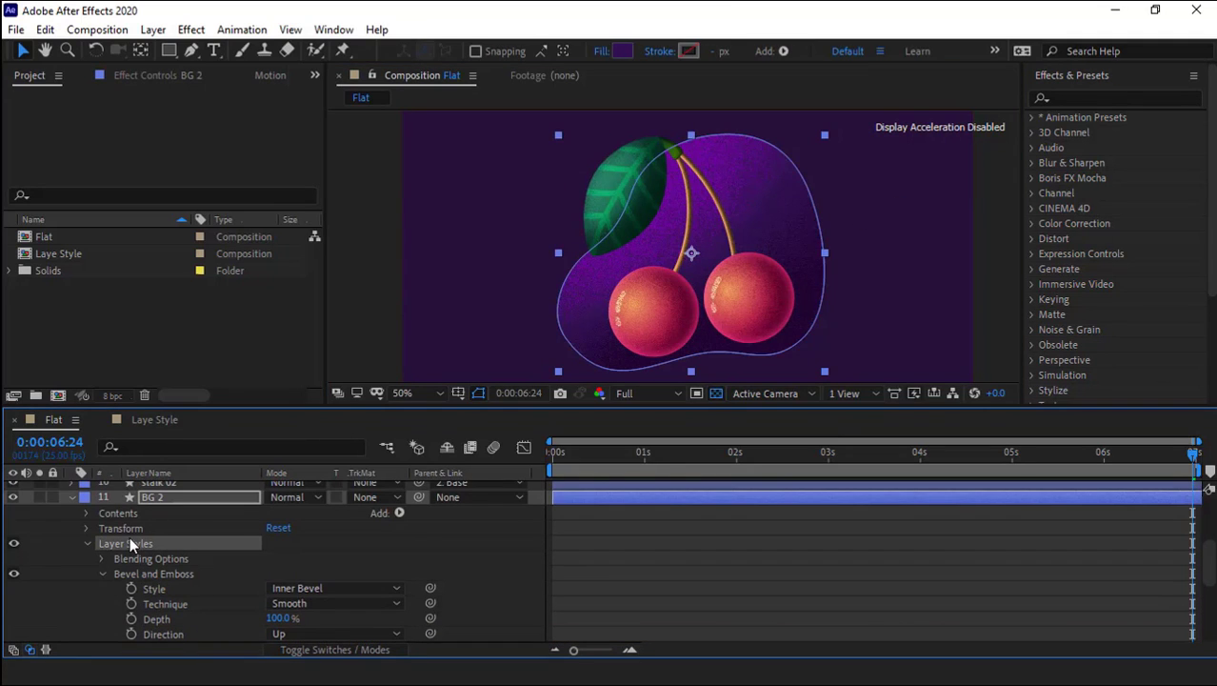
click(70, 497)
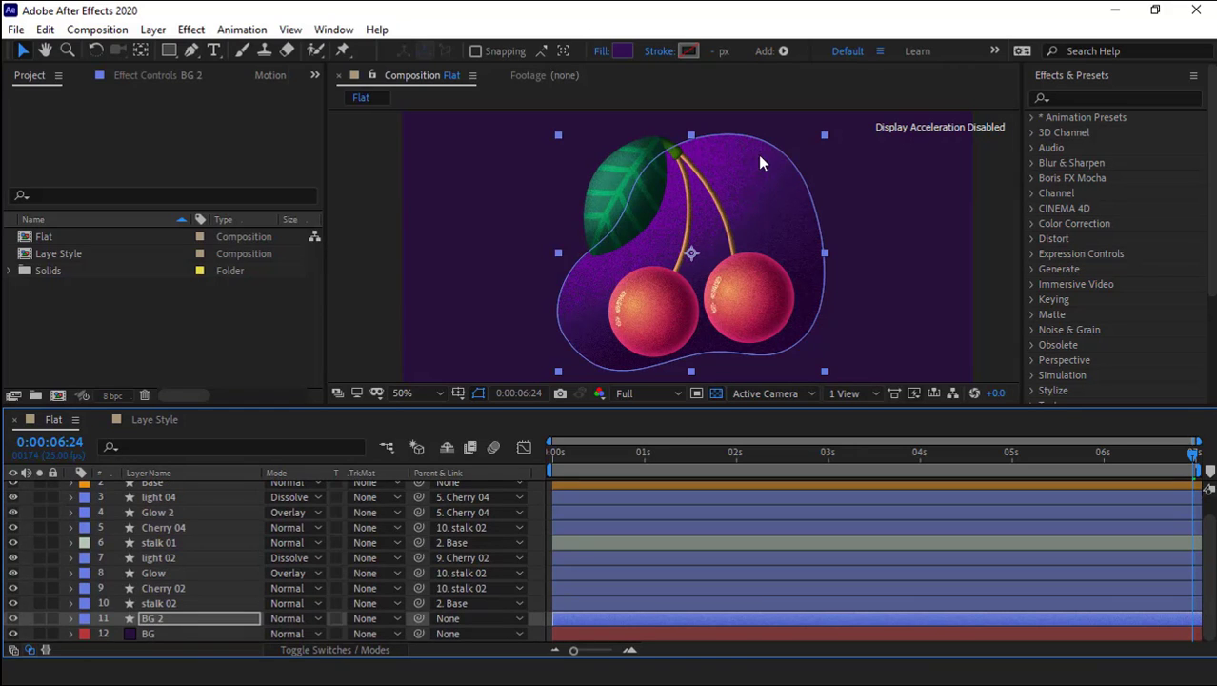
- Fit the composition in the viewer and paste the bevel style onto the BG layer
click(181, 634)
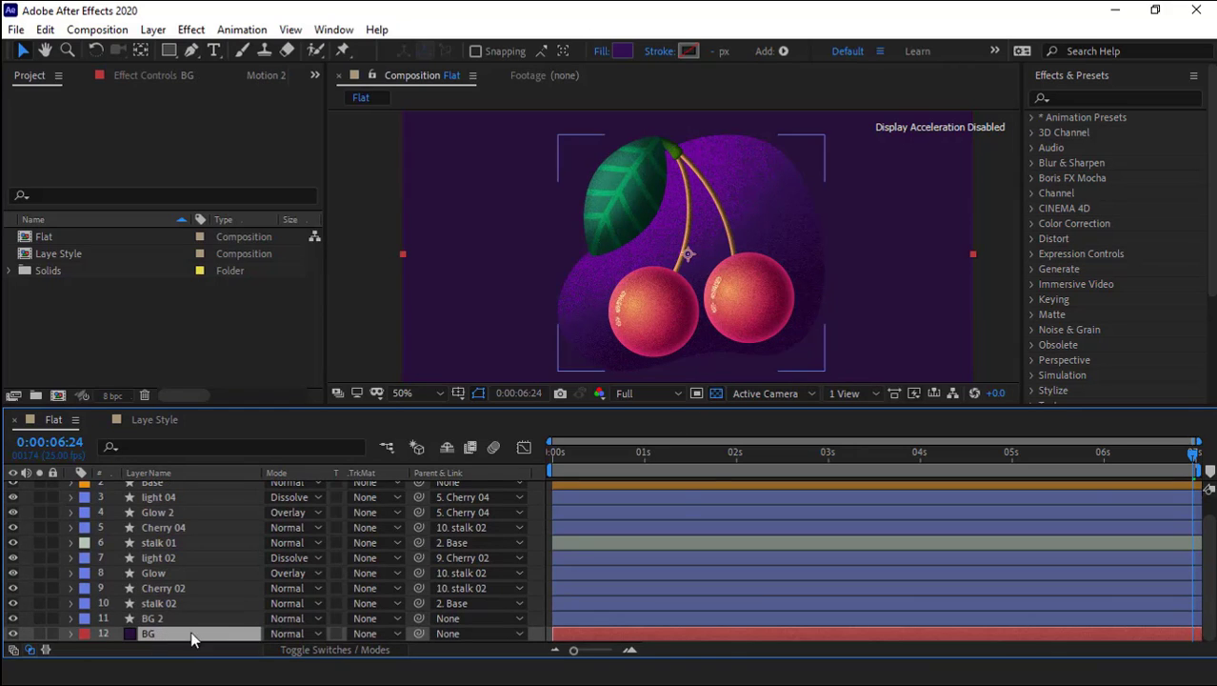
click(416, 395)
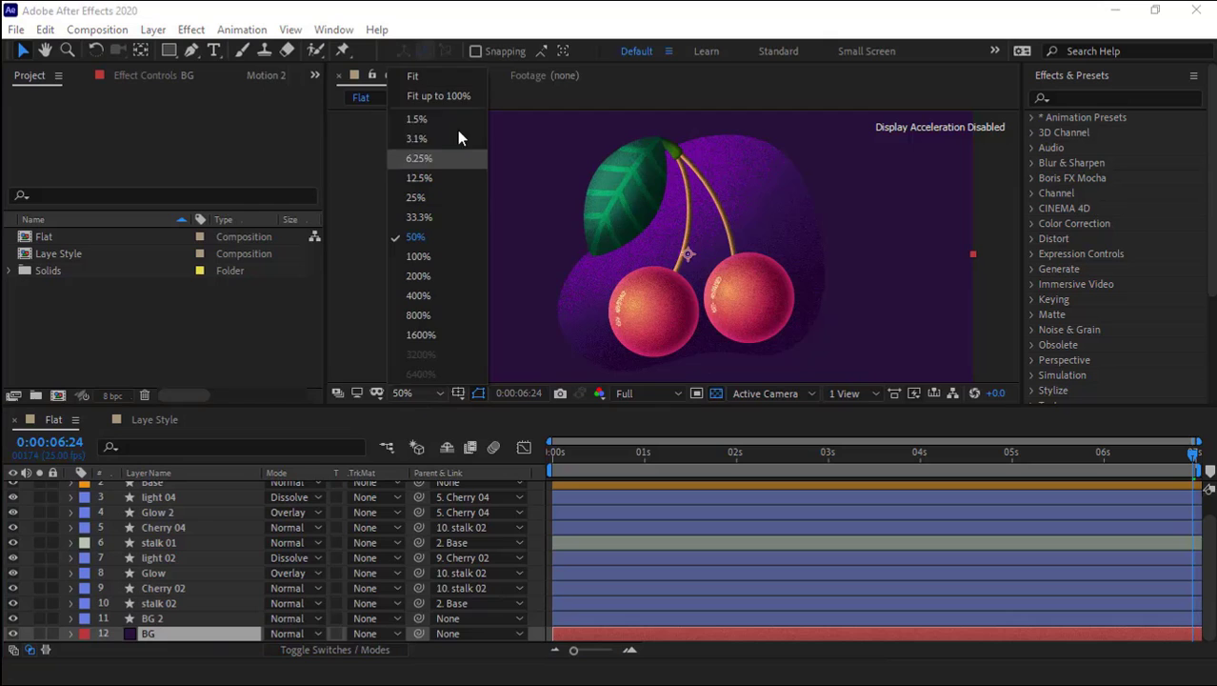
click(430, 75)
key(ctrl+v)
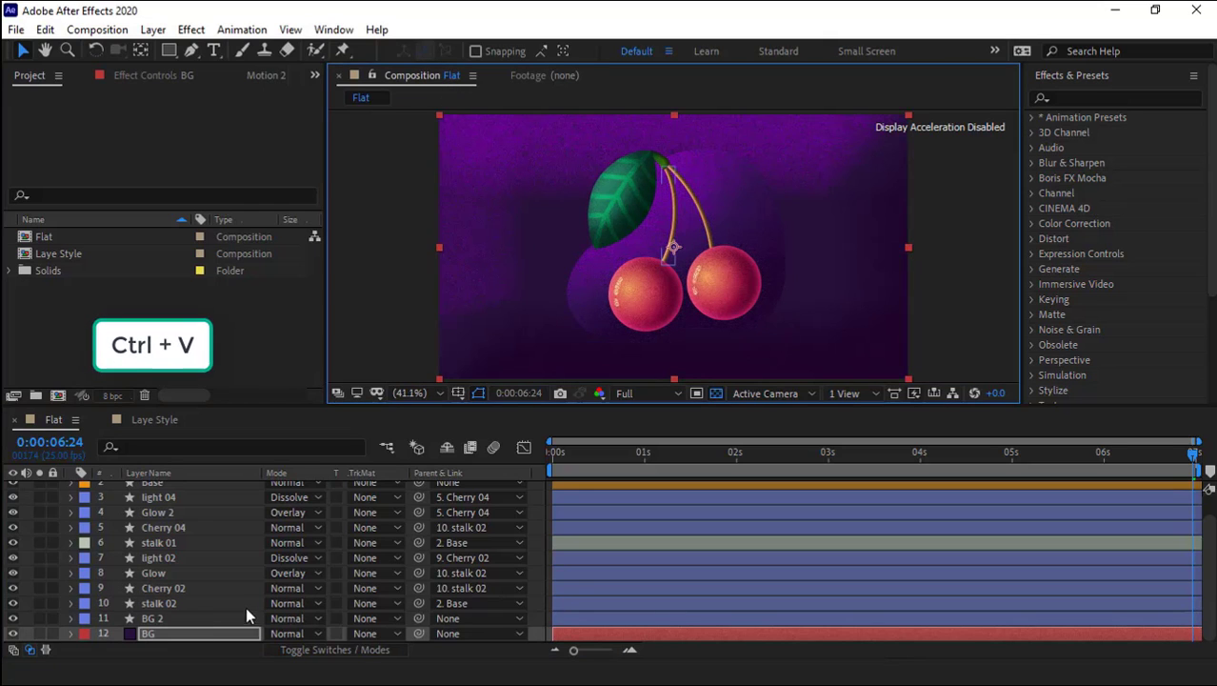
click(72, 634)
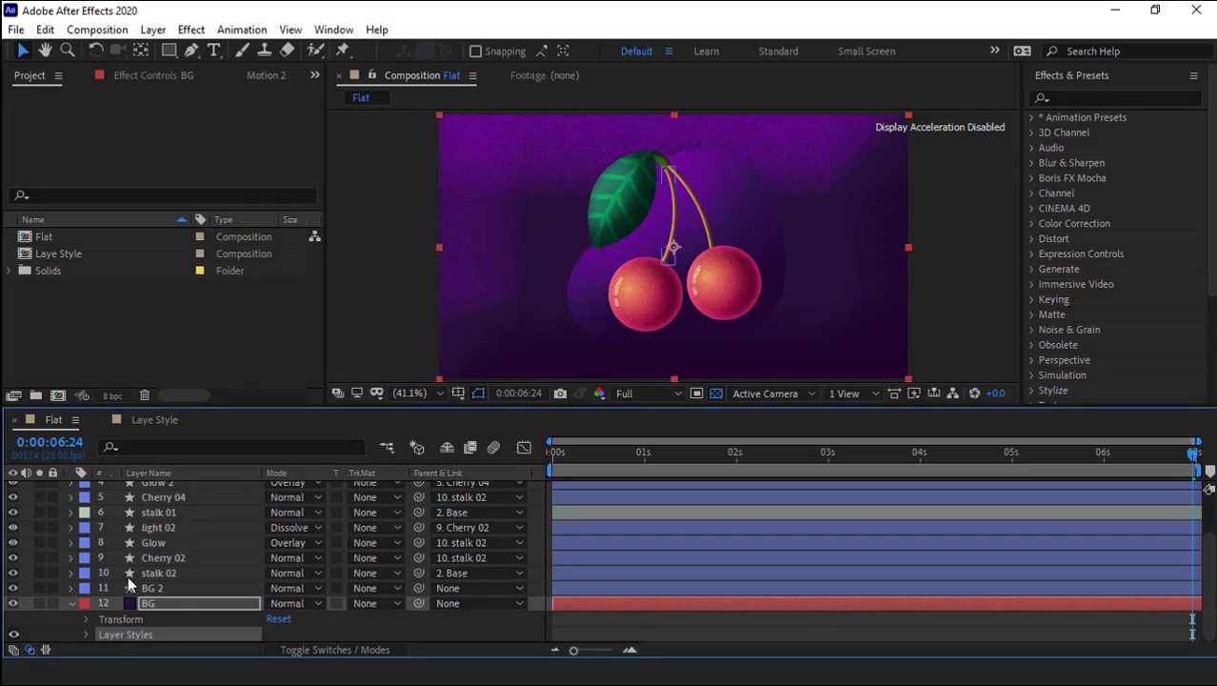
click(85, 634)
- Set the BG layer's bevel highlight colour to dark purple 45007B
click(101, 635)
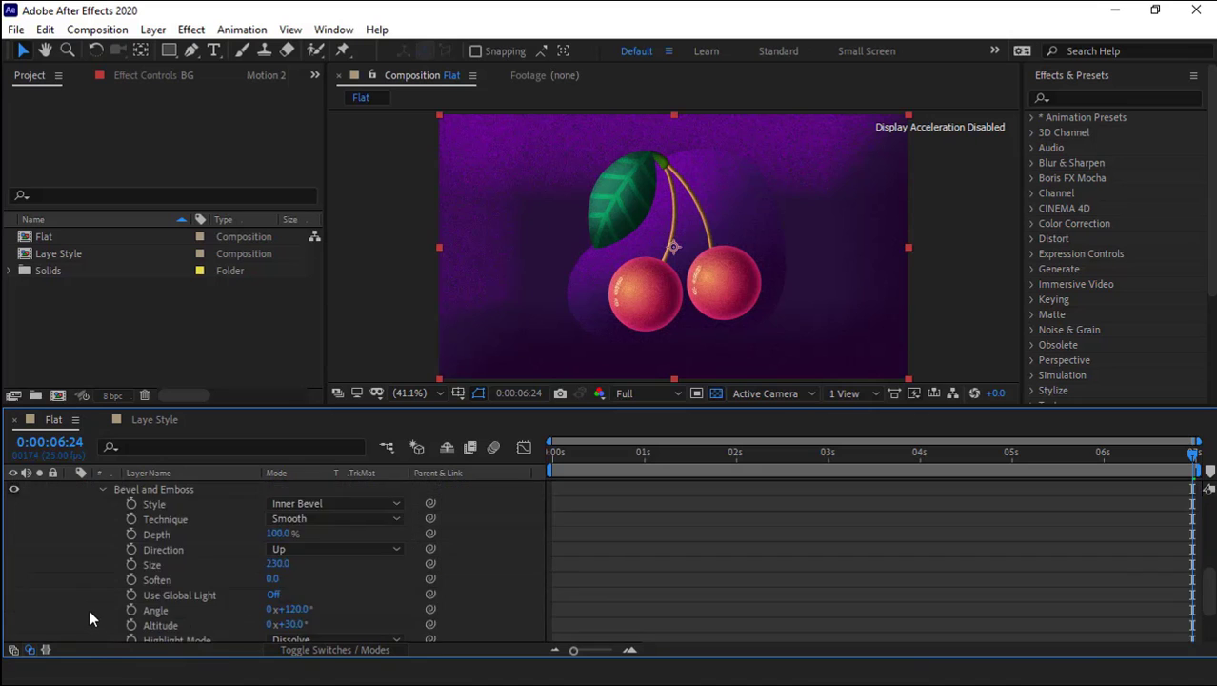
scroll(90, 609, down, 3)
click(275, 573)
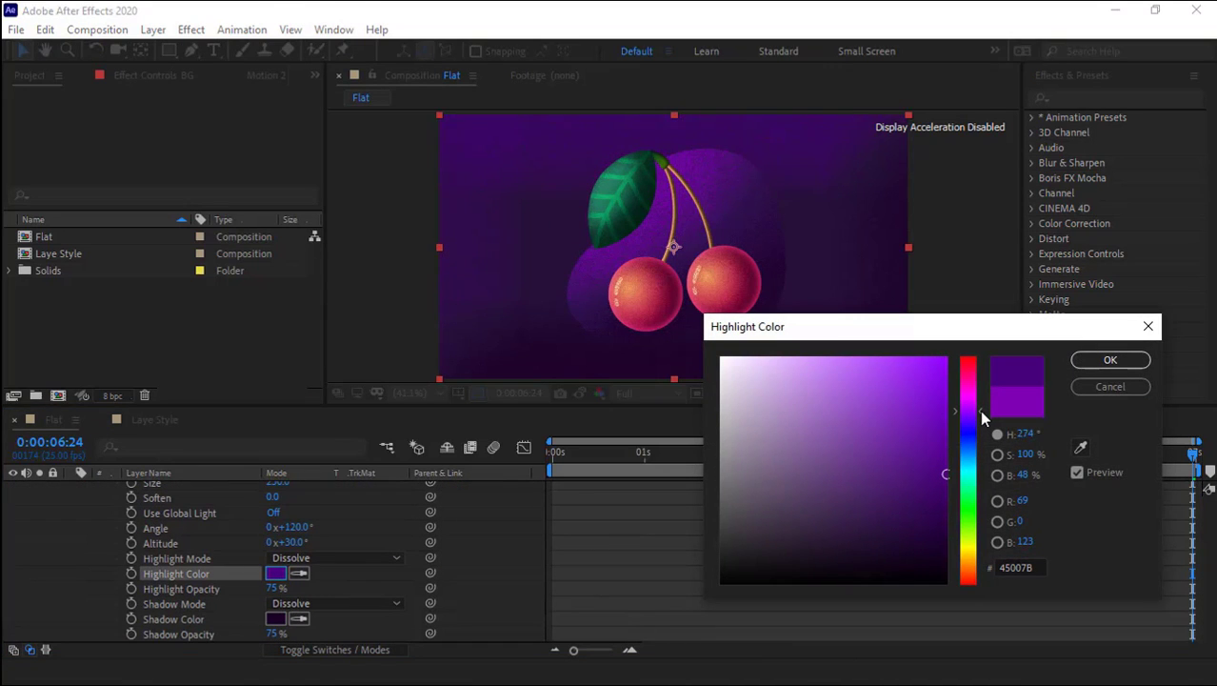
click(943, 458)
click(1093, 359)
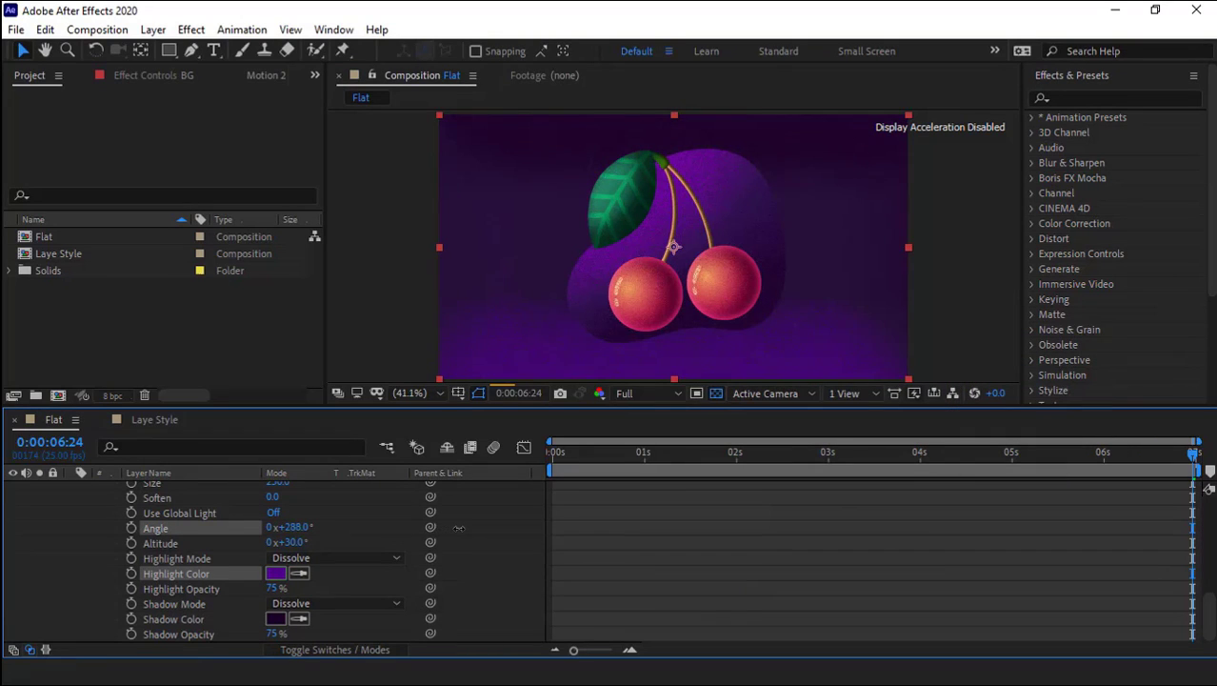
- Set the BG bevel's light angle to 306°, depth to 29% and size to 250
drag(458, 527, 455, 531)
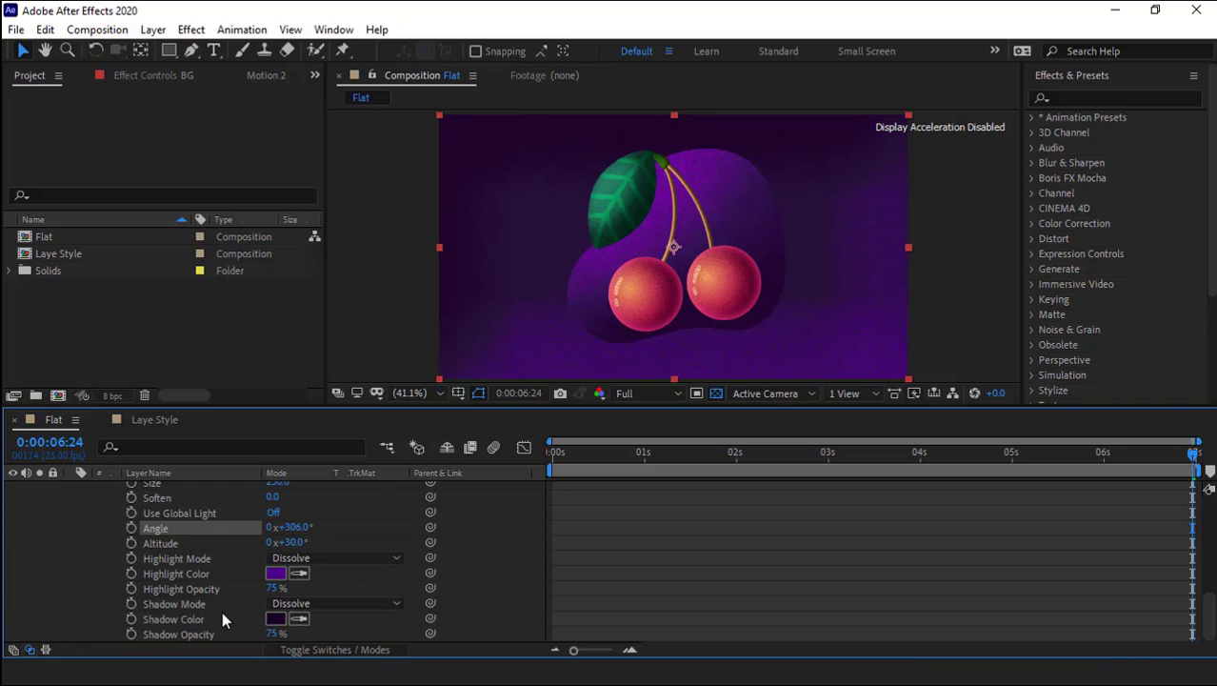
scroll(101, 594, up, 3)
drag(277, 527, 235, 533)
scroll(220, 577, up, 3)
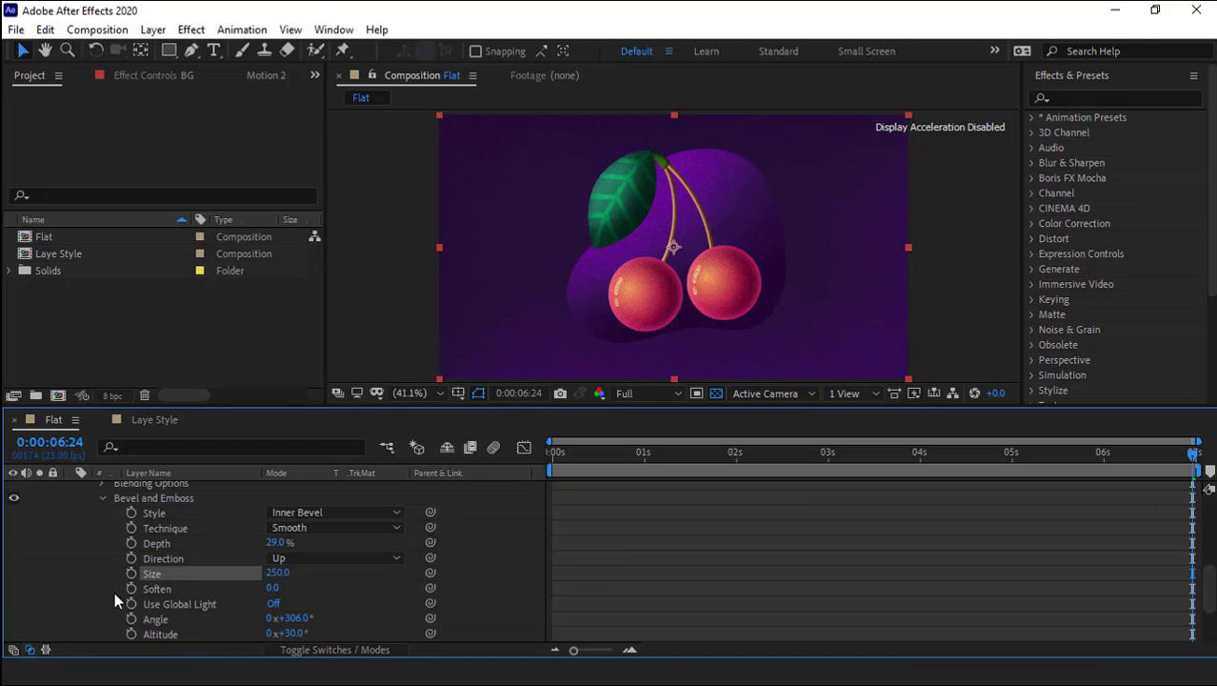
- Change the BG bevel highlight colour to the richer purple 620FA1
key(comma)
scroll(339, 581, down, 3)
click(274, 573)
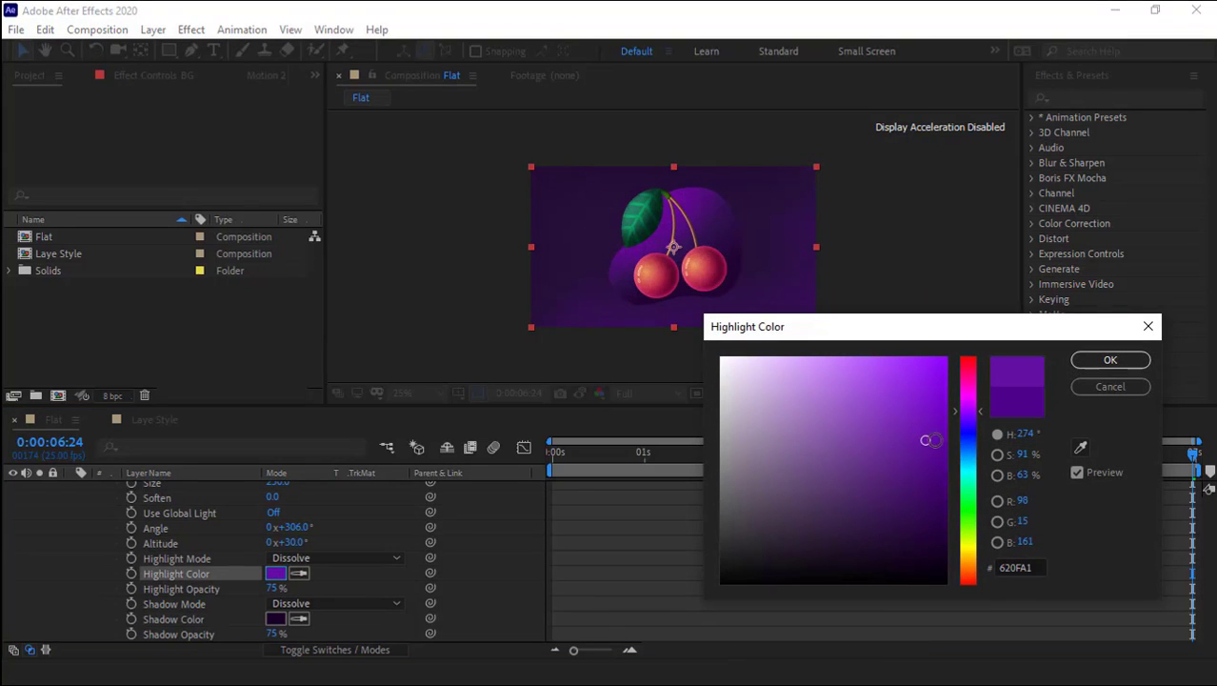
click(1113, 361)
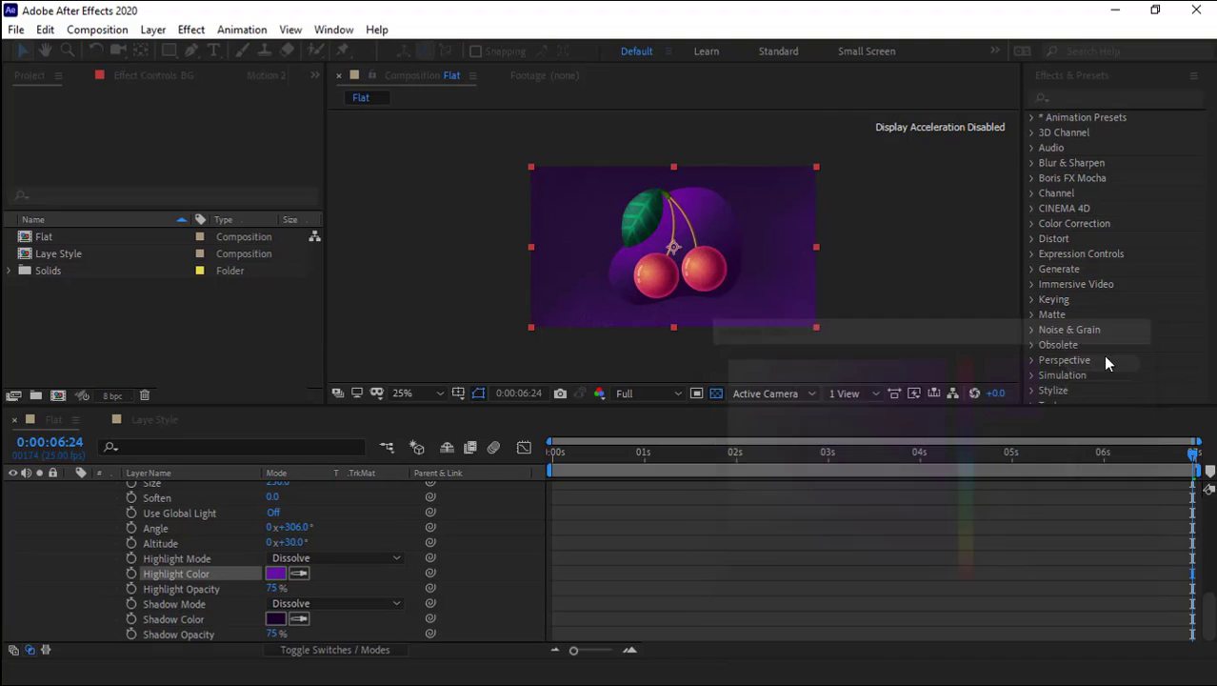
- Make the BG bevel shadow colour pure black 000000 and fit the composition in view
click(275, 621)
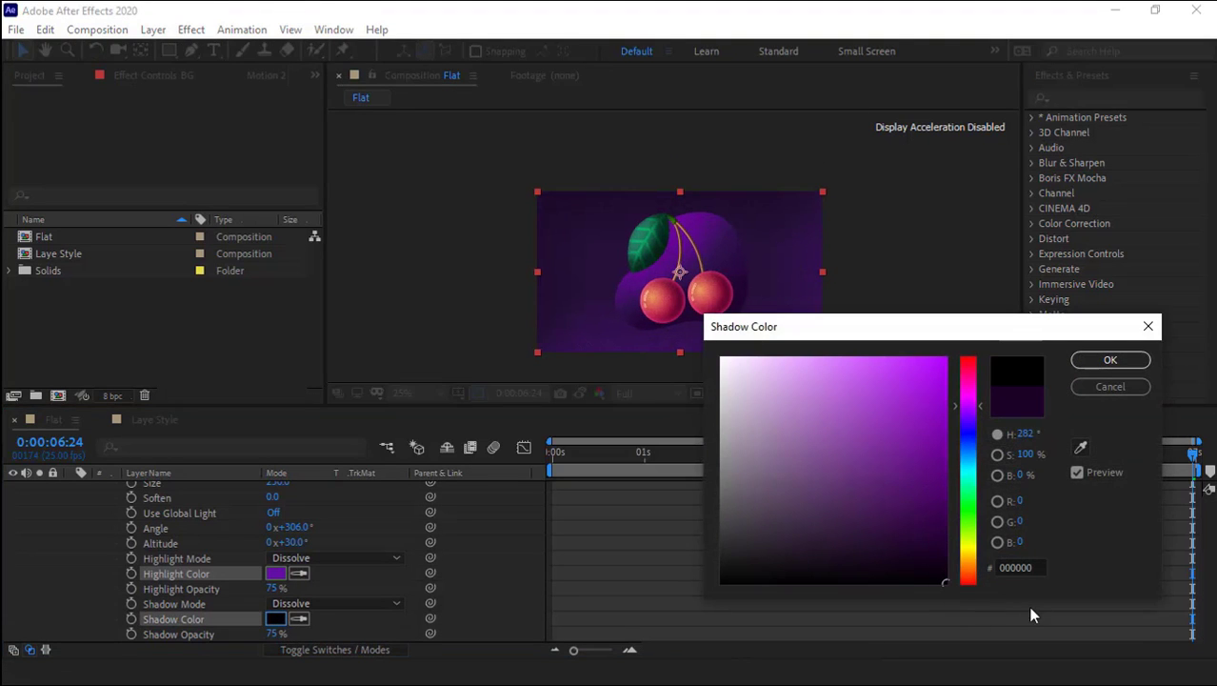
click(1111, 360)
click(407, 392)
click(421, 79)
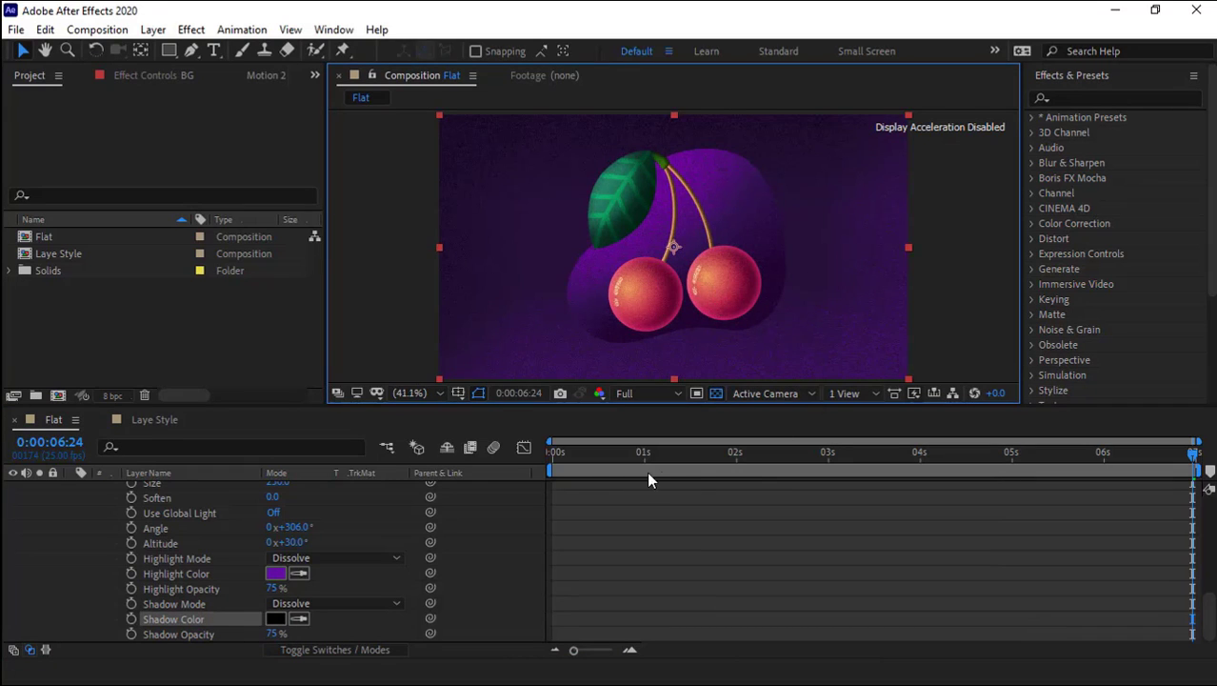
scroll(103, 560, up, 5)
- Parent the right cherry, Cherry 04, to stalk 01 with the pick whip
click(167, 550)
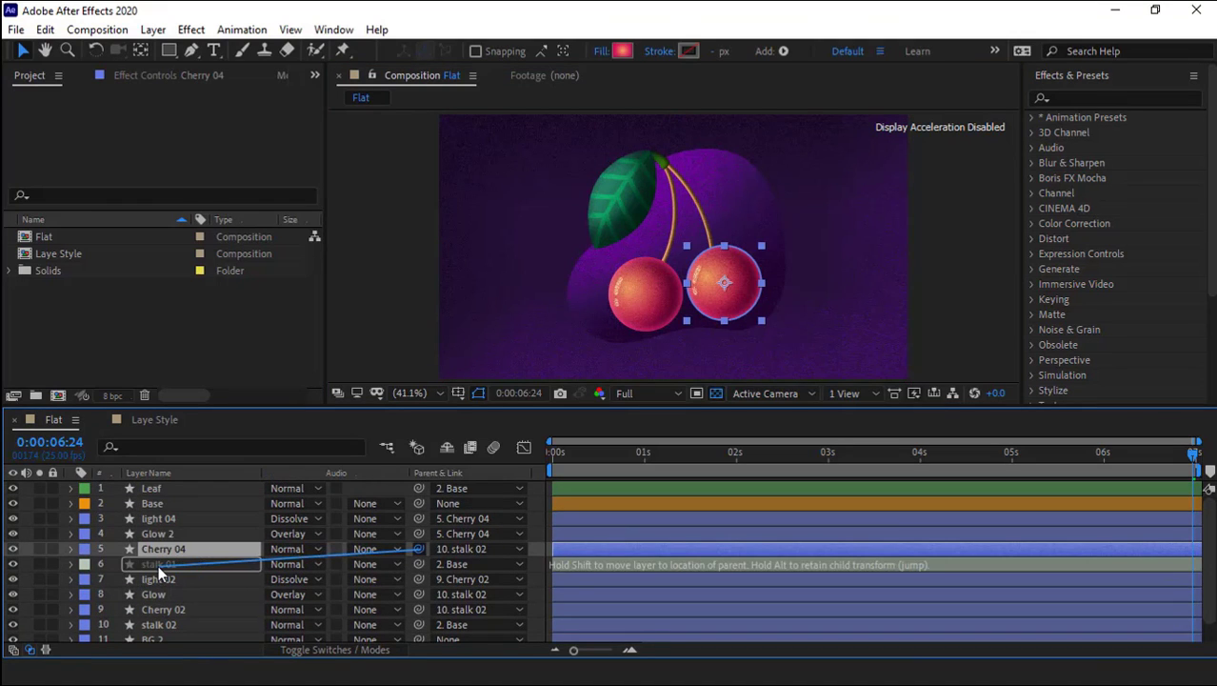
drag(160, 571, 158, 565)
click(158, 565)
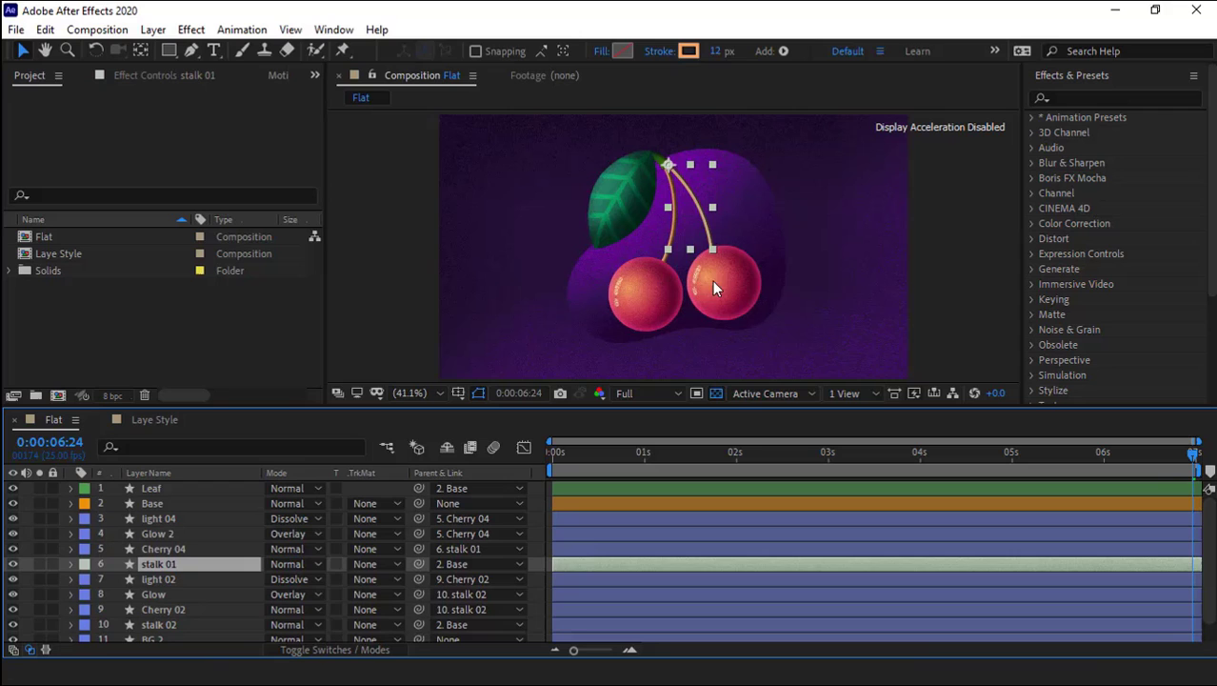
- Deselect all layers and play the animation preview from the start
key(F2)
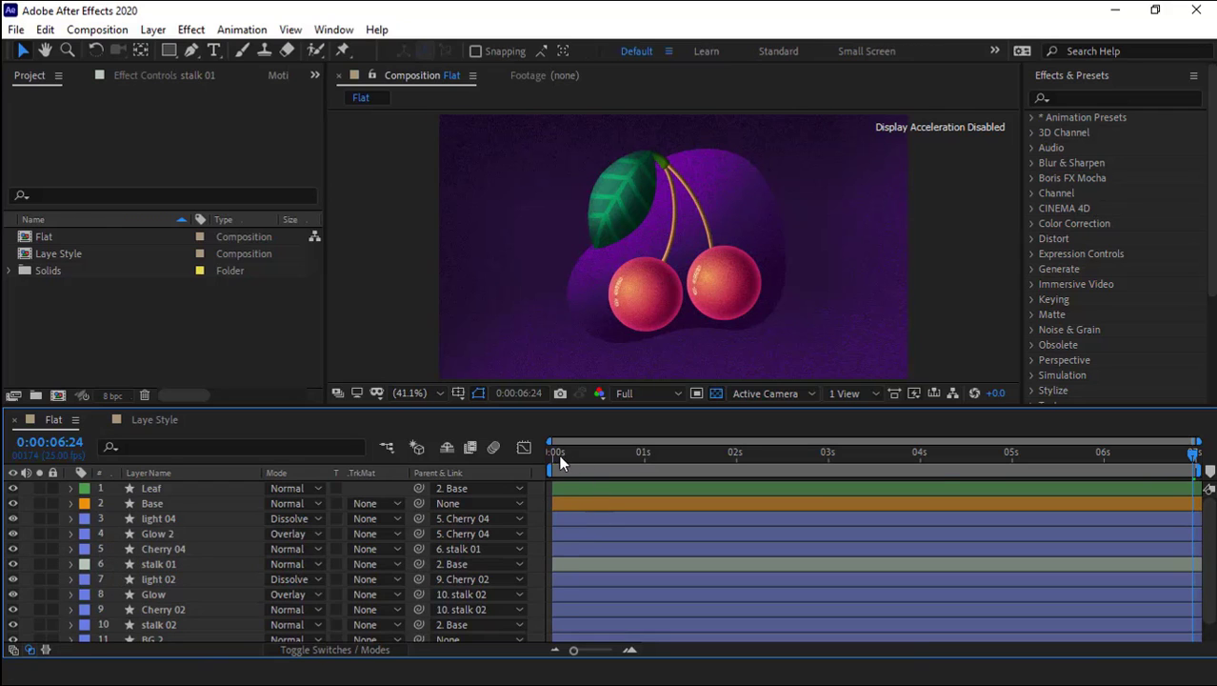
click(560, 458)
key(space)
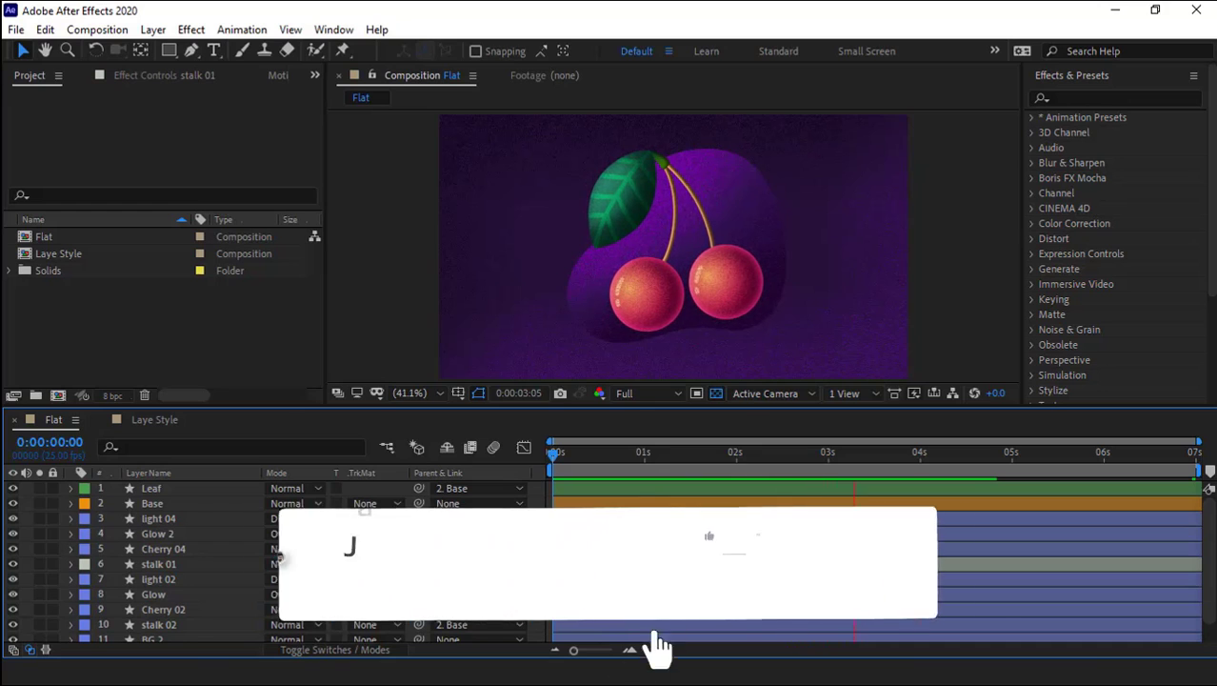
click(550, 459)
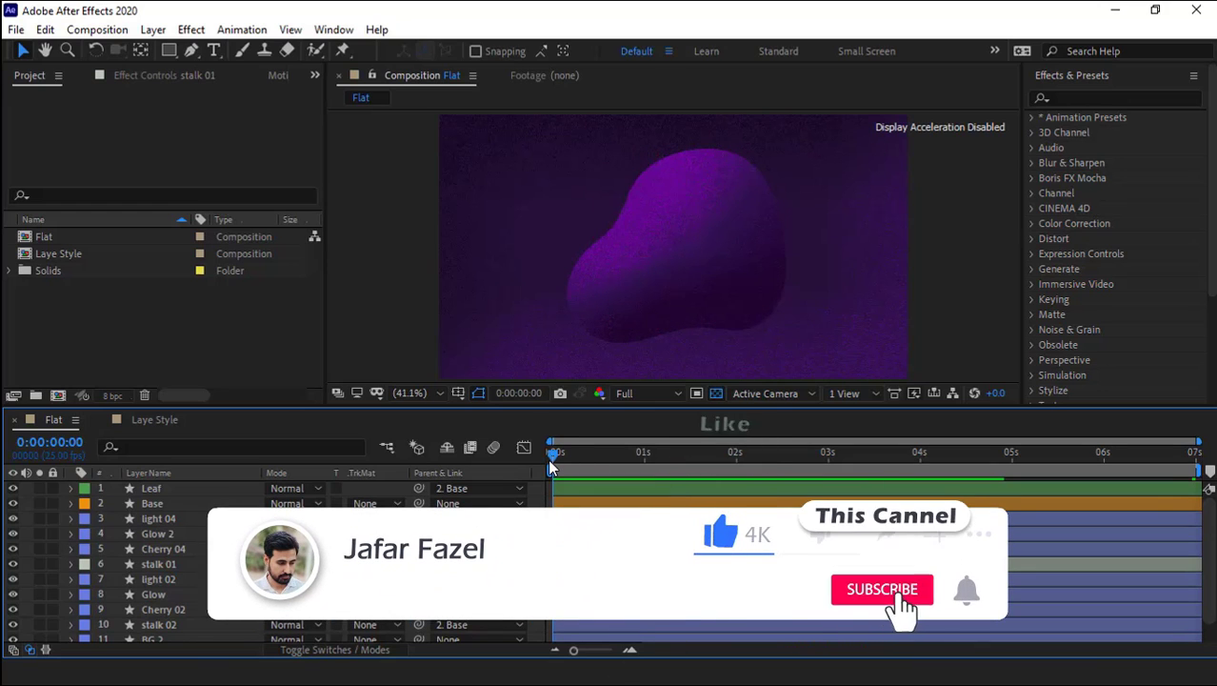
key(space)
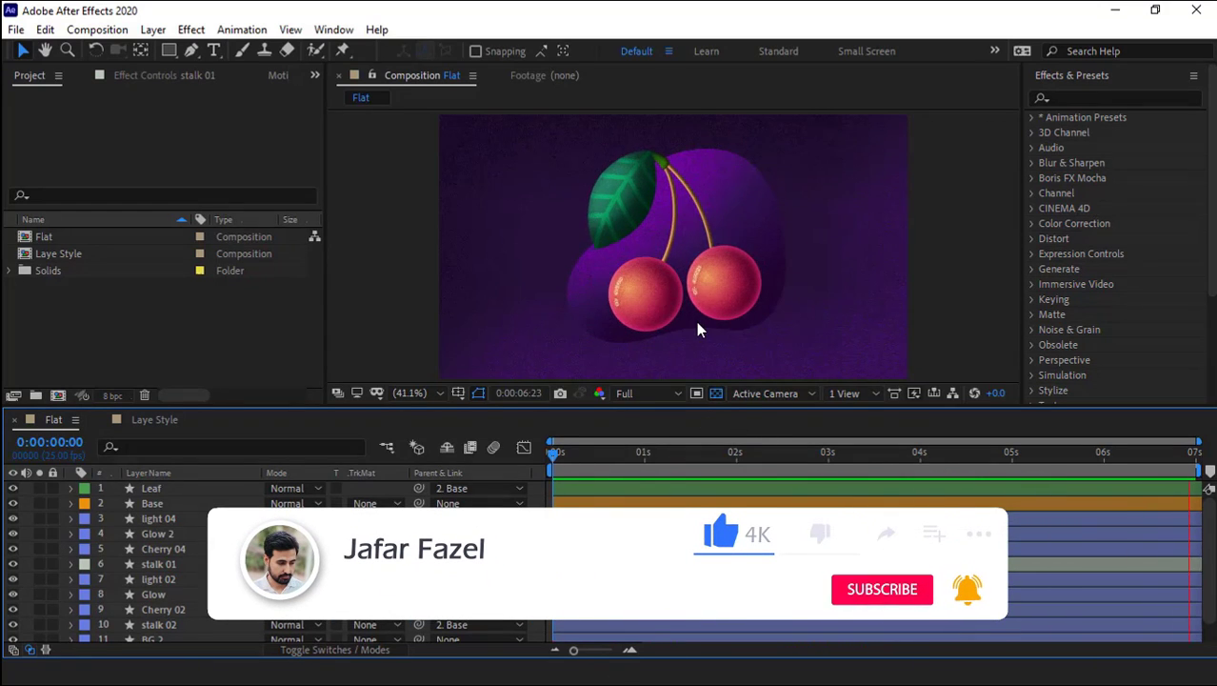